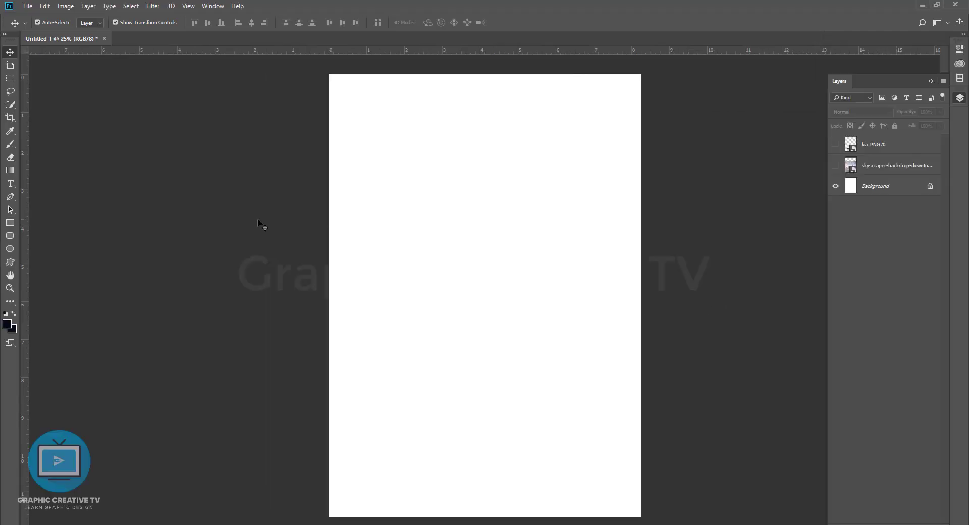
Step: Use a temporary black rectangle as a spacer to place the left and right margin guides
key(u)
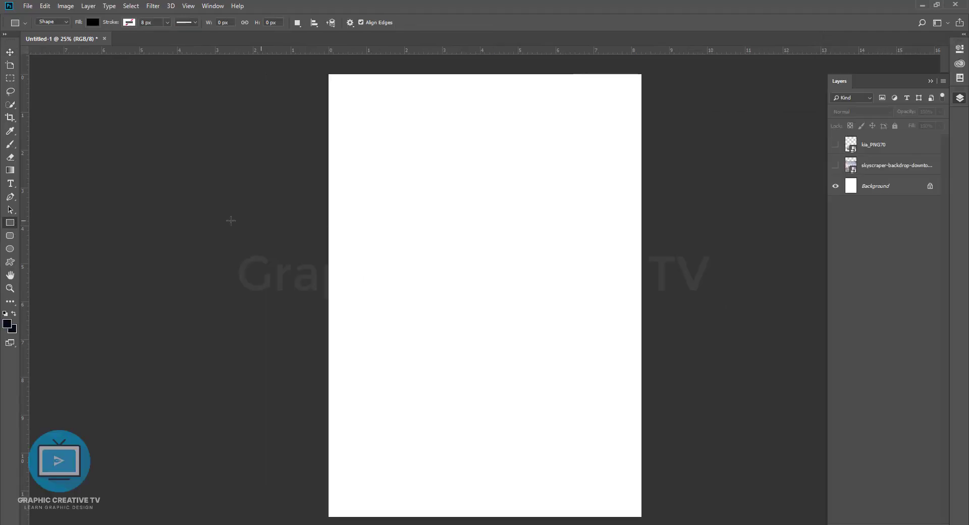
drag(349, 268, 351, 268)
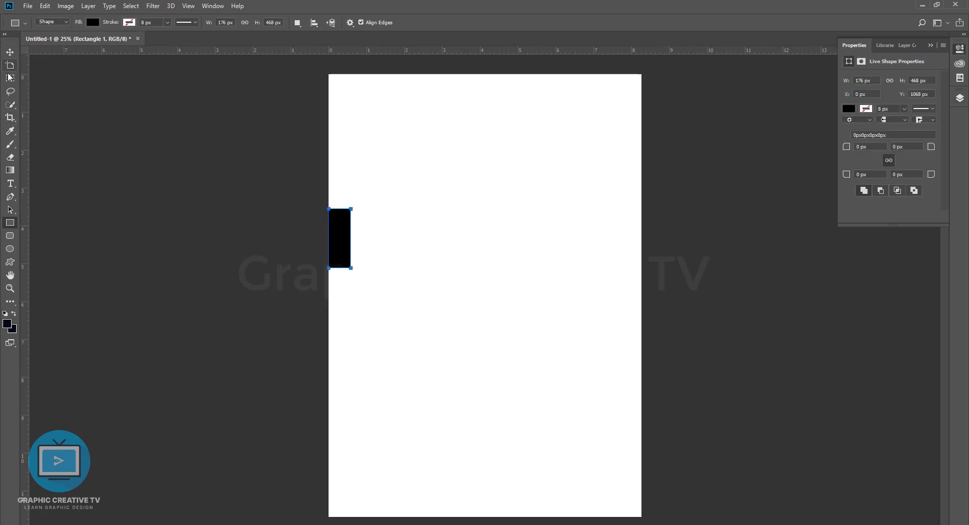
key(v)
key(ctrl+a)
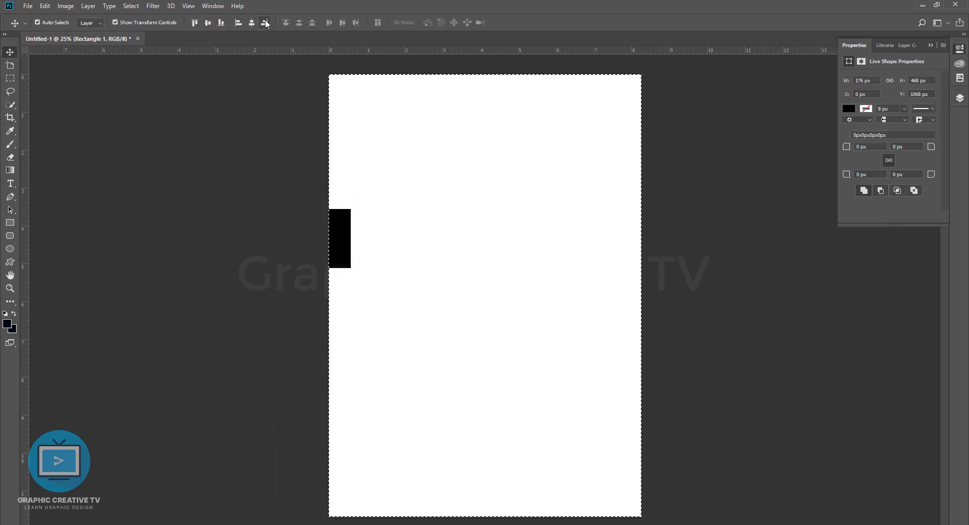
click(266, 23)
drag(26, 188, 620, 250)
click(238, 23)
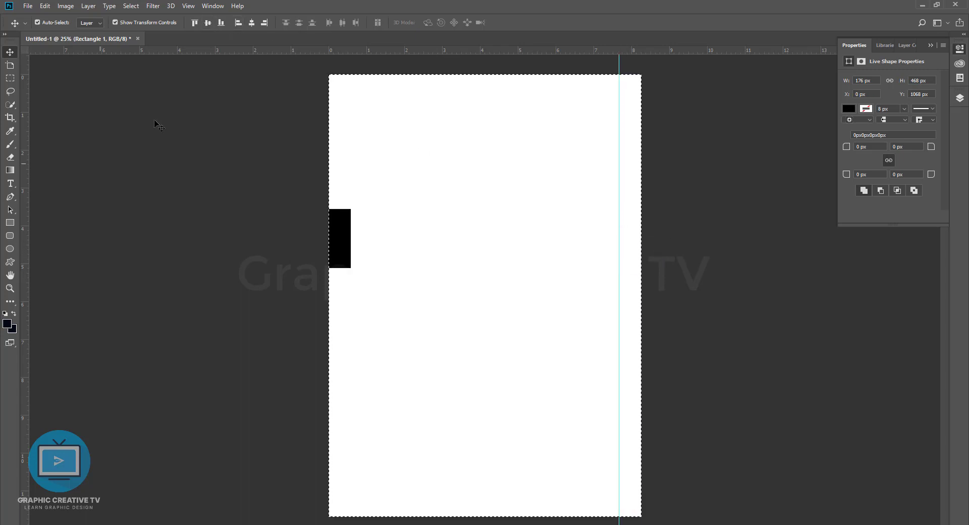
drag(25, 167, 351, 258)
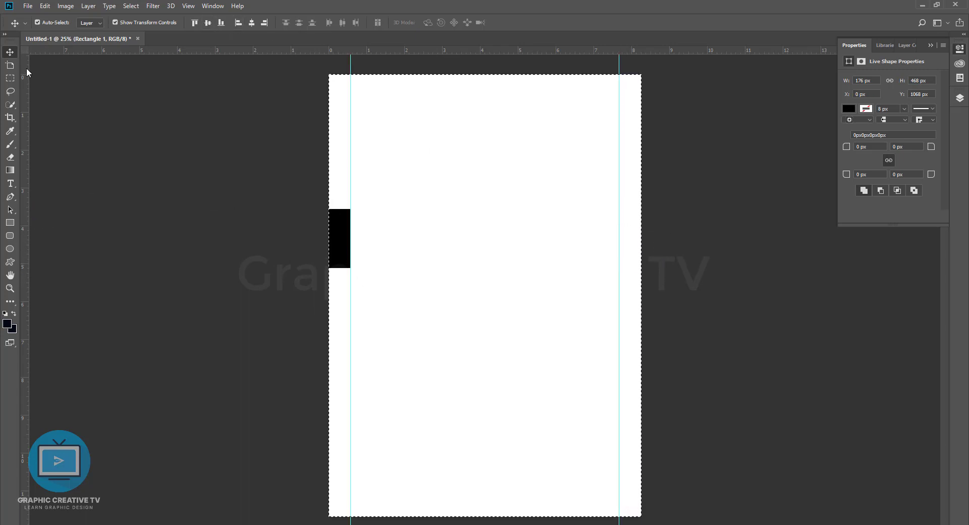
Step: Rotate the spacer into a horizontal bar and place the top margin guide
click(186, 225)
click(349, 263)
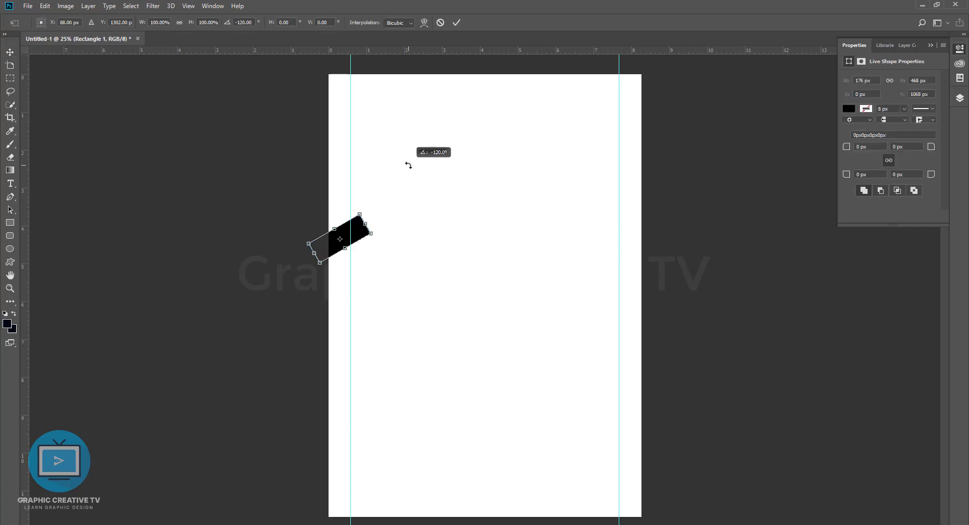
drag(351, 269, 419, 222)
key(Return)
drag(364, 246, 464, 224)
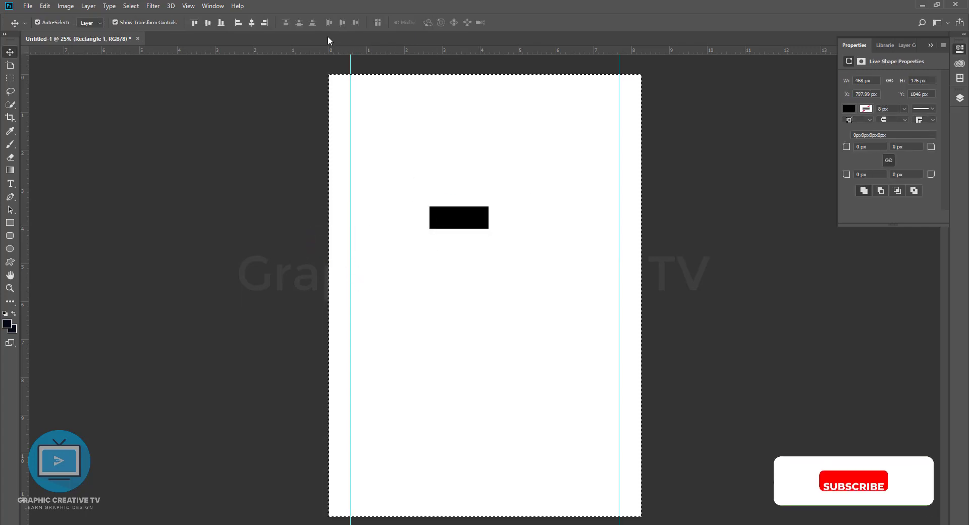
key(ctrl+a)
click(194, 22)
drag(475, 50, 450, 97)
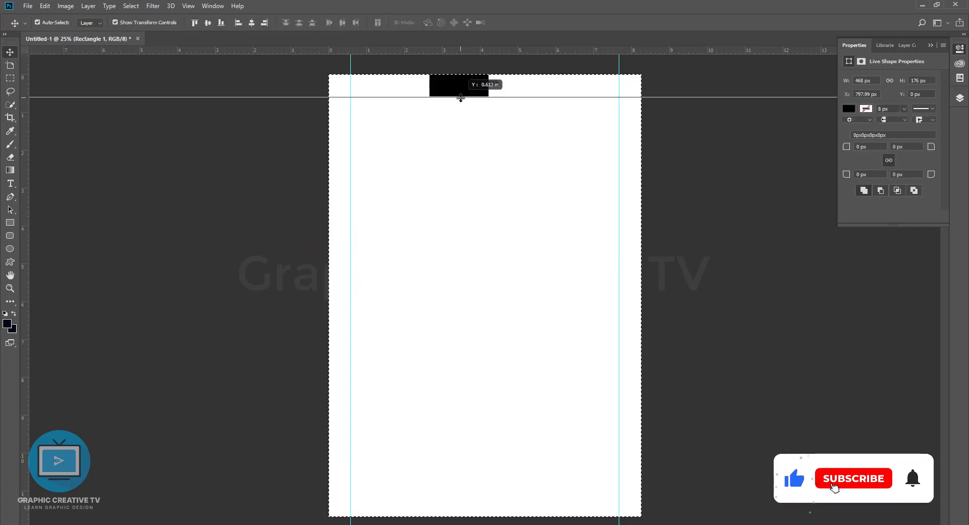
Step: Place the bottom margin guide and delete the black spacer rectangle
key(ctrl+d)
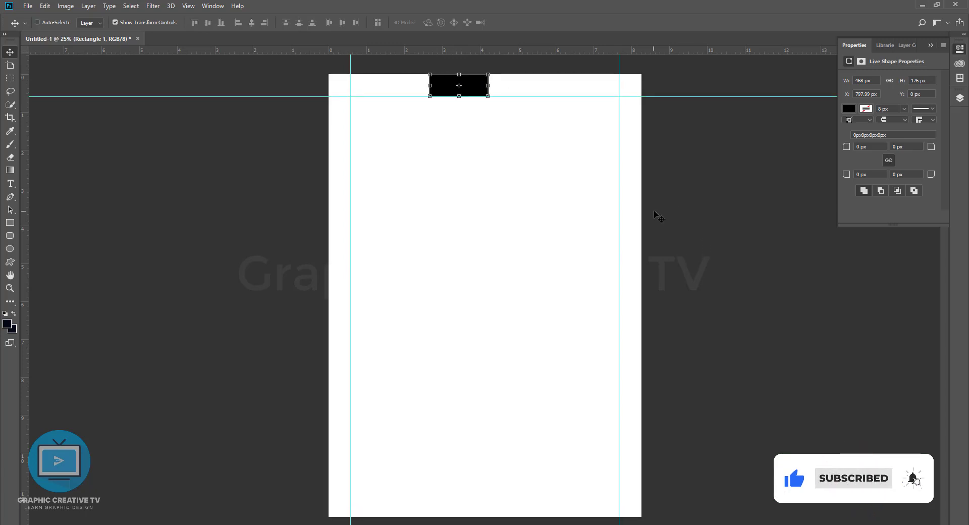
key(ctrl+a)
click(221, 22)
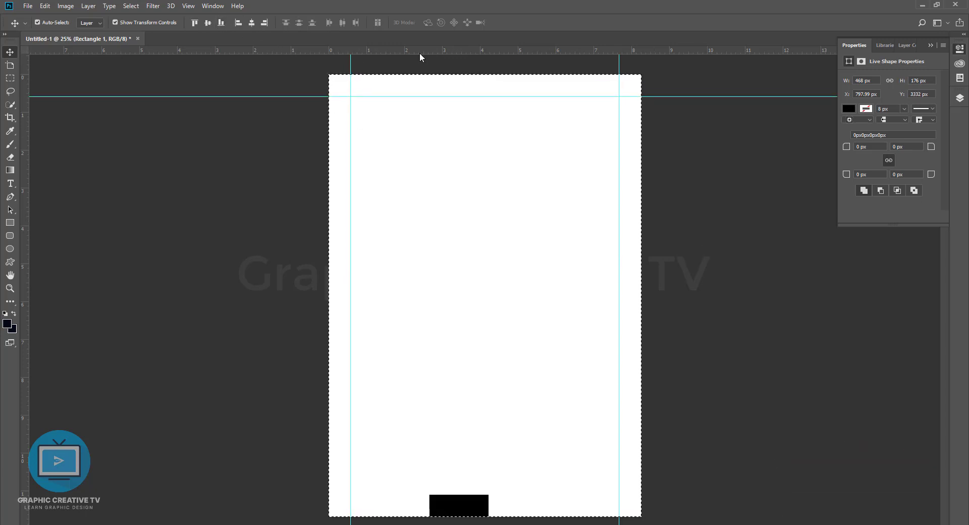
mouse_move(419, 50)
mouse_down()
mouse_move(485, 464)
mouse_move(463, 513)
mouse_up()
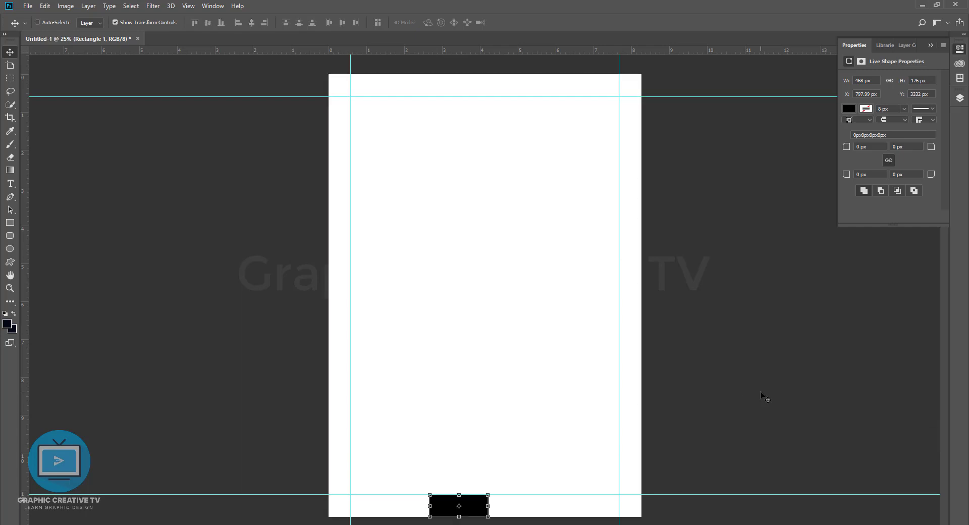
ctrl+click(472, 499)
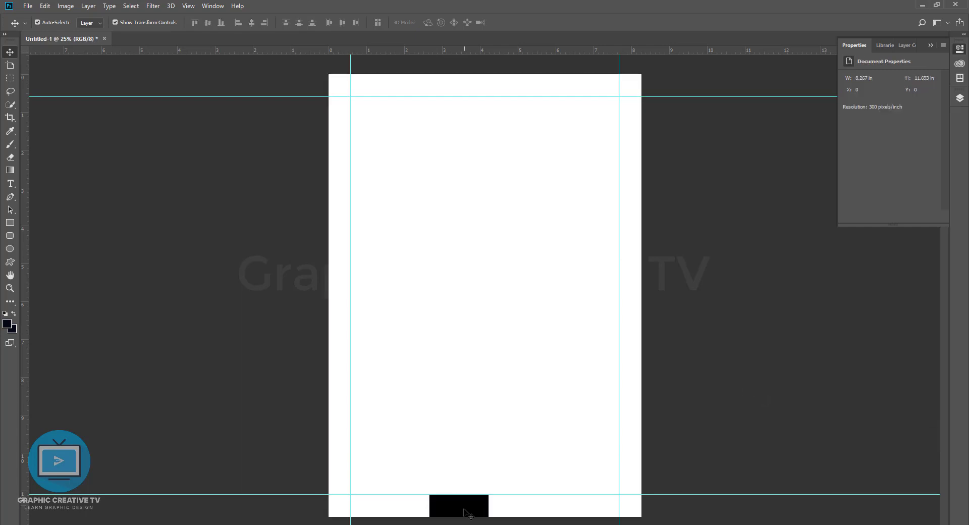
Step: Dock the Layers panel, show the skyscraper photo, and position the lower skyline copy
click(904, 46)
click(855, 45)
click(960, 97)
drag(886, 74, 761, 75)
click(712, 158)
mouse_move(531, 364)
mouse_down()
mouse_move(520, 363)
mouse_move(558, 353)
mouse_up()
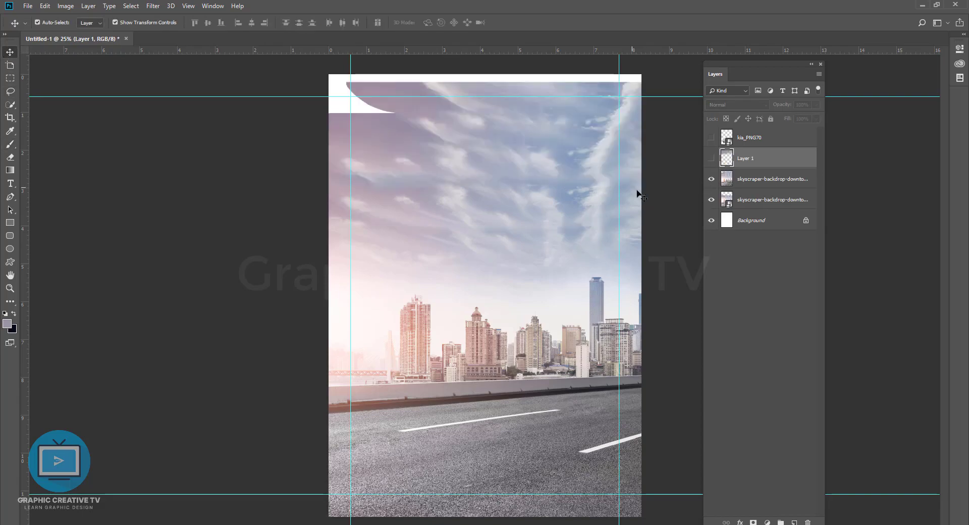
click(709, 179)
click(768, 199)
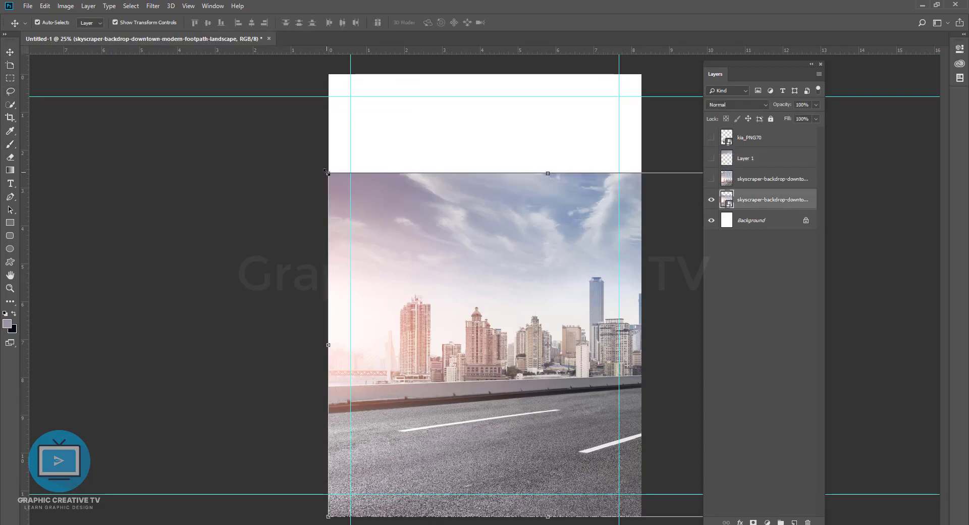
drag(552, 173, 493, 83)
Step: Enlarge the skyline to fill the page, duplicate it, and preview Levels with black input 72
key(ctrl+t)
drag(380, 218, 518, 222)
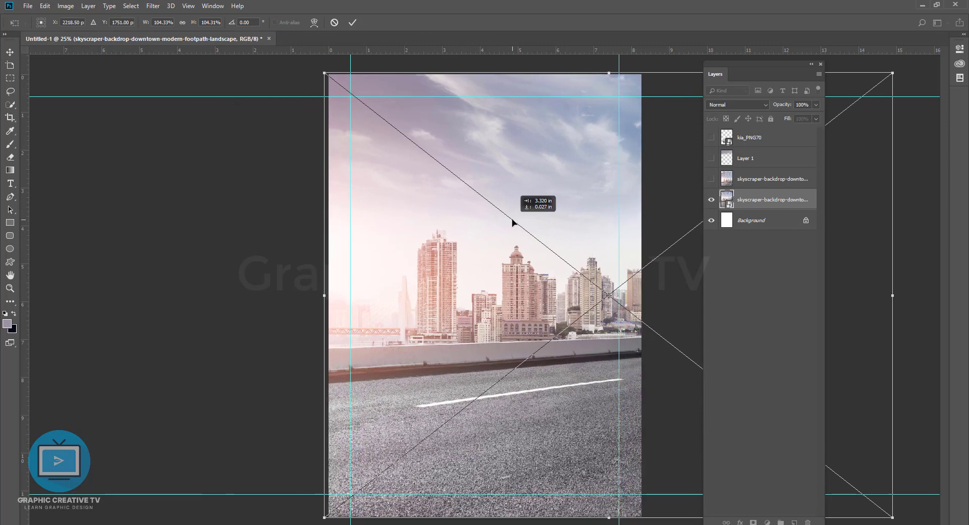
key(Return)
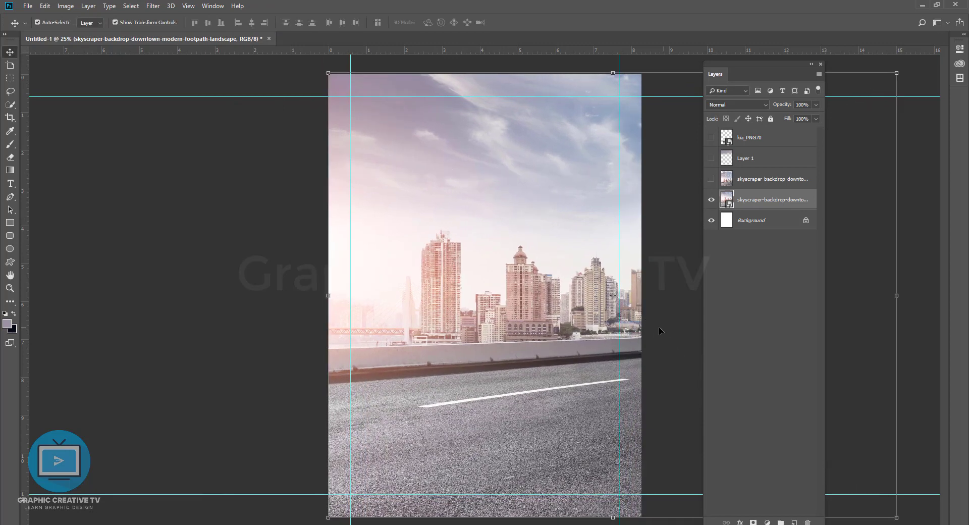
key(ctrl+j)
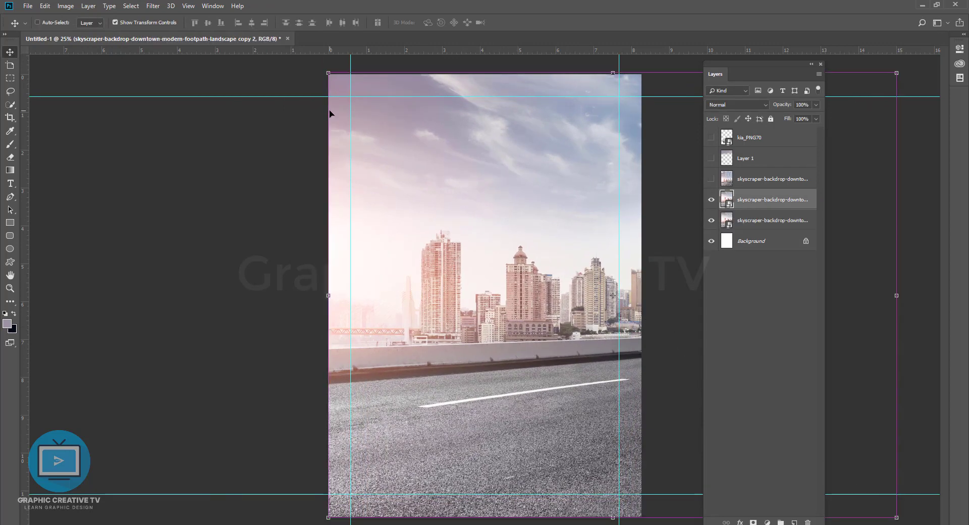
key(ctrl+l)
mouse_move(401, 223)
mouse_down()
mouse_move(446, 220)
mouse_move(424, 219)
mouse_up()
Step: Apply the Levels shadow darkening to the skyline copy
click(506, 220)
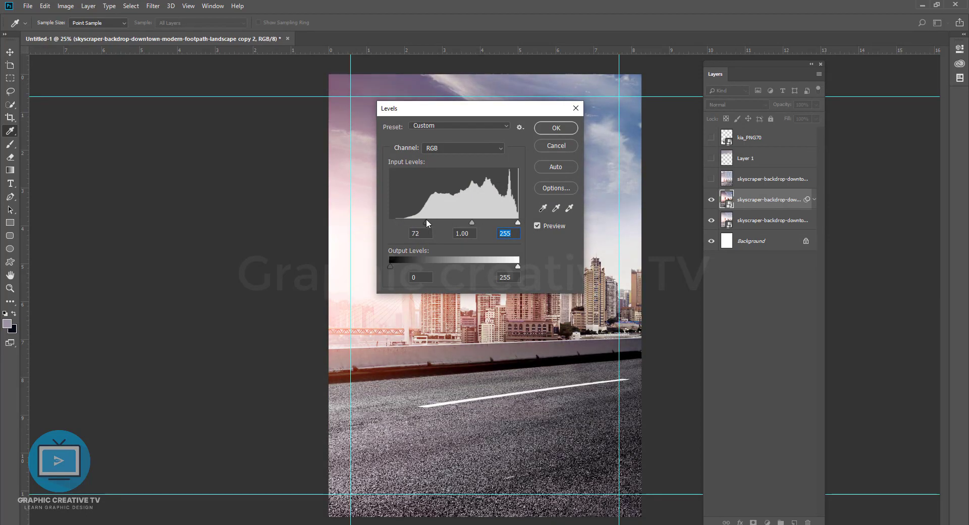
key(Return)
key(v)
click(556, 327)
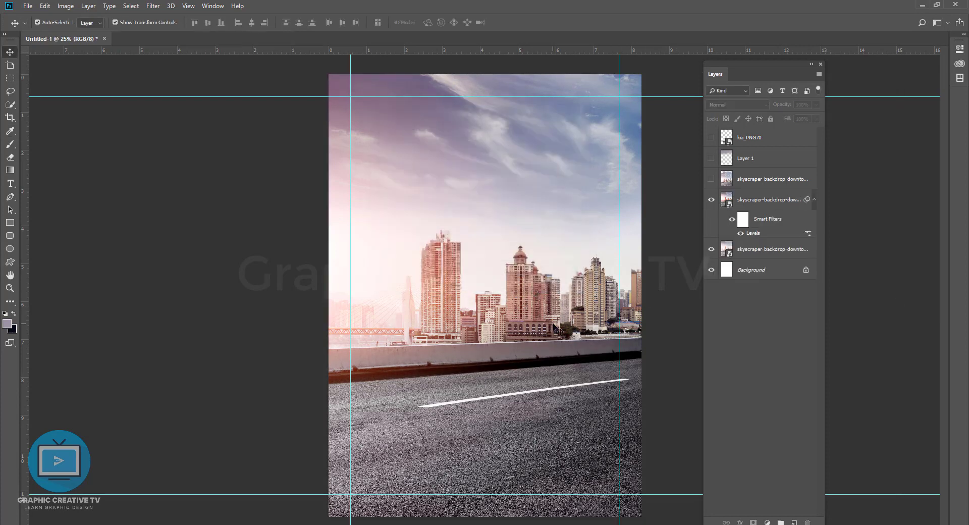
Step: Show the white SUV, enlarge it slightly, and settle it onto the road
click(712, 137)
click(723, 140)
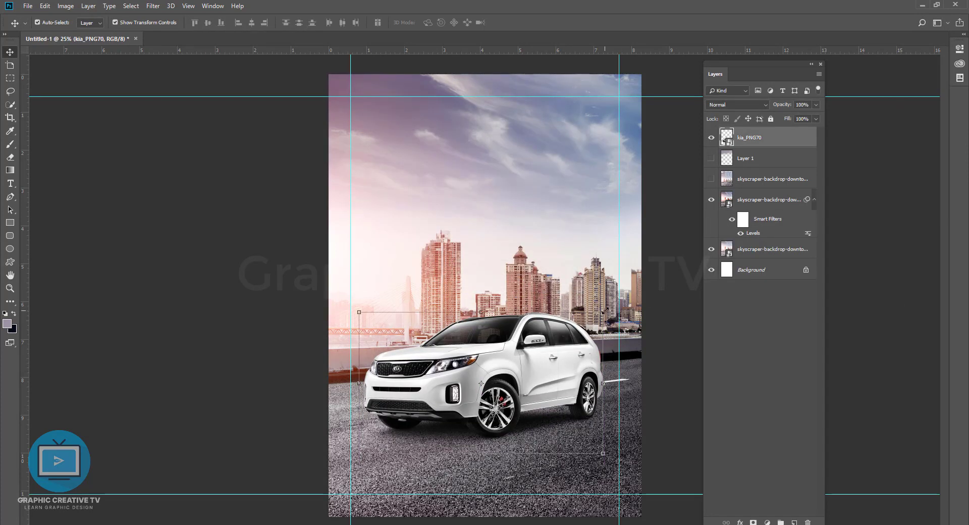
key(ctrl+t)
drag(609, 306, 621, 289)
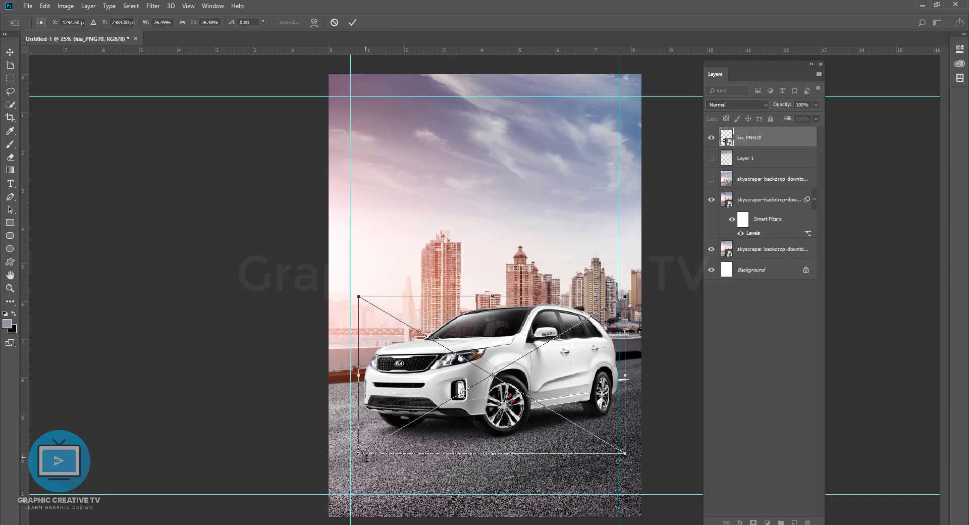
drag(366, 457, 359, 462)
key(Return)
drag(572, 377, 564, 377)
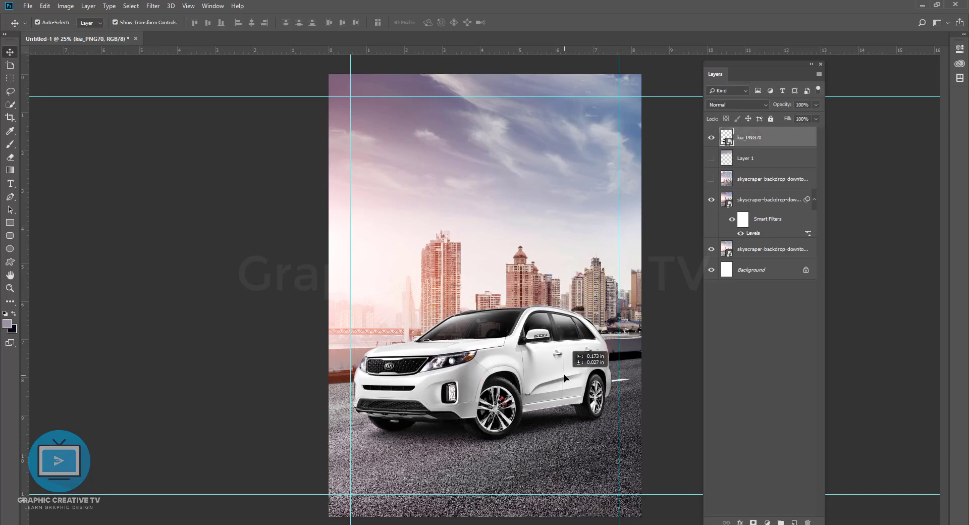
Step: Delete Layer 1 and add a new empty layer
click(759, 159)
click(711, 159)
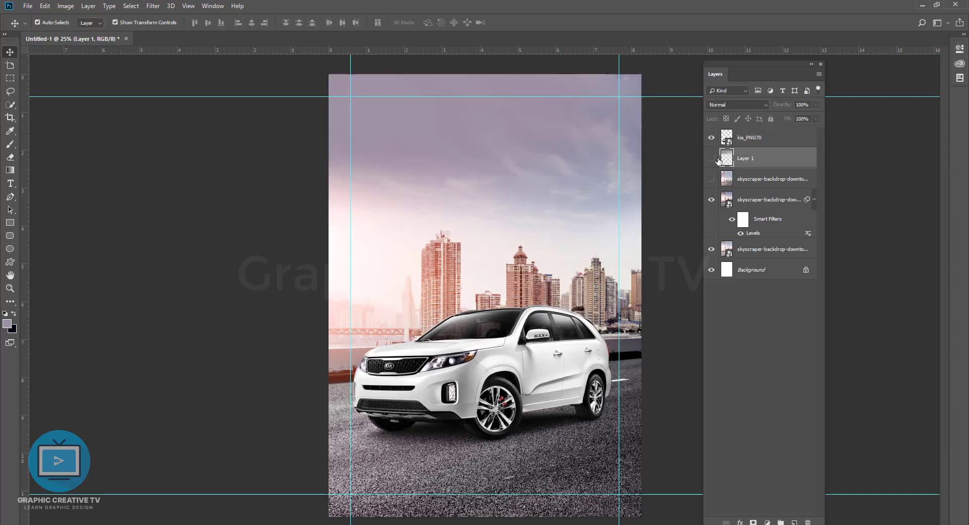
key(Delete)
key(ctrl+shift+n)
key(Return)
Step: Brush soft dark shading on the road beneath the SUV, erase some back, and nudge the car up
key(b)
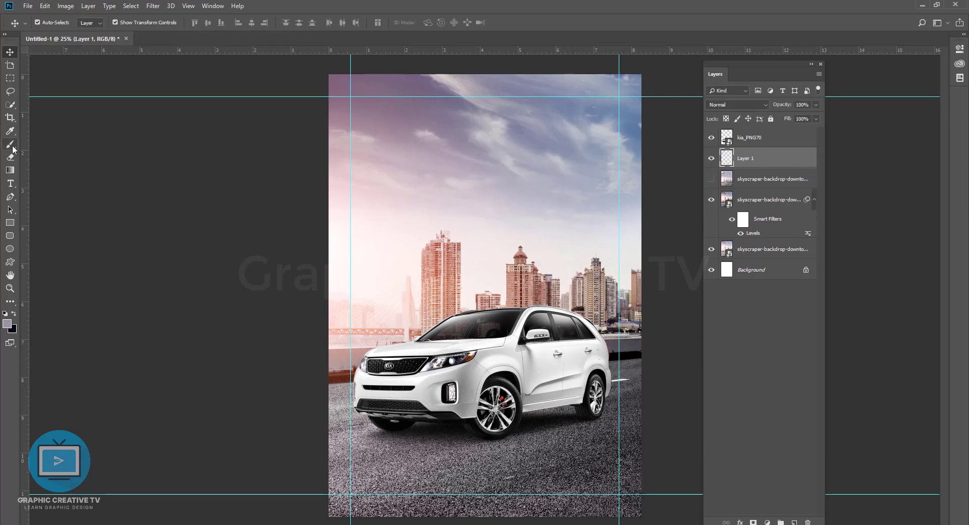
mouse_move(601, 497)
mouse_down()
mouse_move(281, 474)
mouse_move(627, 422)
mouse_move(393, 454)
mouse_move(631, 439)
mouse_move(248, 493)
mouse_up()
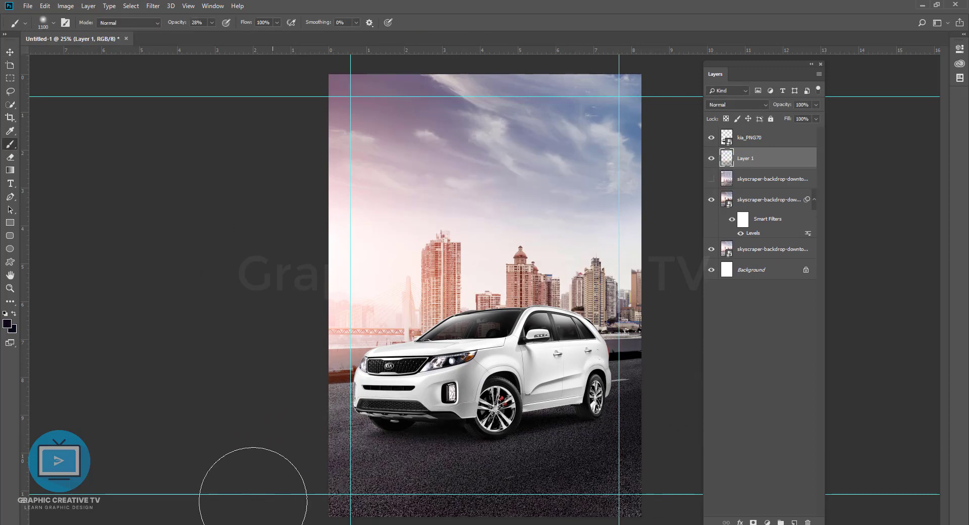
drag(223, 461, 451, 502)
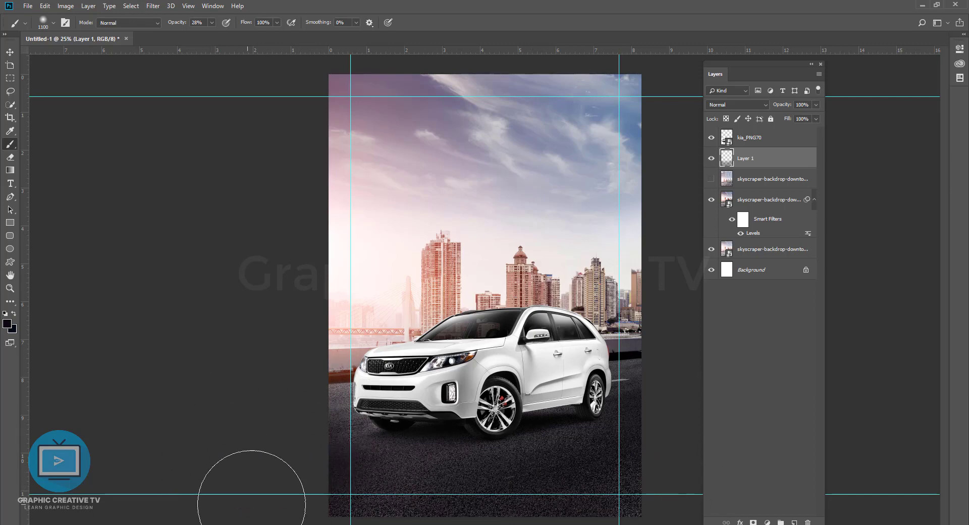
click(11, 157)
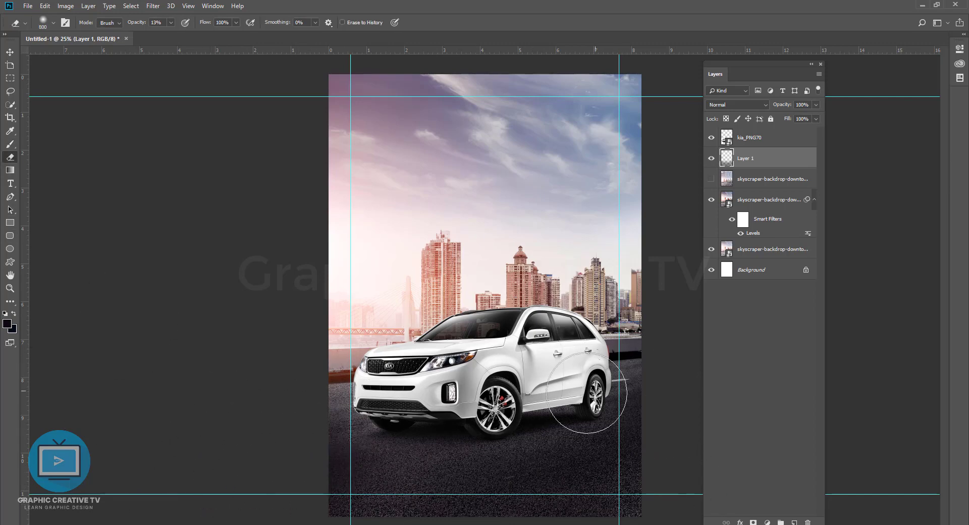
mouse_move(587, 393)
mouse_down()
mouse_move(335, 411)
mouse_move(670, 380)
mouse_move(307, 417)
mouse_move(620, 386)
mouse_up()
key(v)
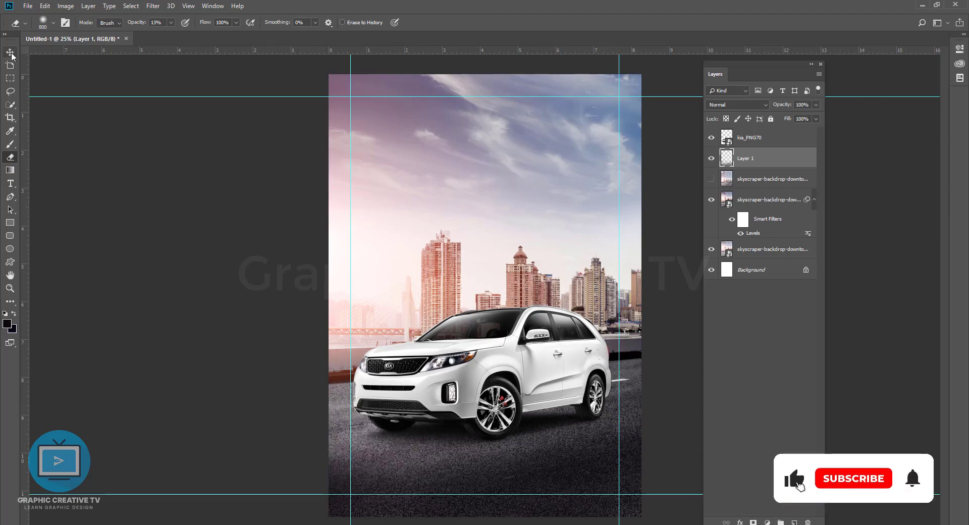
drag(496, 372, 497, 363)
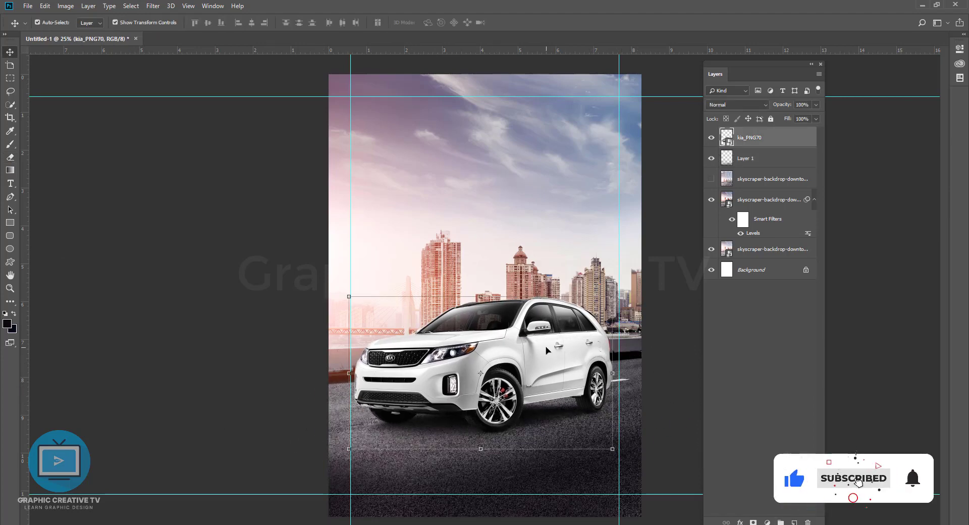
Step: Apply Levels to the SUV with input levels 0, 1.00, 251
key(ctrl+l)
mouse_move(390, 223)
mouse_down()
mouse_move(398, 222)
mouse_move(390, 222)
mouse_up()
drag(517, 222, 509, 223)
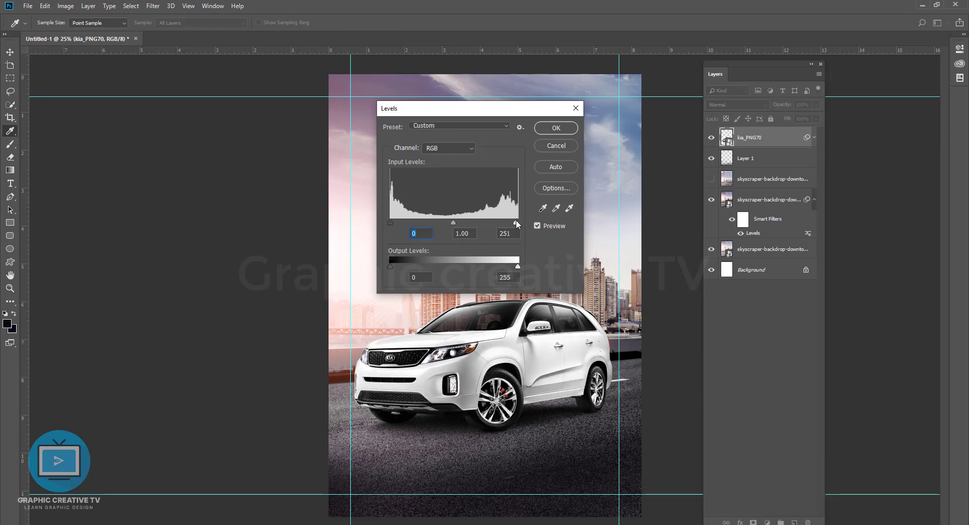
click(555, 127)
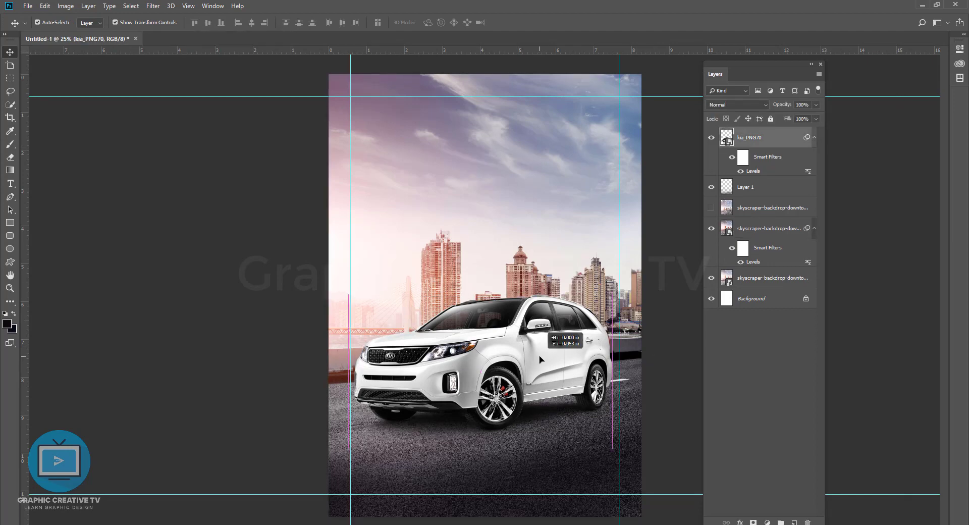
Step: Nudge the SUV slightly down-left and reselect the skyscraper backdrop copy layer
drag(537, 352, 535, 354)
click(663, 301)
click(733, 230)
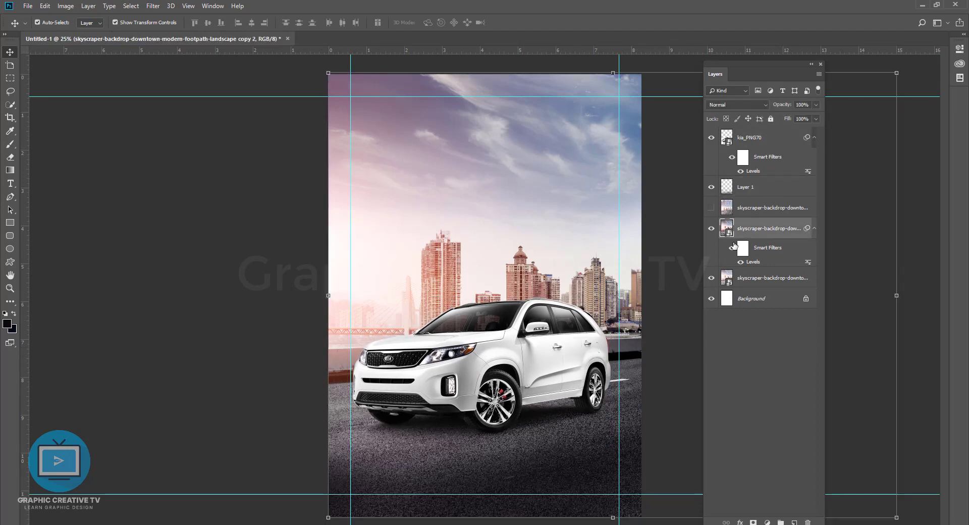
click(153, 6)
click(621, 408)
click(645, 378)
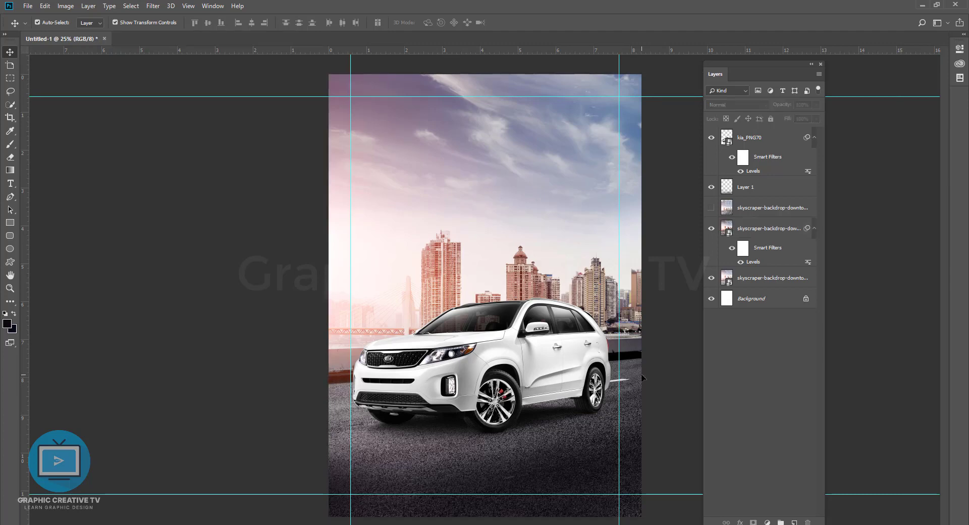
click(763, 236)
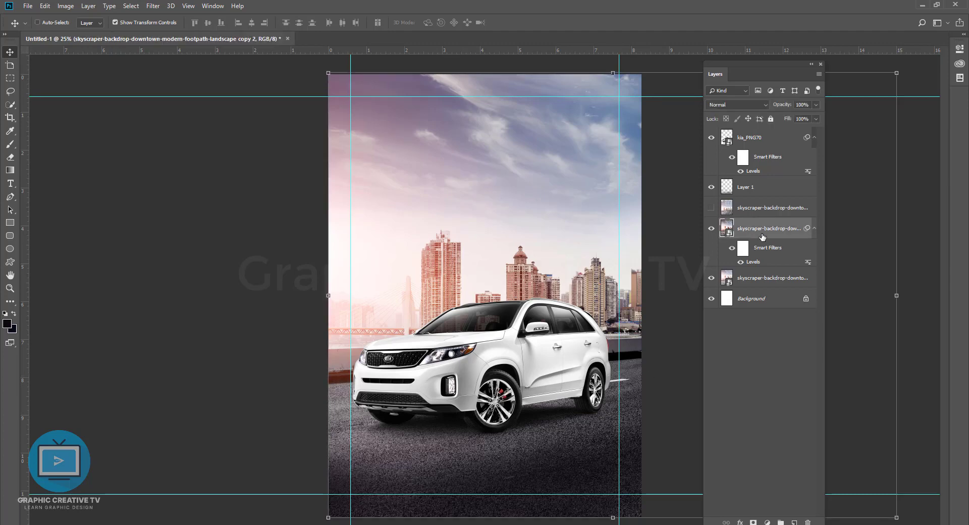
click(10, 79)
Step: Copy the sky and skyline area onto a new Layer 2, trying a Gaussian Blur then undoing it
drag(318, 72, 677, 378)
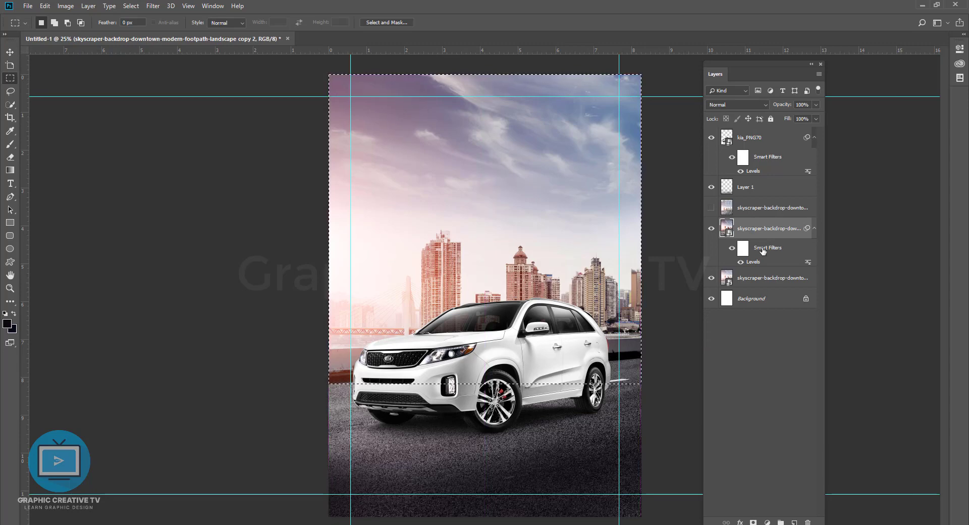
key(ctrl+j)
click(13, 53)
click(153, 6)
mouse_move(158, 120)
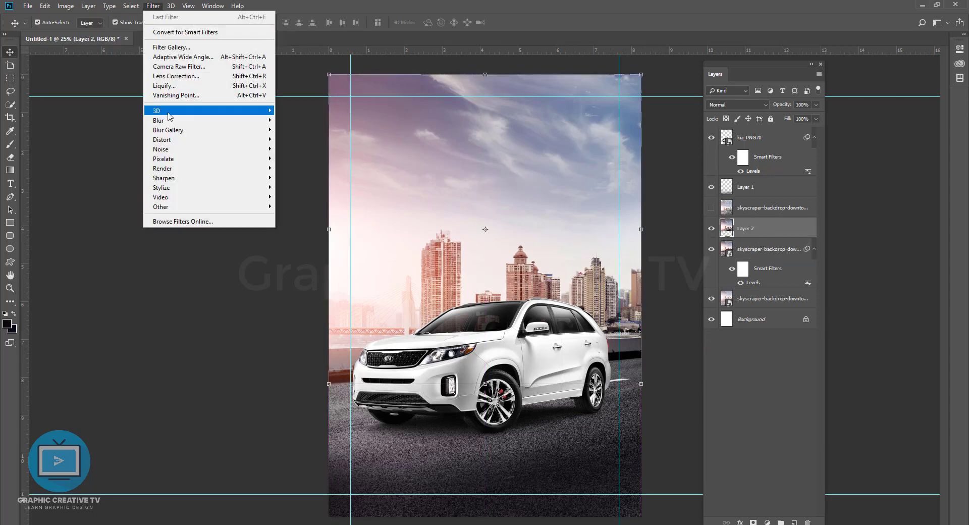
click(308, 158)
drag(192, 290, 178, 290)
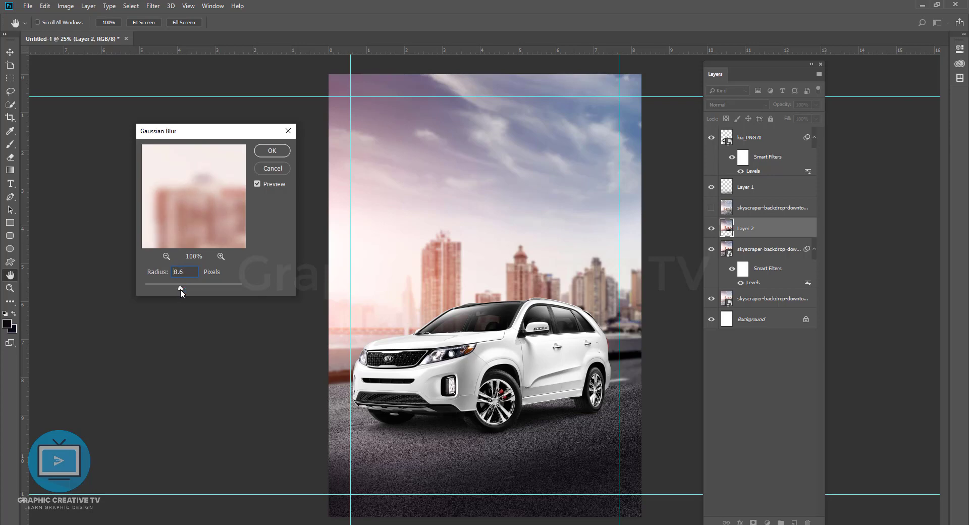
click(280, 149)
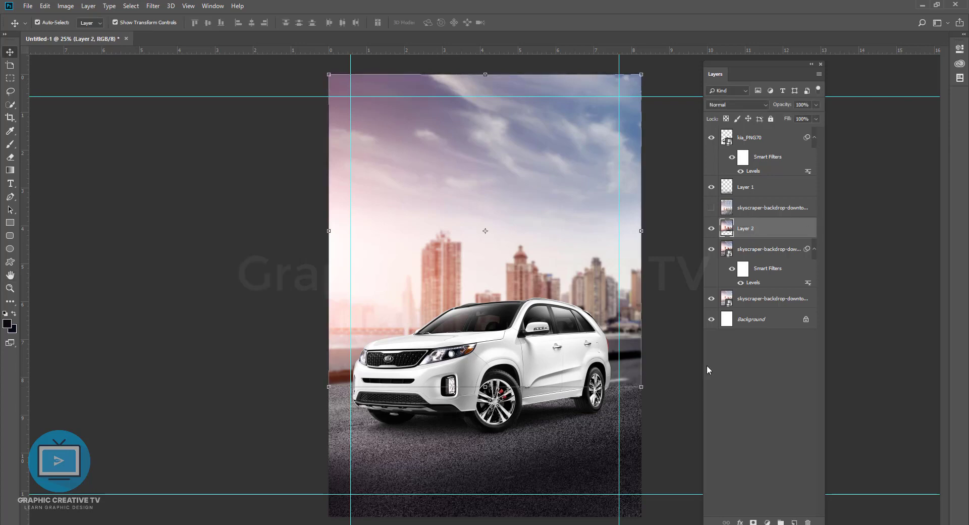
key(ctrl+z)
Step: Convert Layer 2 to a smart object and add a Gaussian Blur of about 8.6 pixels
right_click(755, 223)
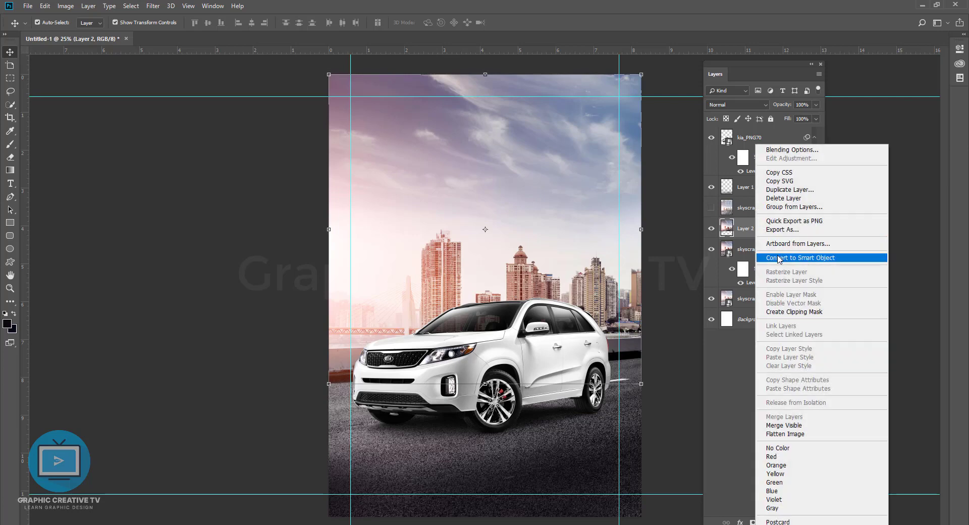
click(772, 259)
click(153, 6)
click(310, 161)
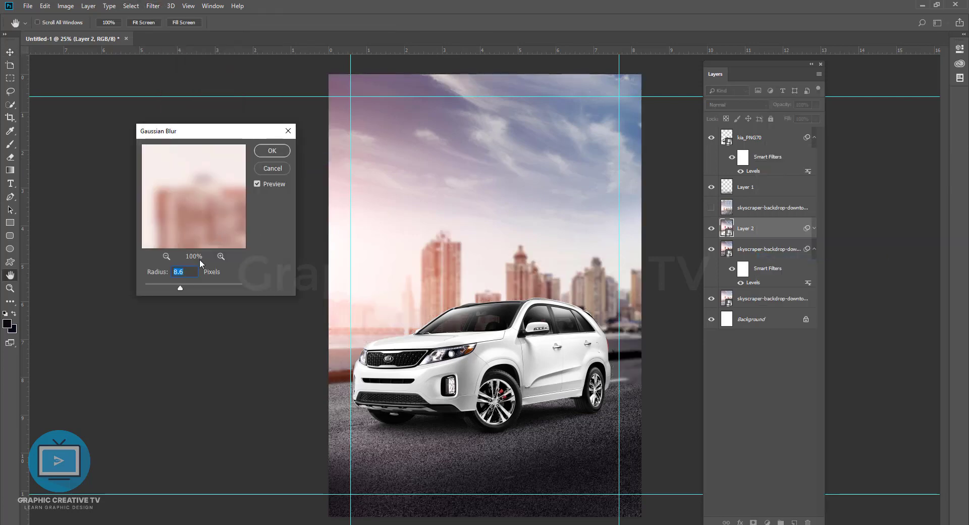
drag(168, 289, 171, 290)
Step: Apply the Gaussian Blur smart filter and add a white layer mask to Layer 2
click(270, 152)
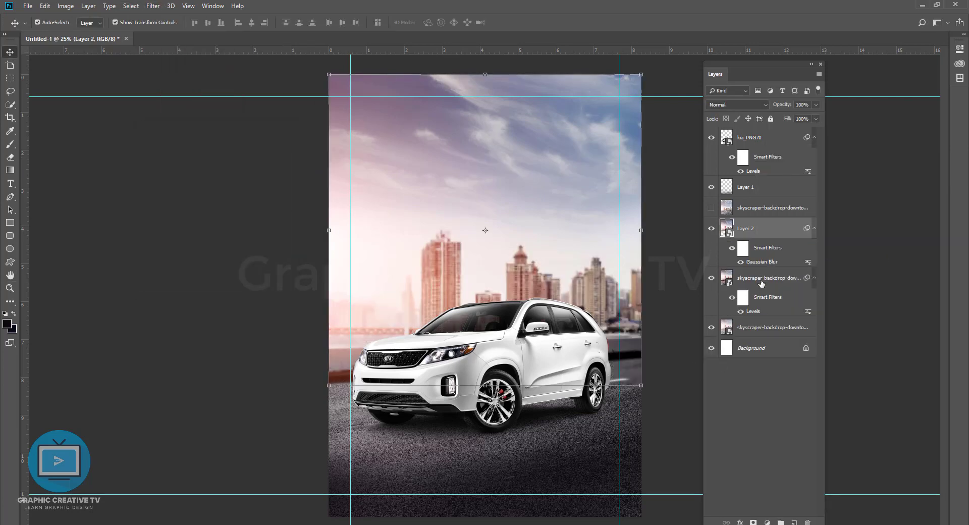
click(753, 522)
key(b)
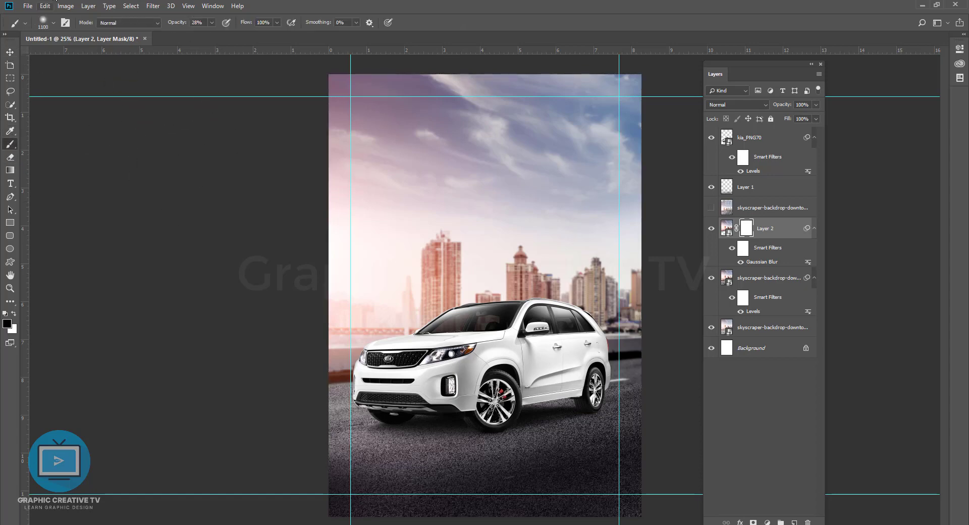
Step: Choose a soft round brush from the brush preset picker
click(56, 24)
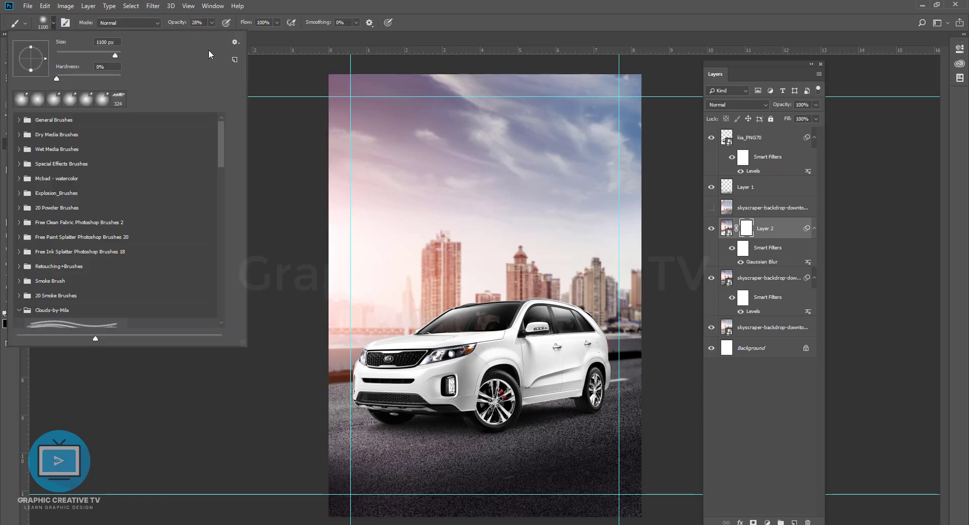
click(235, 42)
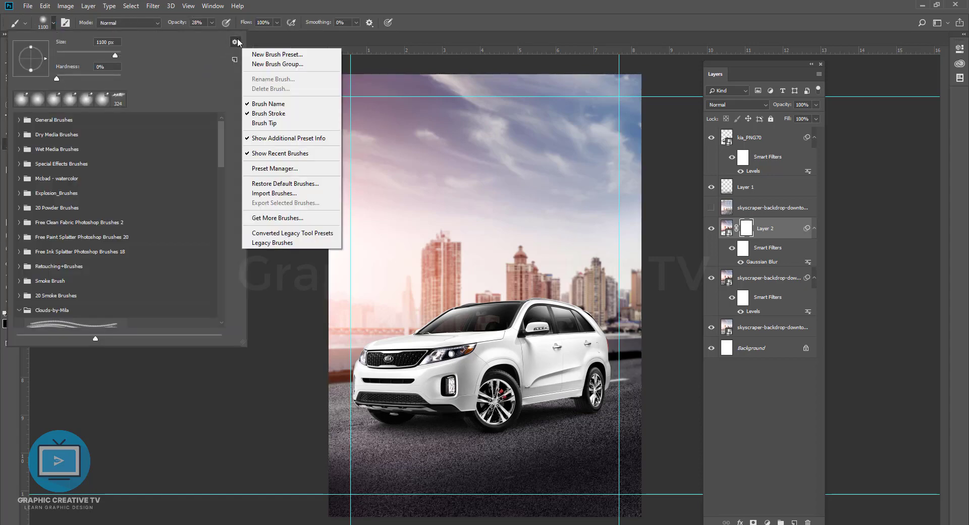
click(65, 23)
click(26, 21)
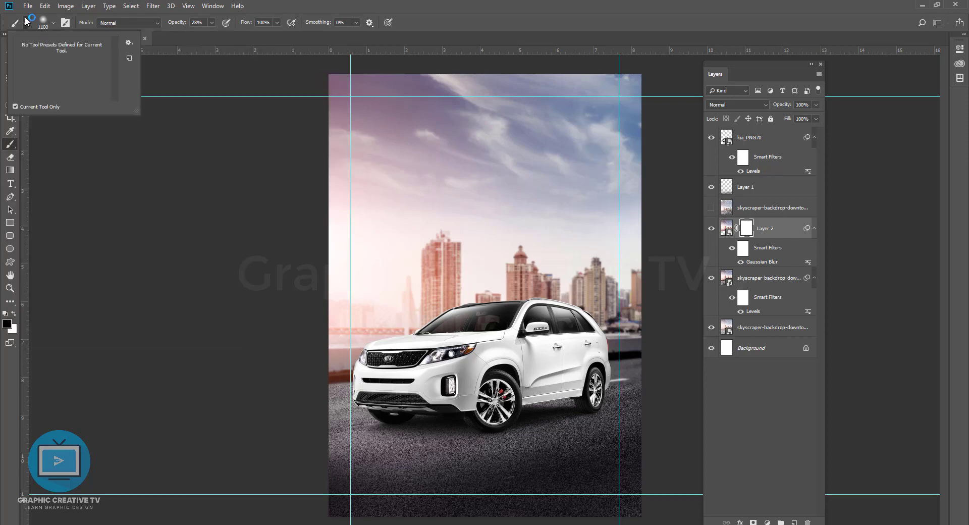
right_click(426, 195)
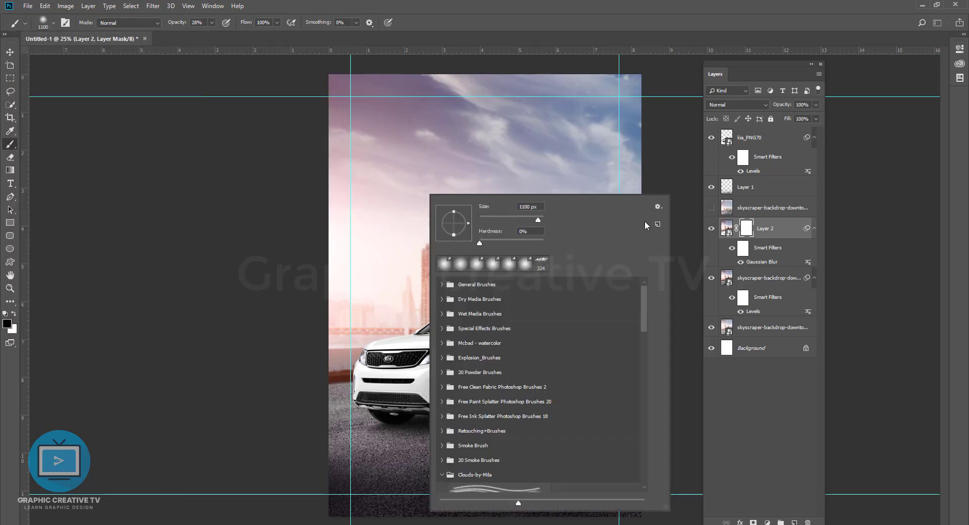
click(658, 207)
click(654, 208)
click(11, 51)
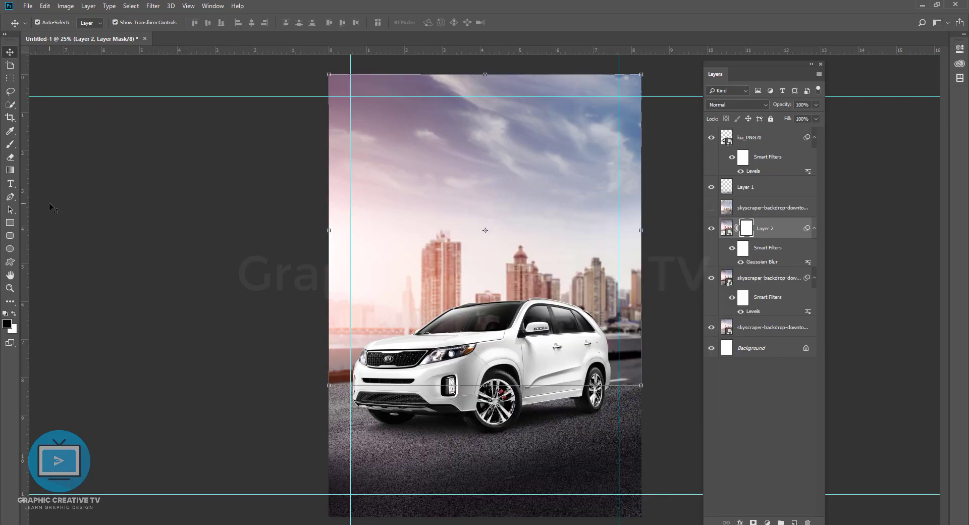
key(b)
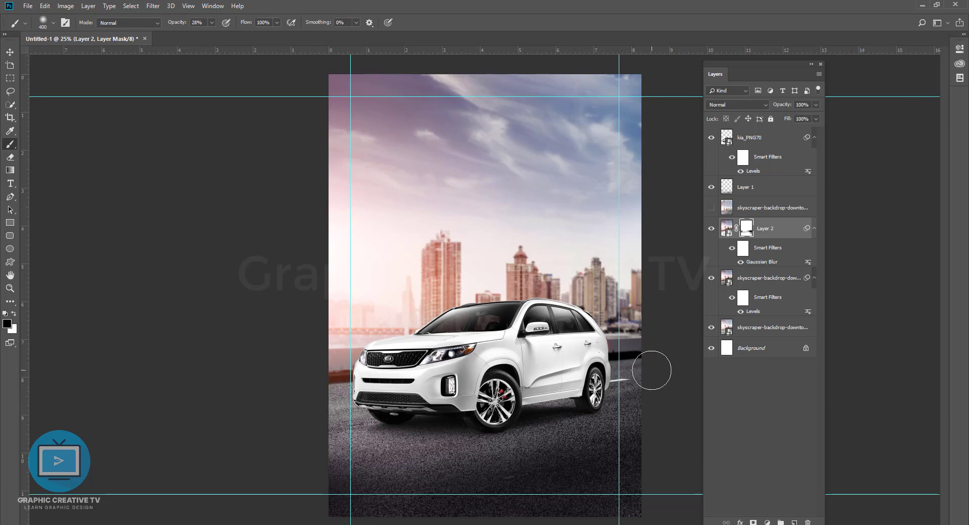
Step: Move the SUV down about 27 px and darken Layer 1 to Lightness -40
click(10, 51)
drag(586, 457, 584, 470)
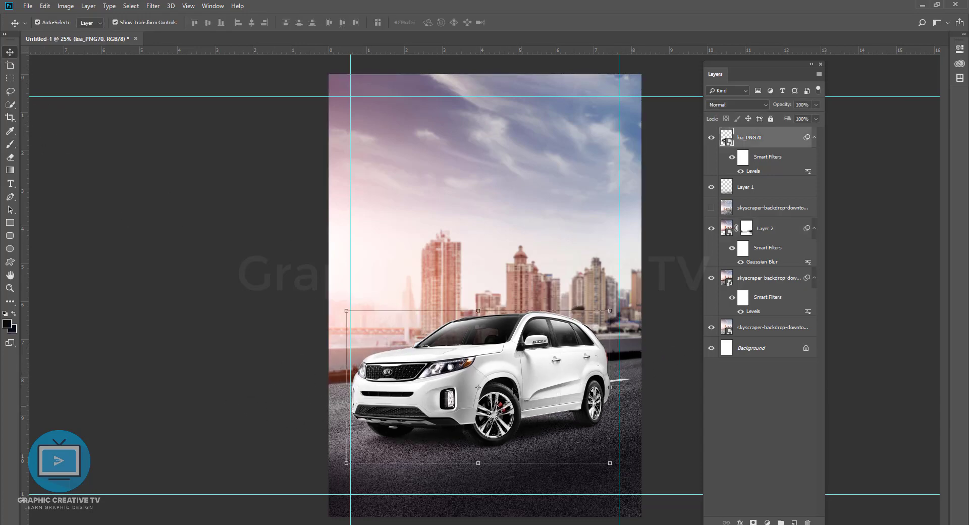
key(alt+bracketleft)
key(ctrl+u)
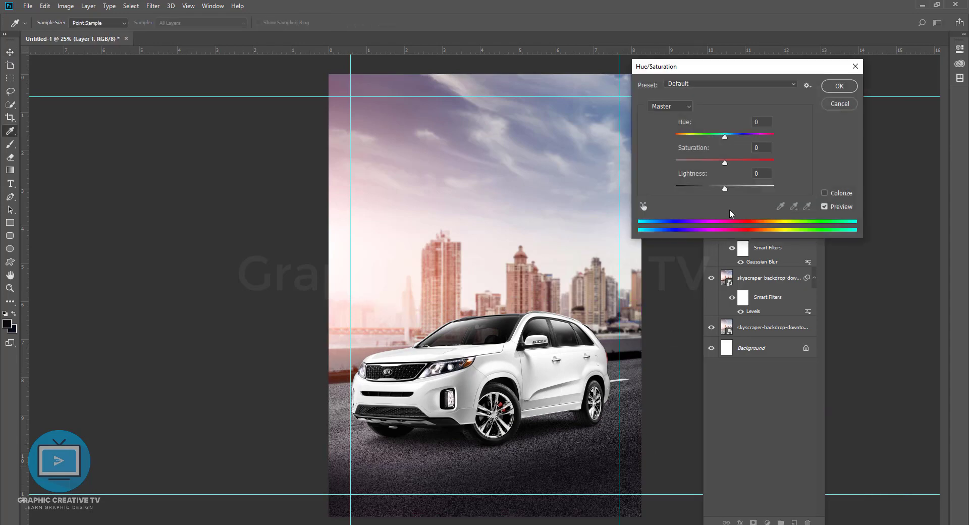
drag(725, 186, 704, 185)
click(846, 104)
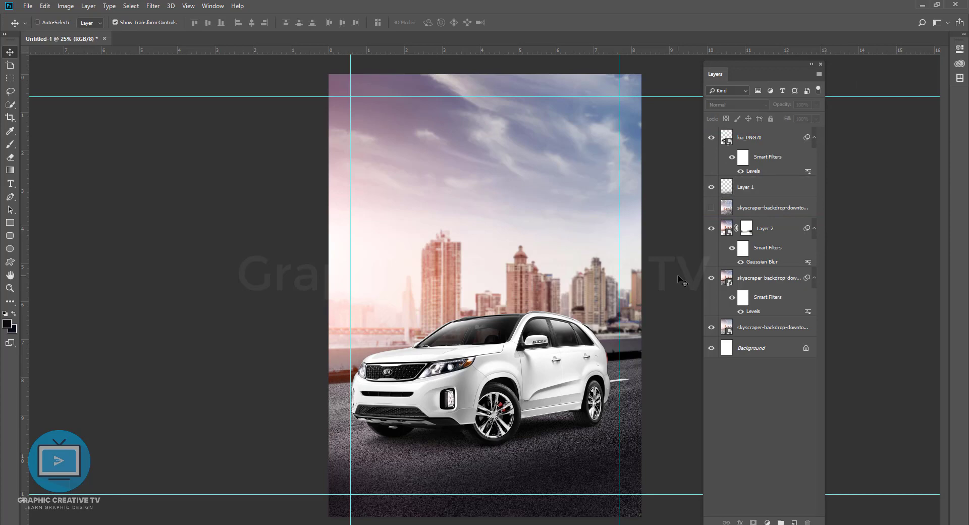
Step: Add Layer 3 above Layer 2 and brush large soft white strokes across the upper sky
click(793, 228)
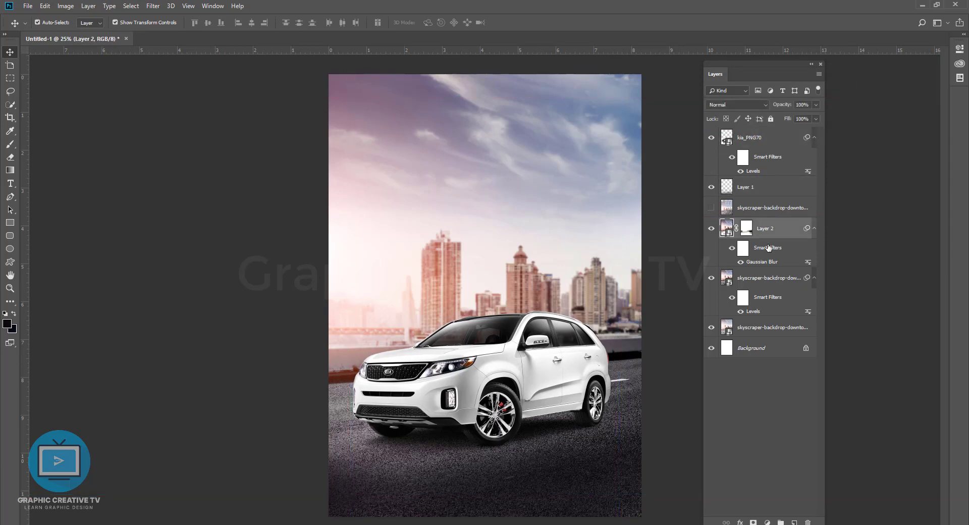
key(ctrl+shift+alt+n)
key(b)
key(x)
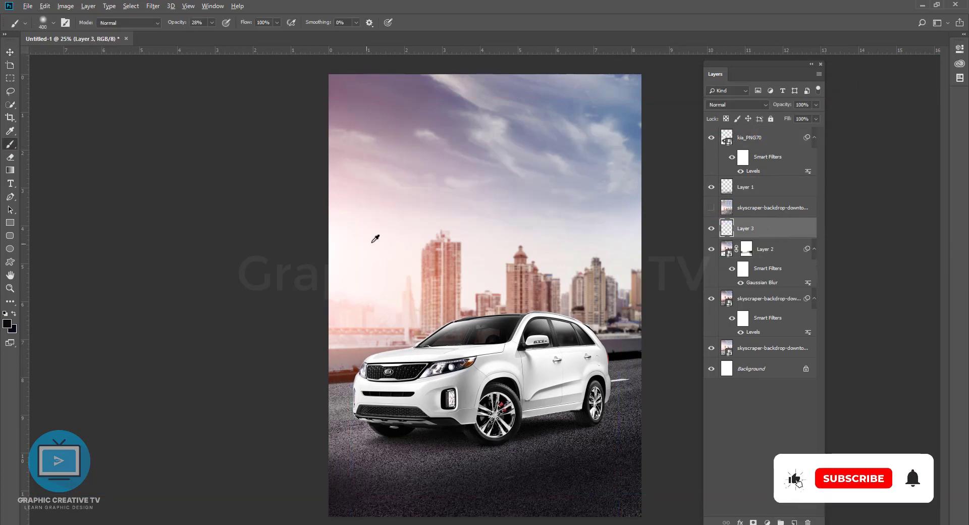
key(bracketright)
key(bracketright)
key(bracketright)
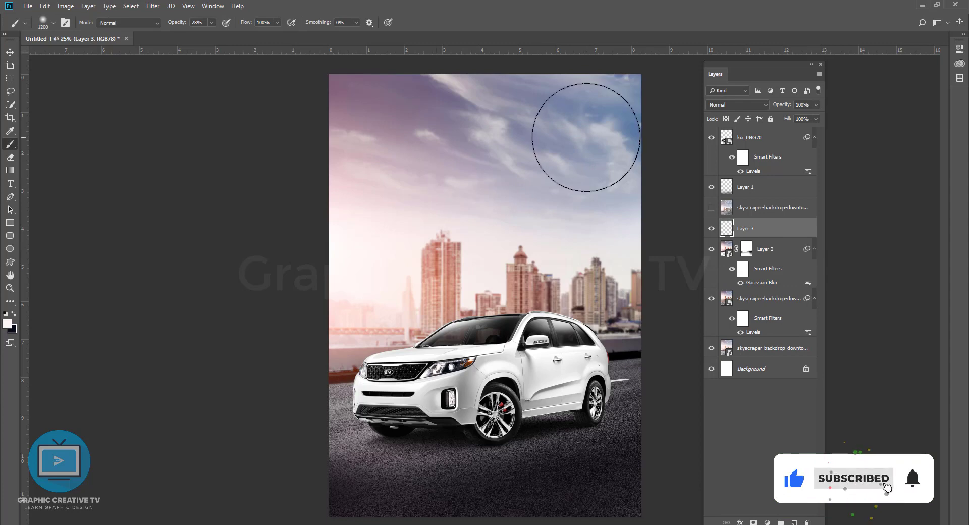
mouse_move(584, 129)
mouse_down()
mouse_move(451, 112)
mouse_move(597, 127)
mouse_move(273, 129)
mouse_move(649, 108)
mouse_move(277, 109)
mouse_up()
Step: Try a hue shift on the SUV layer, then cancel it
click(753, 137)
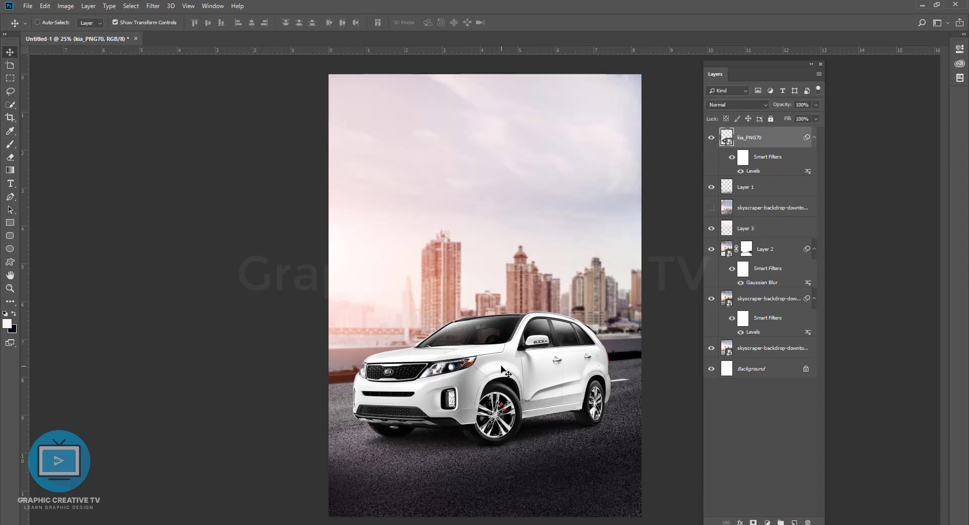
key(ctrl+u)
mouse_move(458, 180)
mouse_down()
mouse_move(438, 180)
mouse_move(458, 180)
mouse_move(447, 180)
mouse_up()
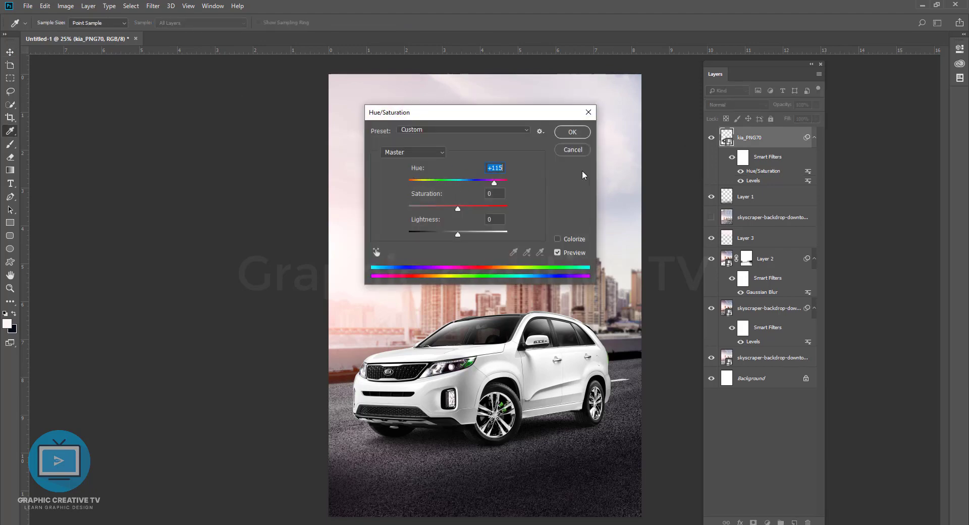
key(Escape)
key(v)
click(579, 363)
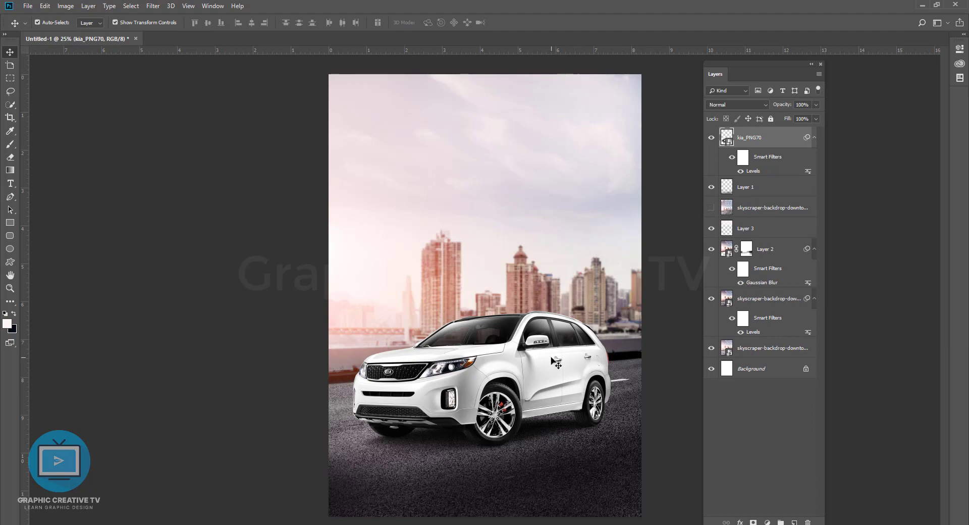
Step: Apply Shadows/Highlights to the SUV with shadows amount 56%
click(65, 6)
click(217, 201)
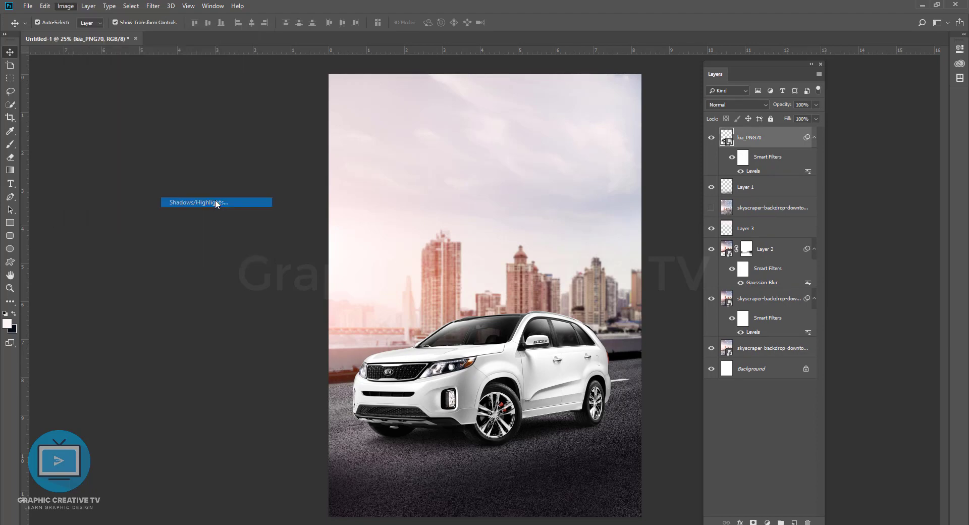
drag(454, 88, 763, 83)
mouse_move(754, 117)
mouse_down()
mouse_move(767, 120)
mouse_move(738, 110)
mouse_move(770, 111)
mouse_up()
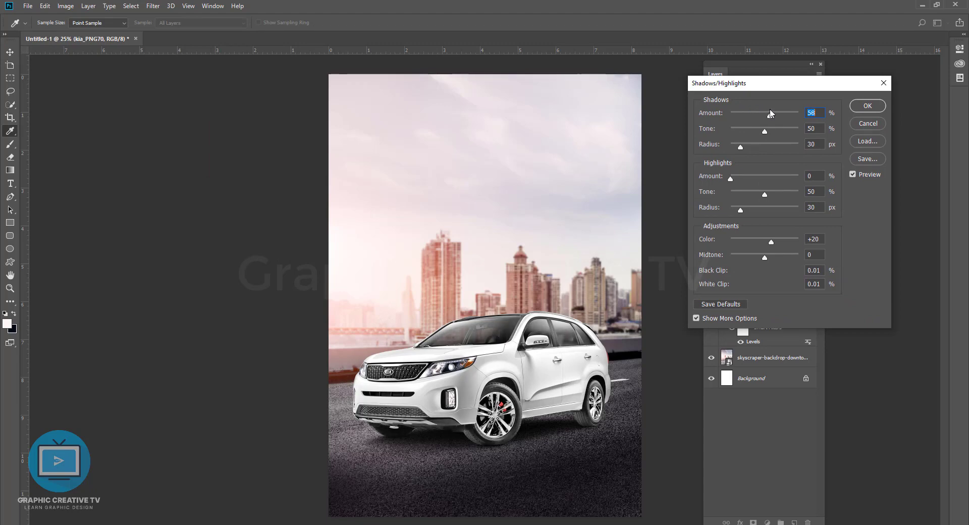
click(877, 108)
click(741, 171)
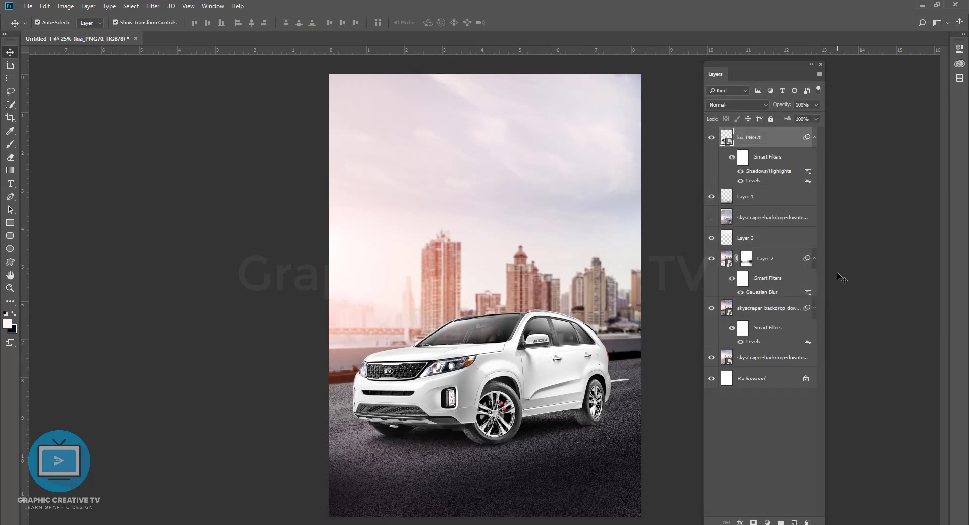
Step: Type the headline 'what kind of car do you need' in the upper sky
click(15, 185)
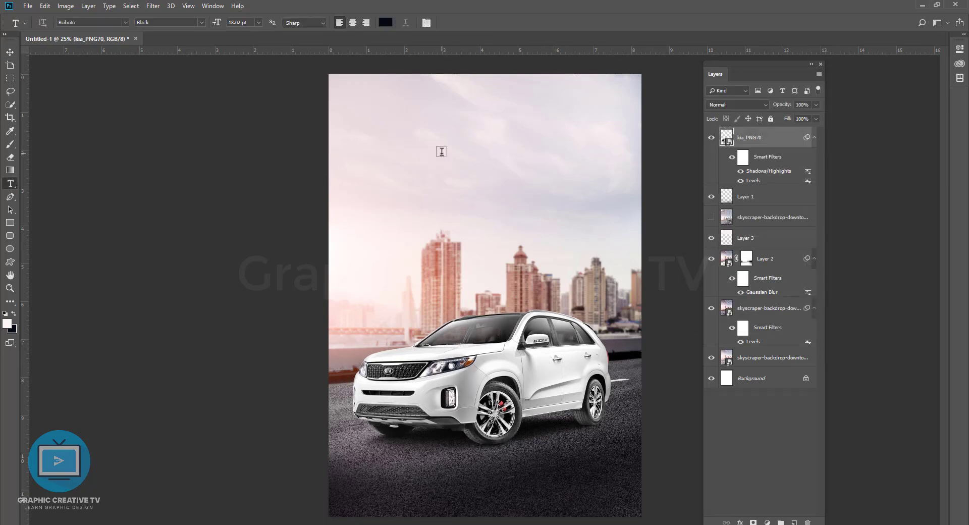
click(407, 137)
text(what kind of car do you need)
key(ctrl+Return)
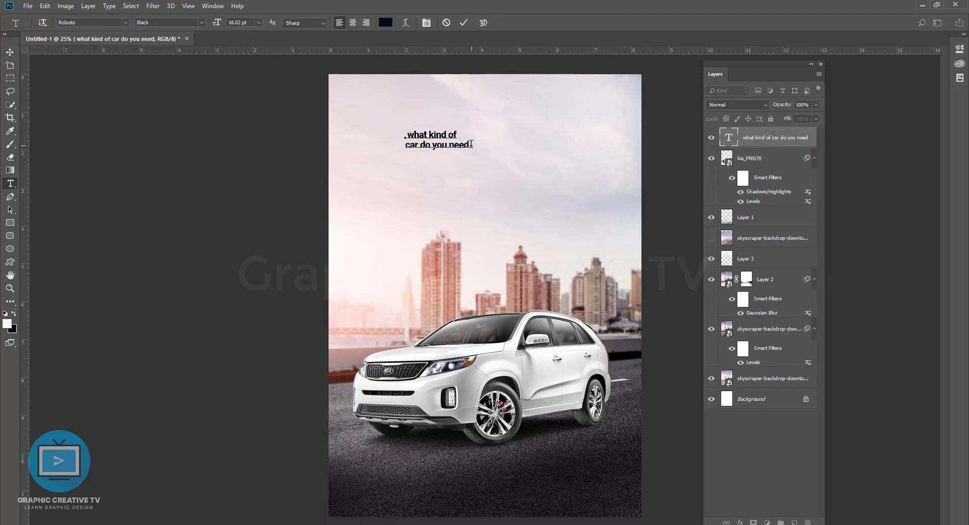
Step: Scale the headline up into a two-line block at 45.48 pt
drag(470, 143, 406, 136)
click(408, 136)
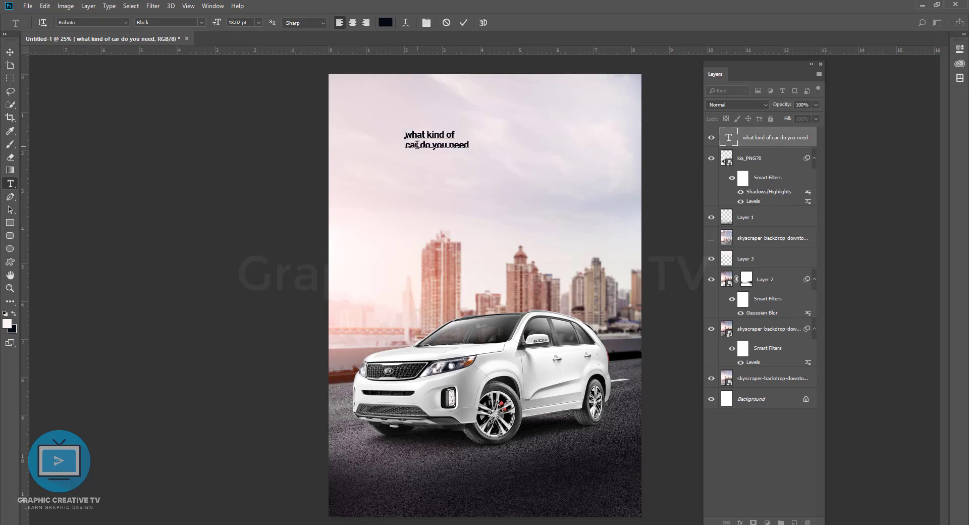
drag(468, 142, 350, 119)
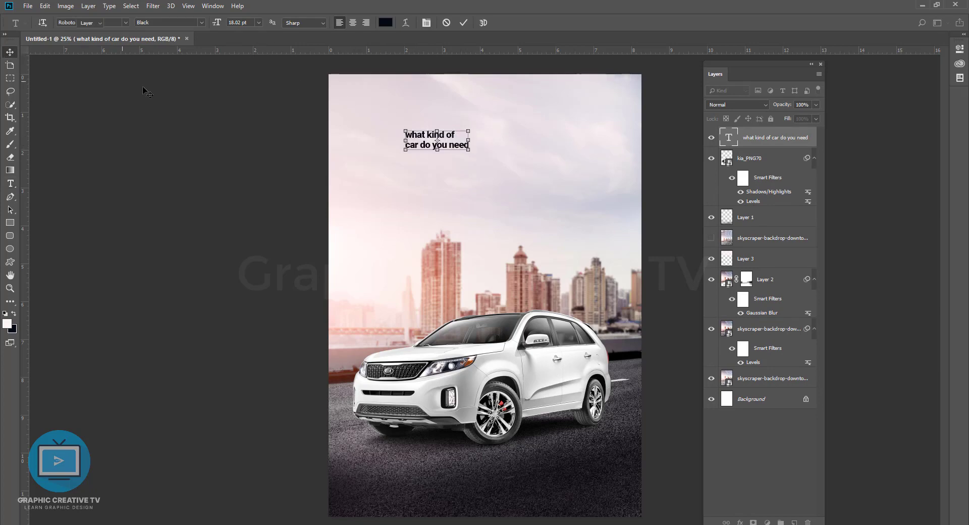
mouse_move(469, 149)
mouse_down()
mouse_move(556, 214)
mouse_move(332, 63)
mouse_up()
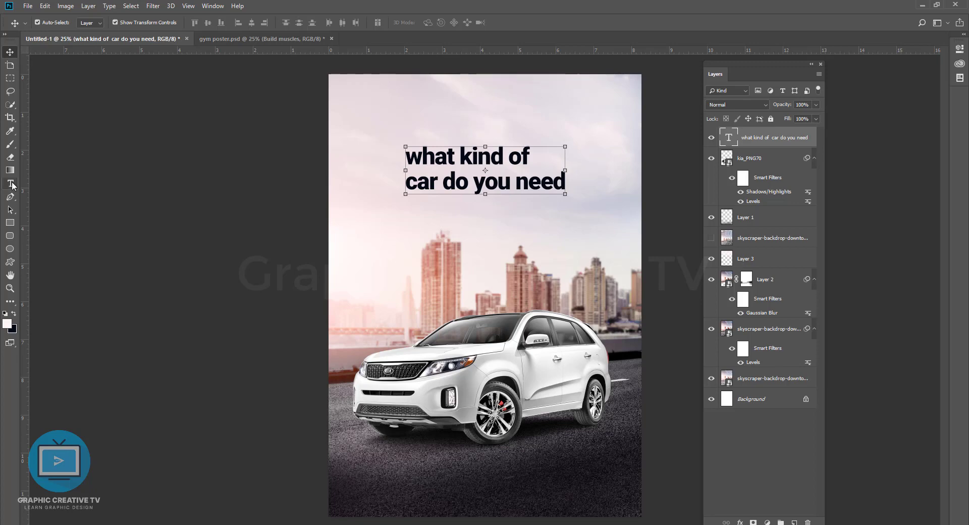
click(10, 184)
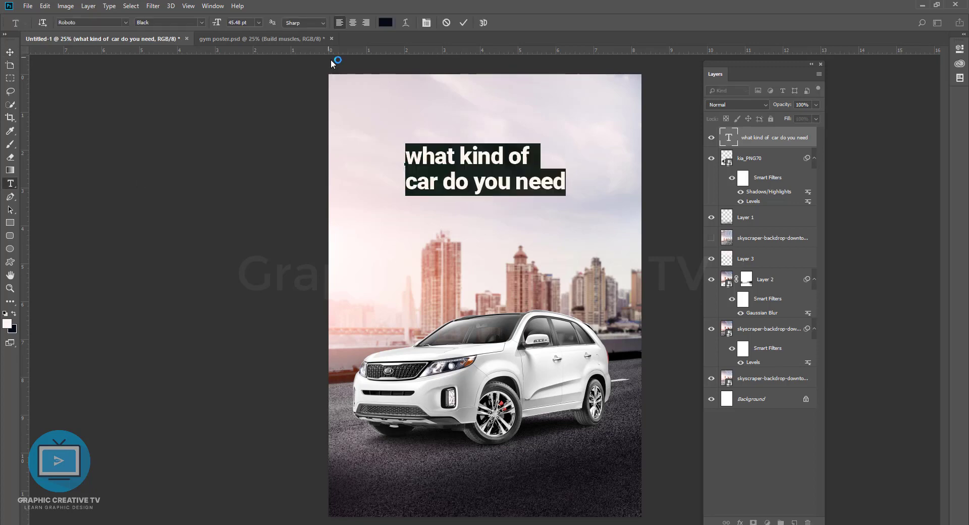
Step: Turn on All Caps for the headline in the Character panel
click(426, 23)
click(655, 137)
click(510, 180)
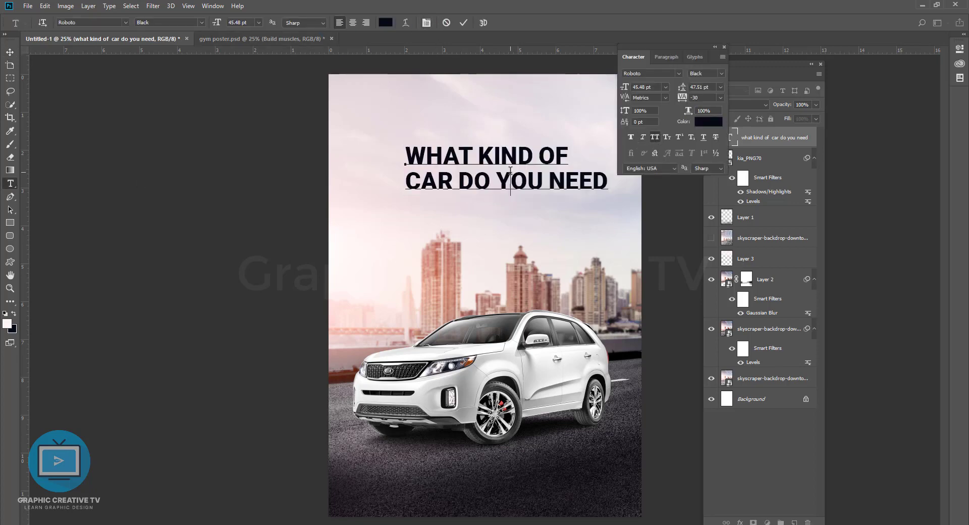
Step: Rearrange the headline's line breaks between KIND, OF CAR and DO YOU NEED
click(537, 153)
key(Return)
click(406, 204)
key(BackSpace)
click(415, 180)
key(BackSpace)
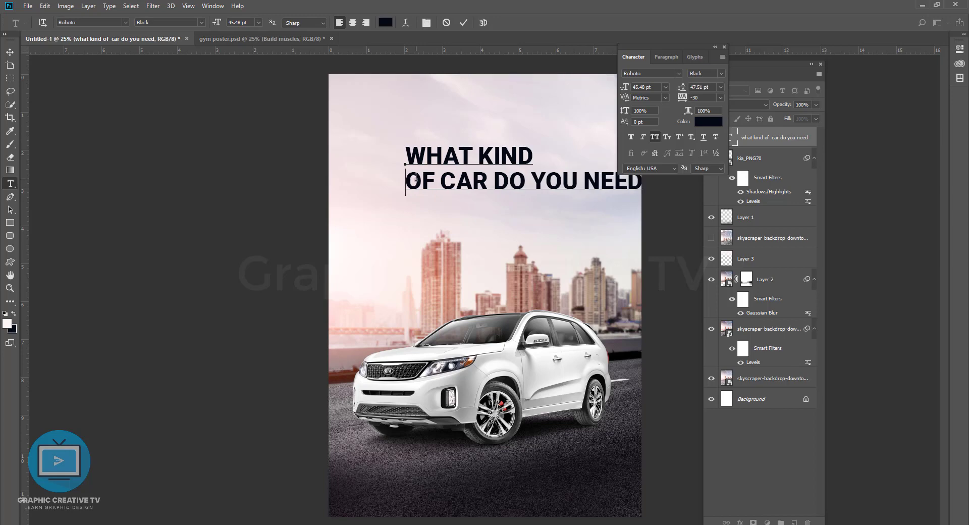
click(494, 177)
key(Return)
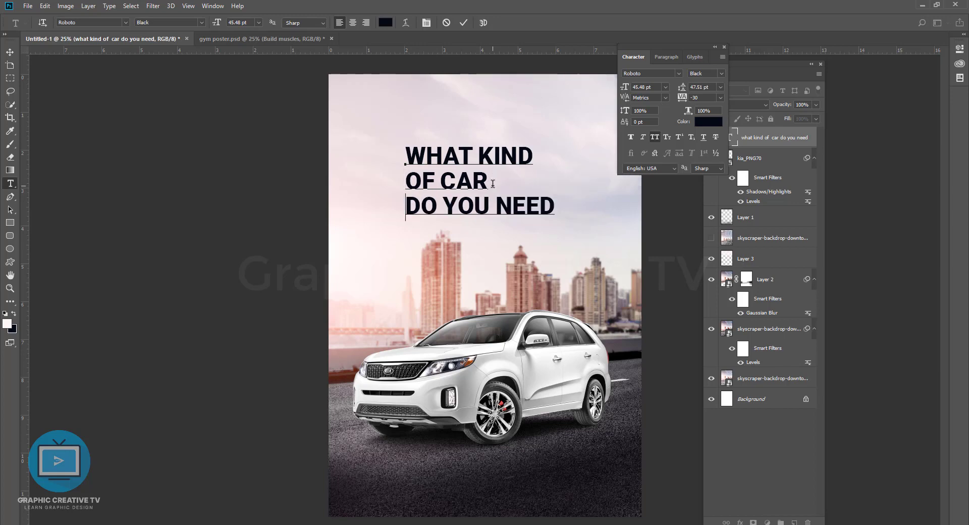
key(BackSpace)
click(535, 180)
key(Return)
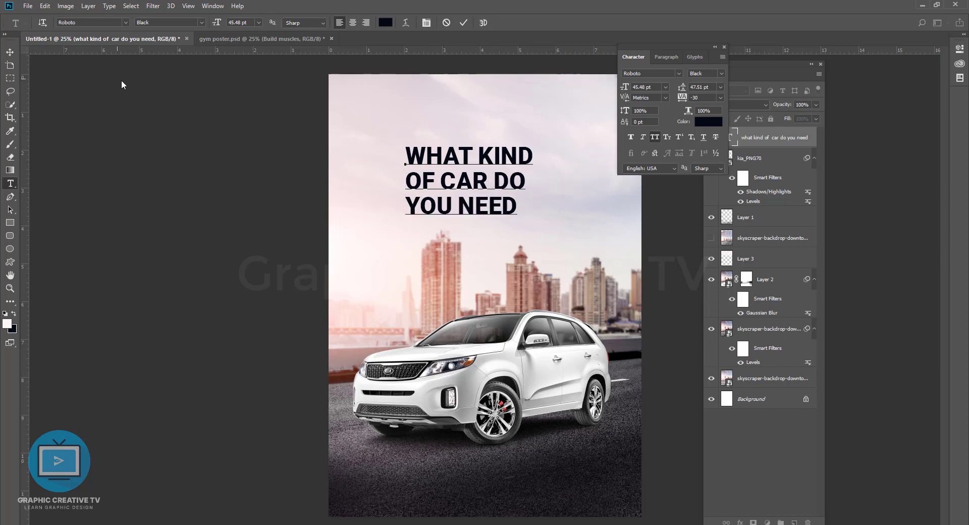
click(9, 52)
Step: Break the headline as WHAT KIND OF CAR over DO YOU NEED, enlarging the second line
click(10, 184)
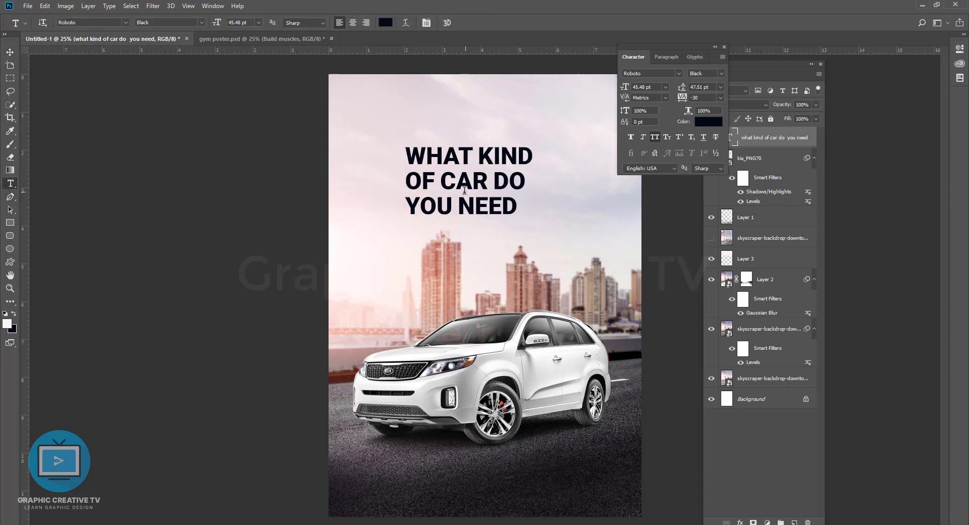
click(495, 180)
key(ctrl+shift+End)
click(408, 202)
key(BackSpace)
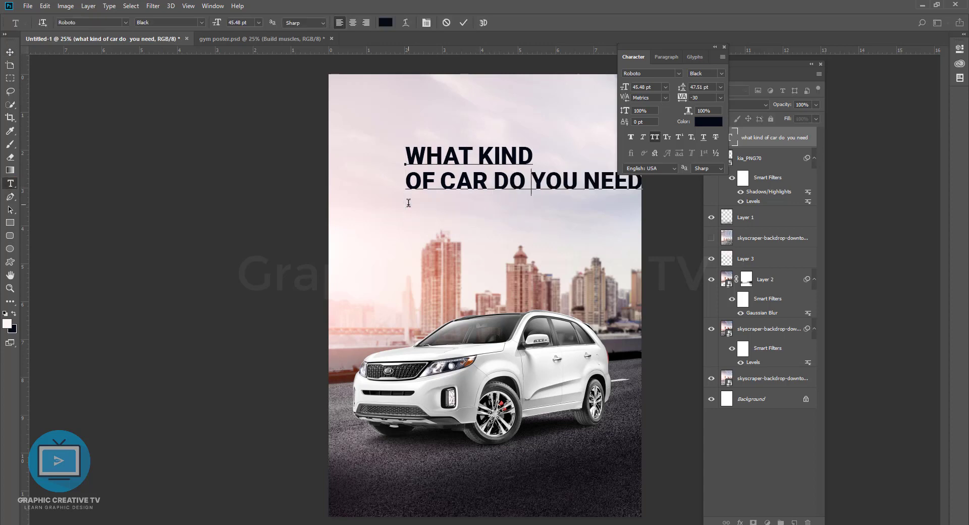
key(Return)
key(Delete)
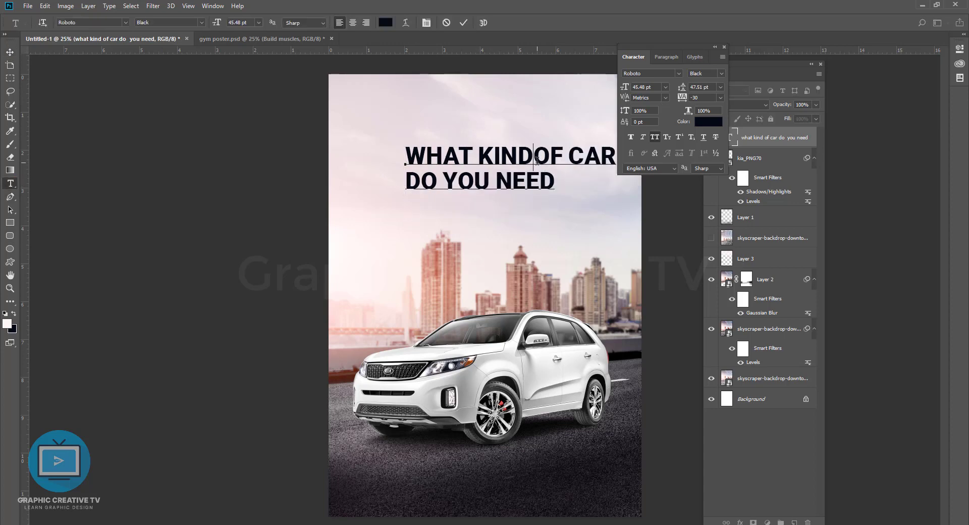
drag(555, 182, 405, 182)
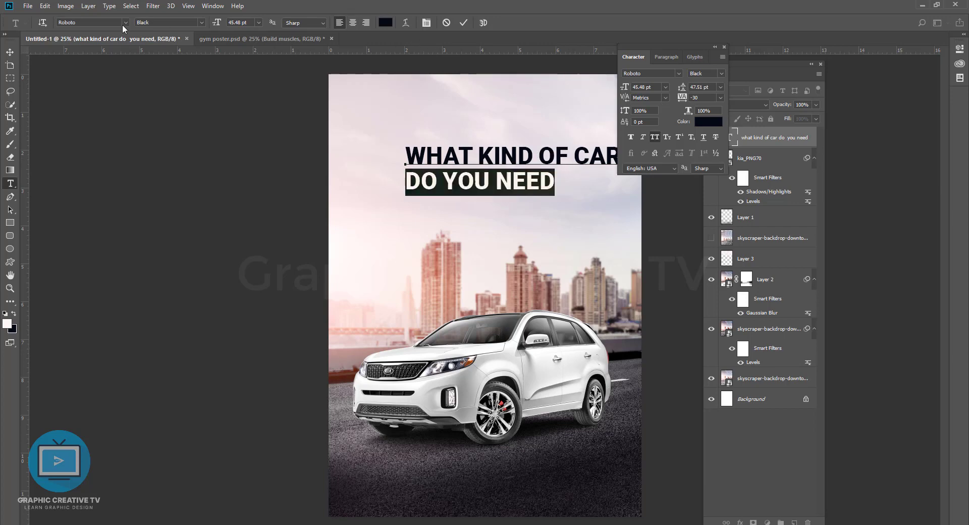
key(Up)
key(Up)
key(Up)
Step: Enlarge DO YOU NEED further, shift the headline, and shrink the WHAT KIND OF CAR line
key(Up)
key(Up)
key(Up)
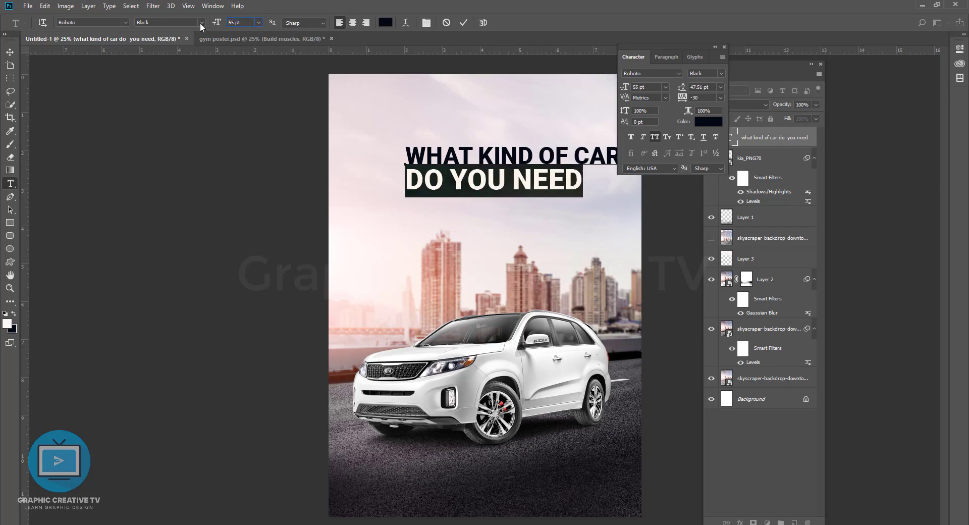
key(Up)
key(Up)
key(Up)
click(509, 143)
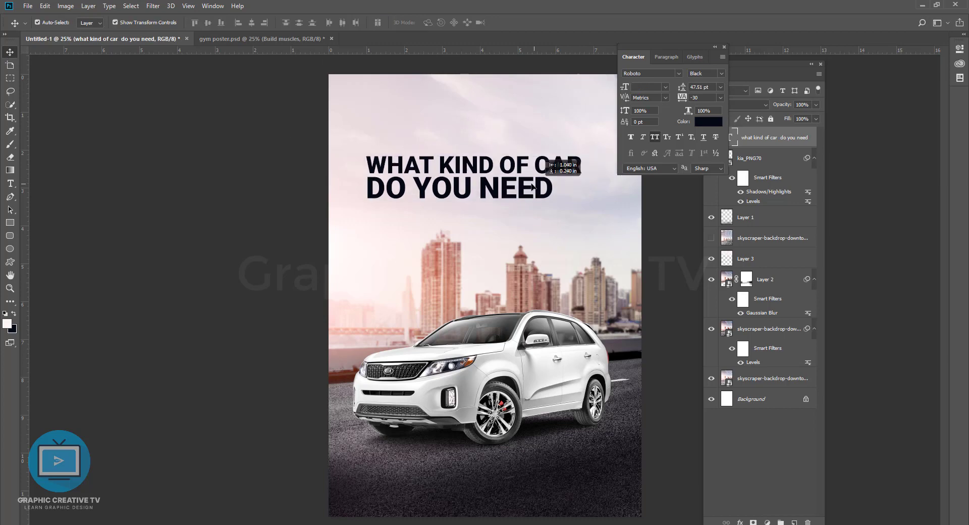
drag(510, 143, 475, 151)
drag(586, 164, 371, 164)
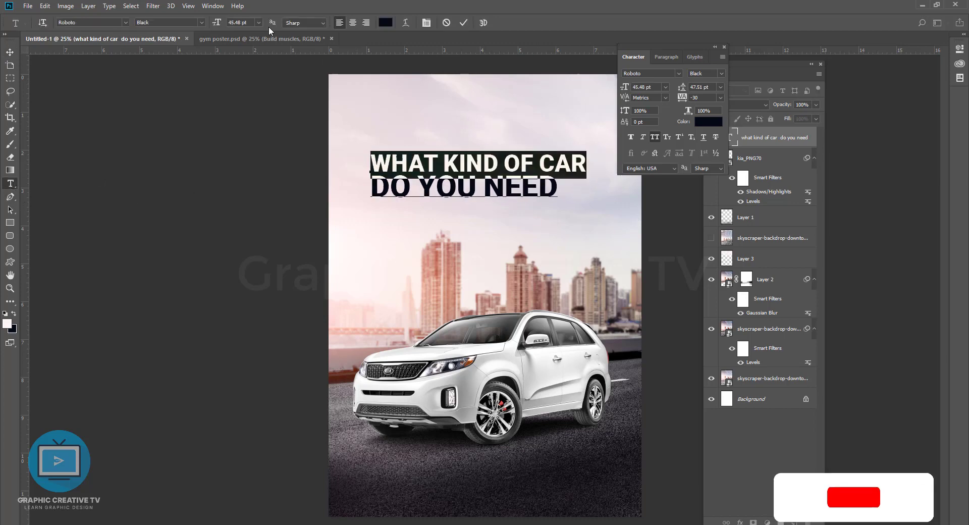
drag(233, 23, 216, 23)
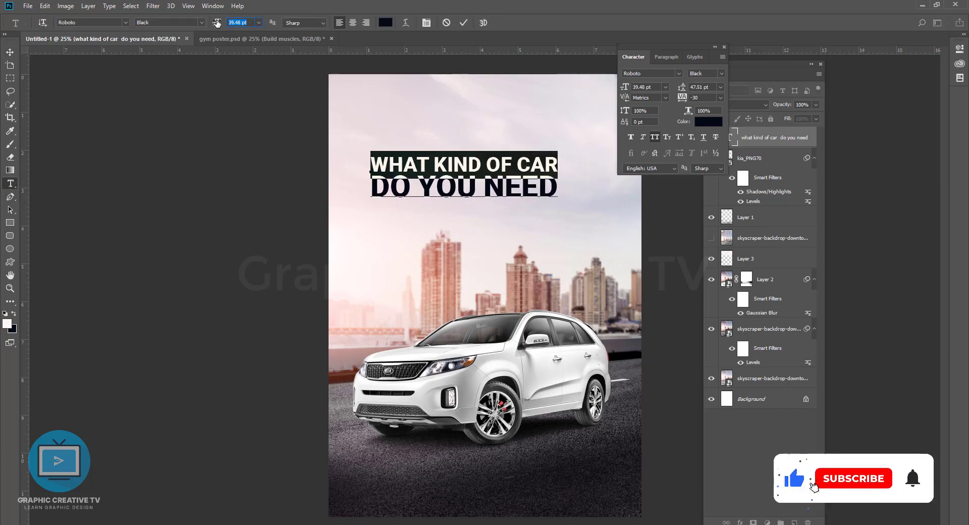
key(ctrl+Return)
key(v)
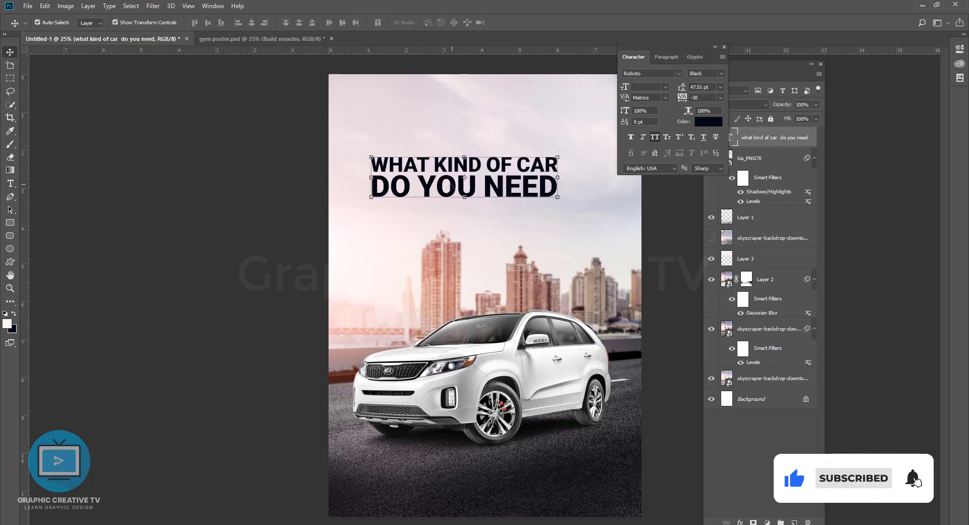
Step: Set the headline leading to 51 pt
click(702, 87)
text(51)
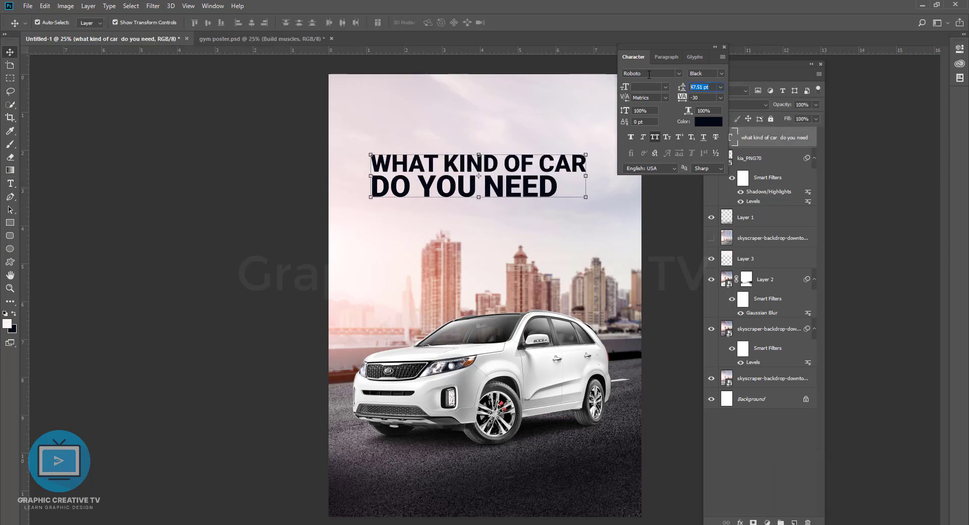
text(56)
key(Return)
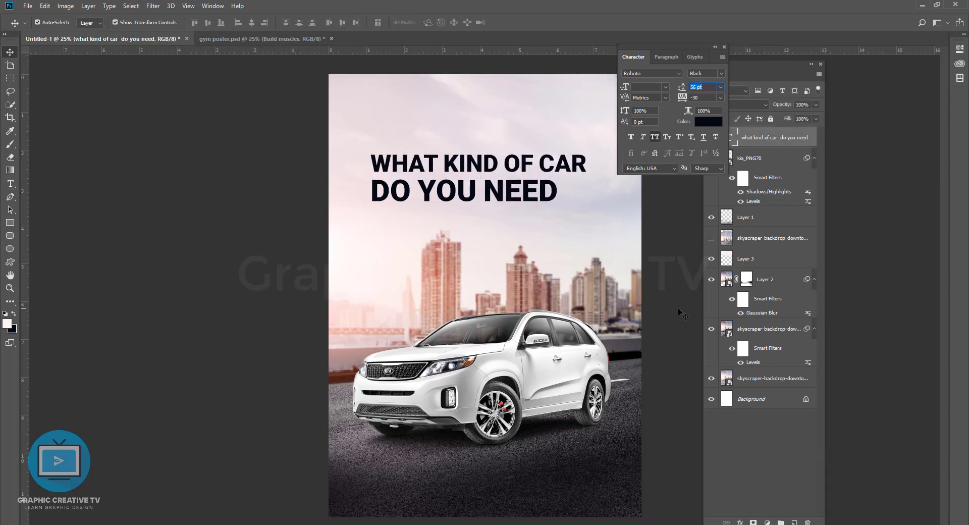
Step: Move the headline up and right and scale it slightly smaller
drag(525, 200, 539, 181)
drag(600, 182, 580, 178)
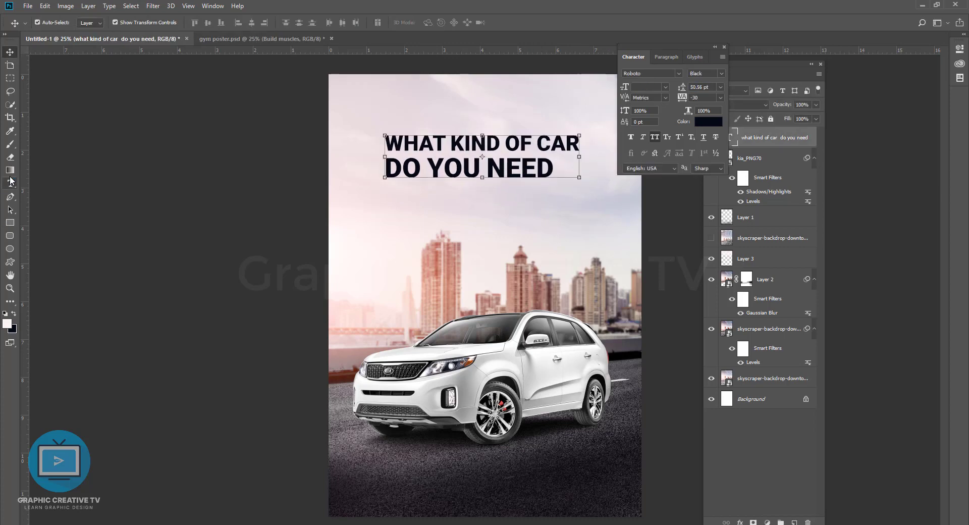
click(10, 183)
click(502, 144)
Step: Restore the headline to two lines, rejoining OF CAR with WHAT KIND
key(Return)
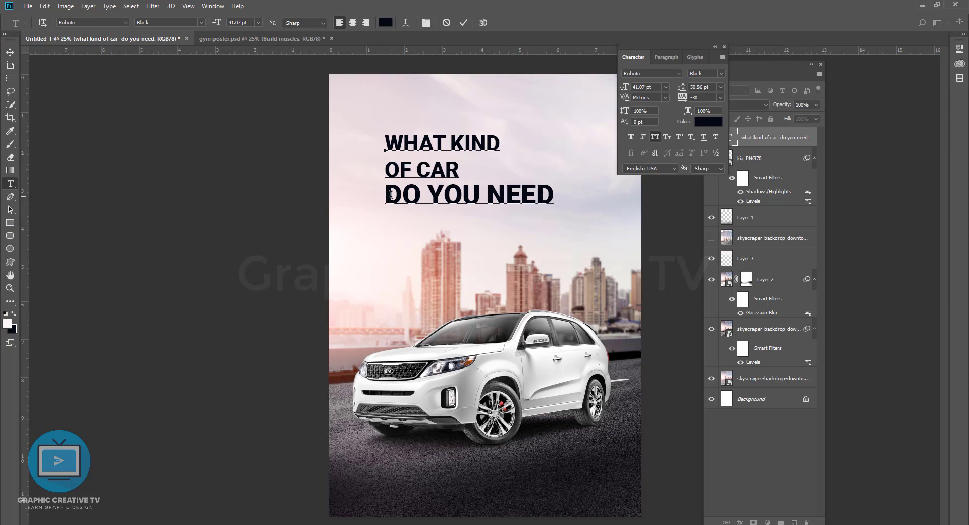
click(462, 178)
key(Delete)
Step: Colour the DO YOU NEED line bright orange-red #ec3b13
drag(374, 171, 554, 172)
click(708, 122)
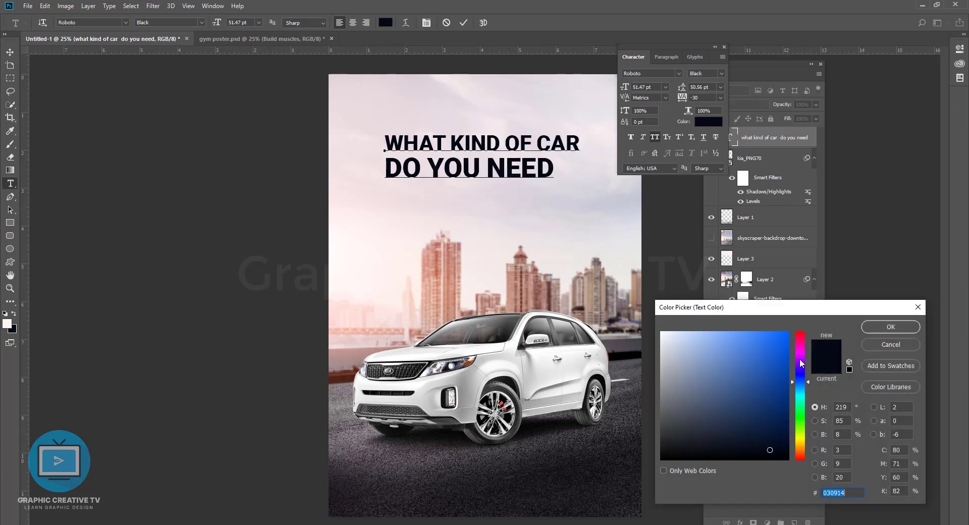
click(800, 457)
click(786, 347)
click(500, 262)
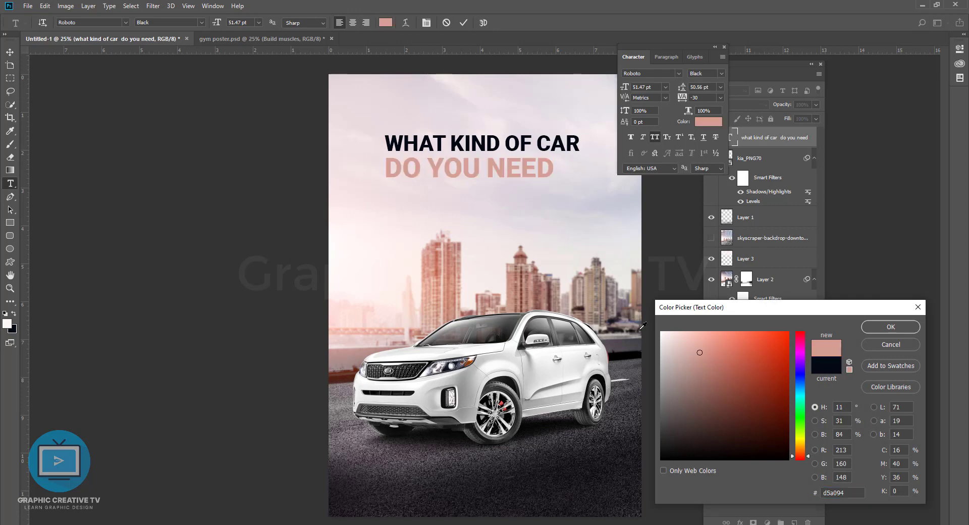
click(779, 340)
click(891, 326)
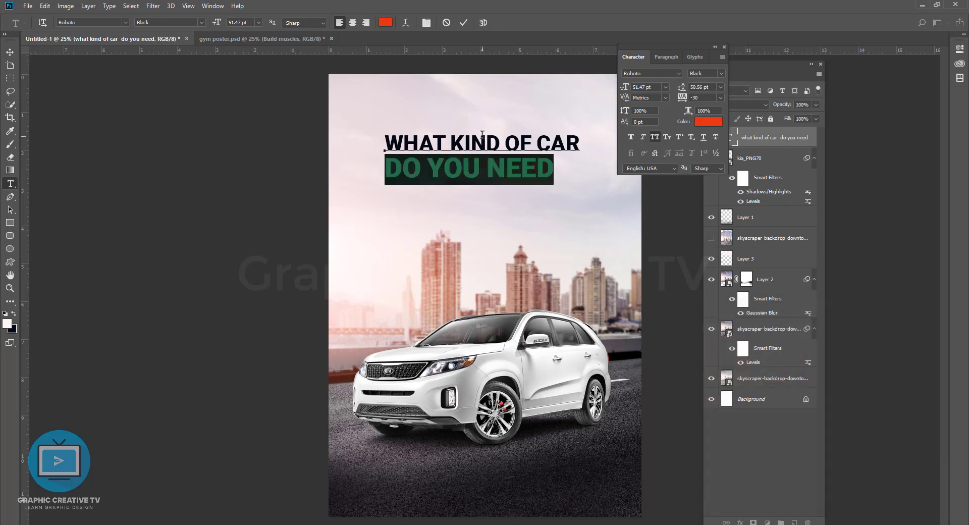
key(ctrl+a)
Step: Set the whole headline in Gilroy-ExtraBoldItalic
text(g)
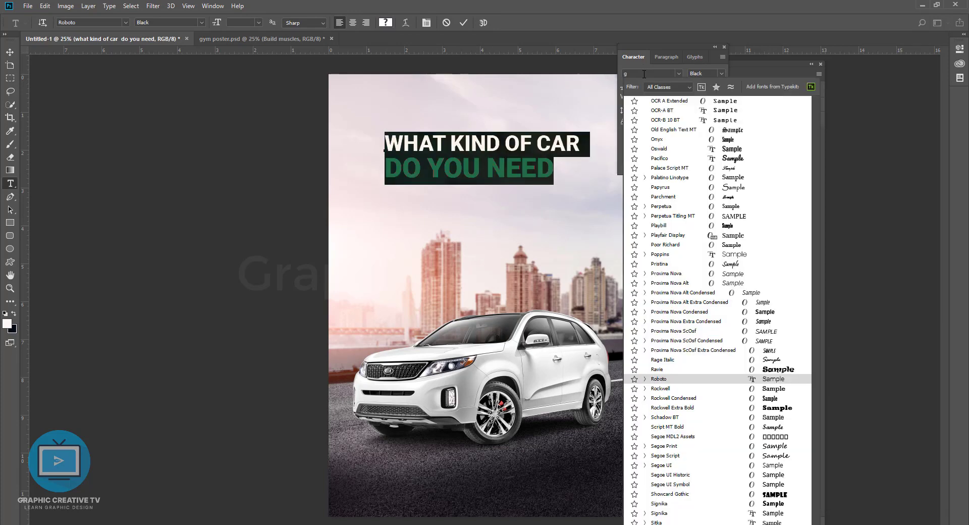
text(ilroy-ExtraBoldIt...)
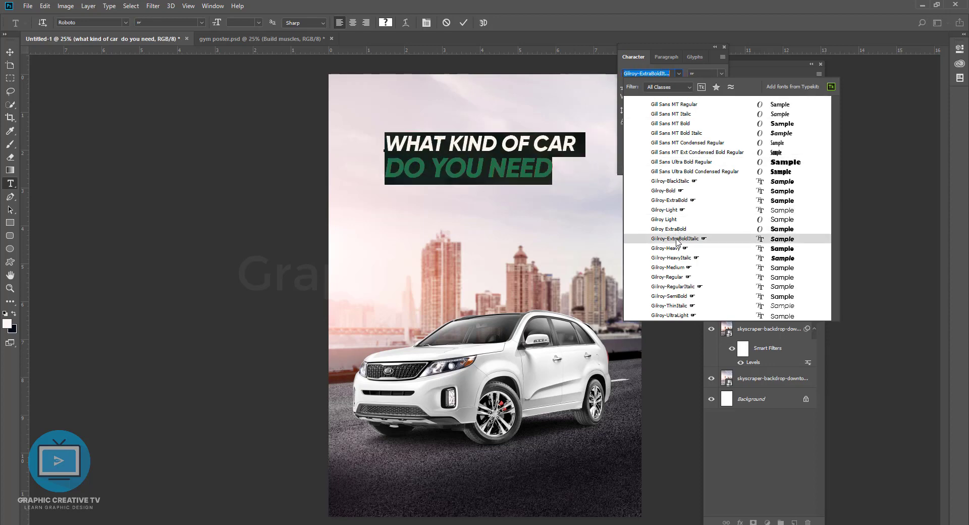
click(675, 239)
drag(554, 171, 387, 162)
drag(554, 169, 386, 166)
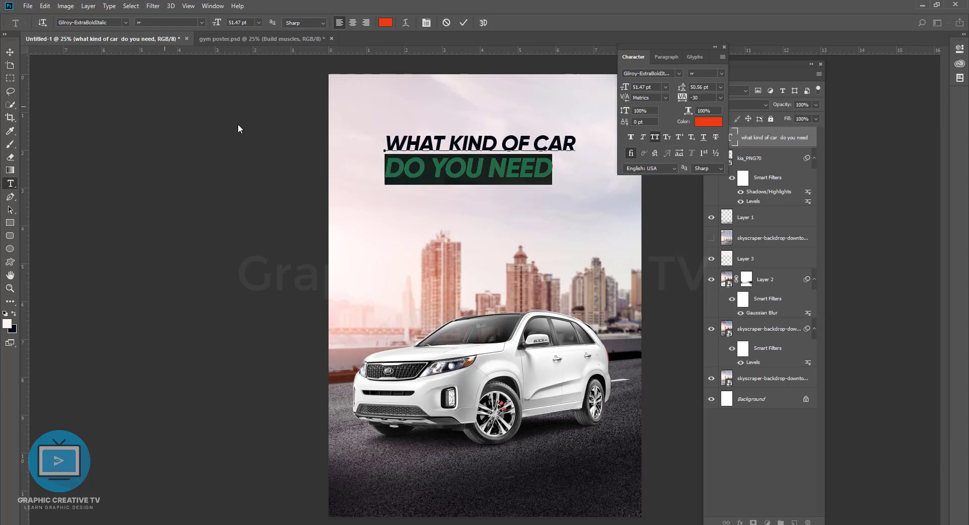
click(9, 52)
Step: Deepen the DO YOU NEED line to darker red #c23111
click(10, 184)
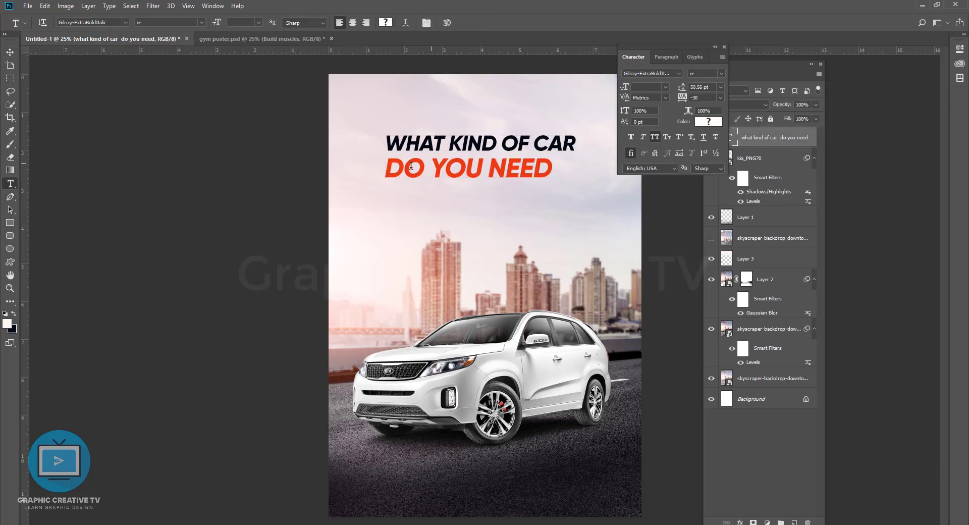
click(553, 169)
drag(554, 169, 386, 166)
click(385, 22)
click(779, 364)
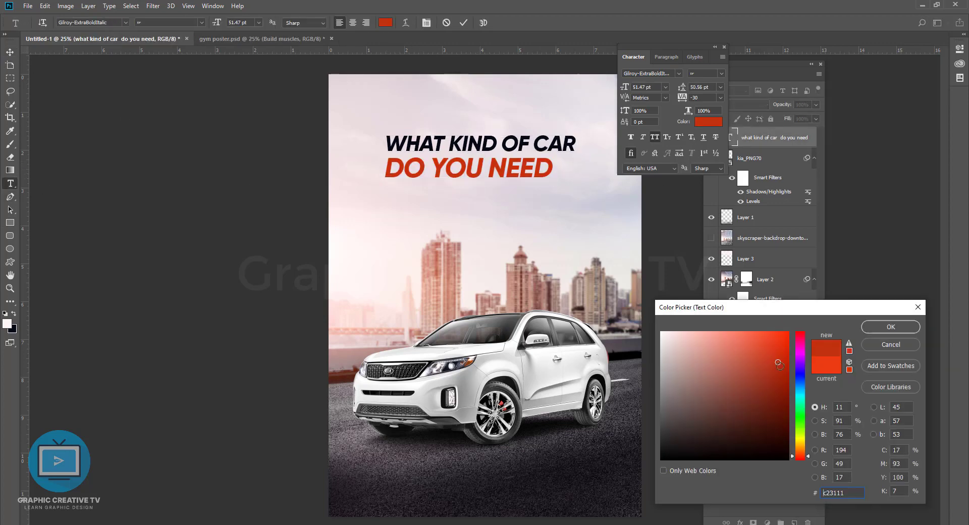
click(883, 327)
click(10, 51)
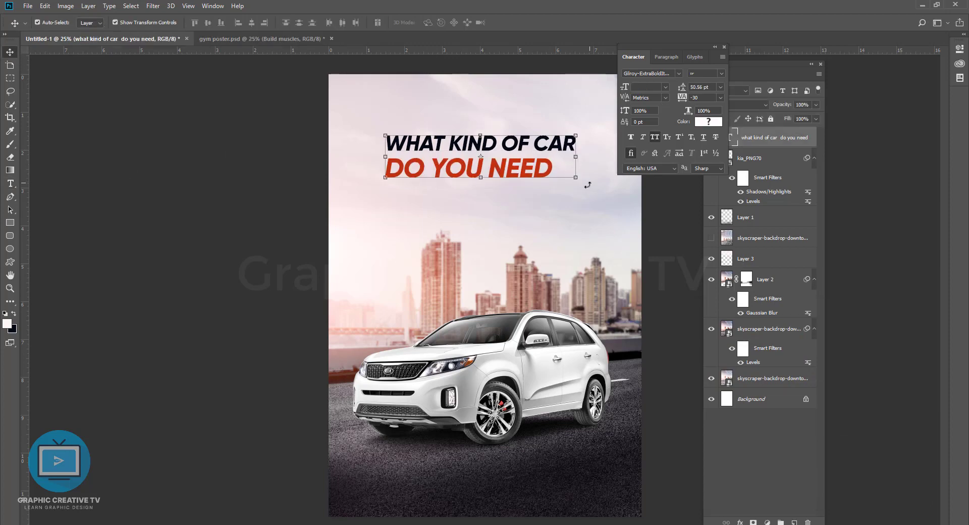
click(716, 260)
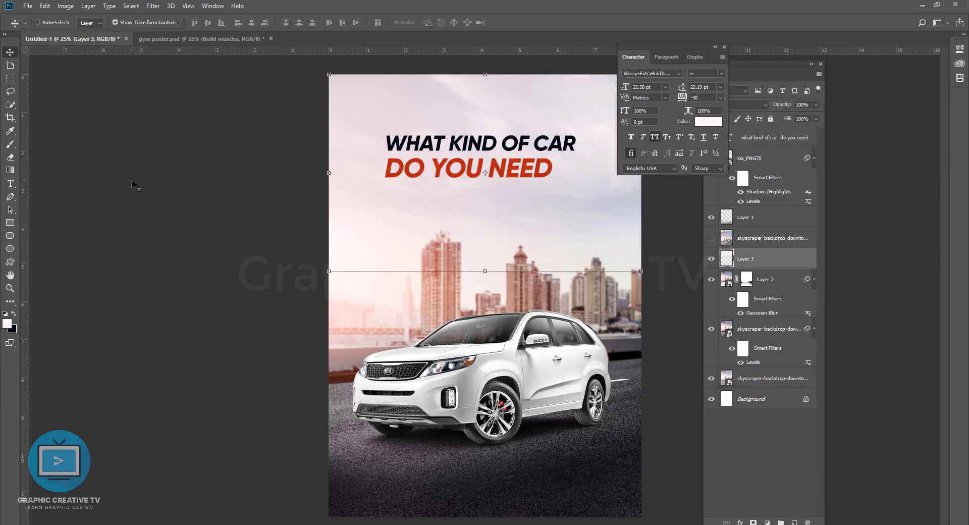
Step: Raise Layer 3's lightness to +71 with Hue/Saturation
key(ctrl+u)
drag(725, 186, 761, 186)
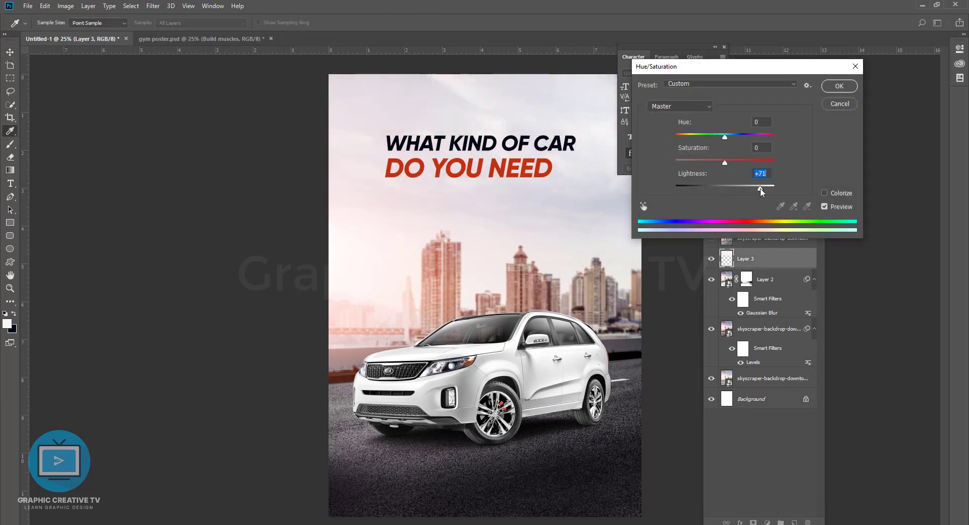
click(839, 86)
Step: Fix the headline lines to read WHAT KIND OF CAR over DO YOU NEED?
mouse_move(527, 169)
mouse_down()
mouse_move(544, 169)
mouse_move(483, 164)
mouse_up()
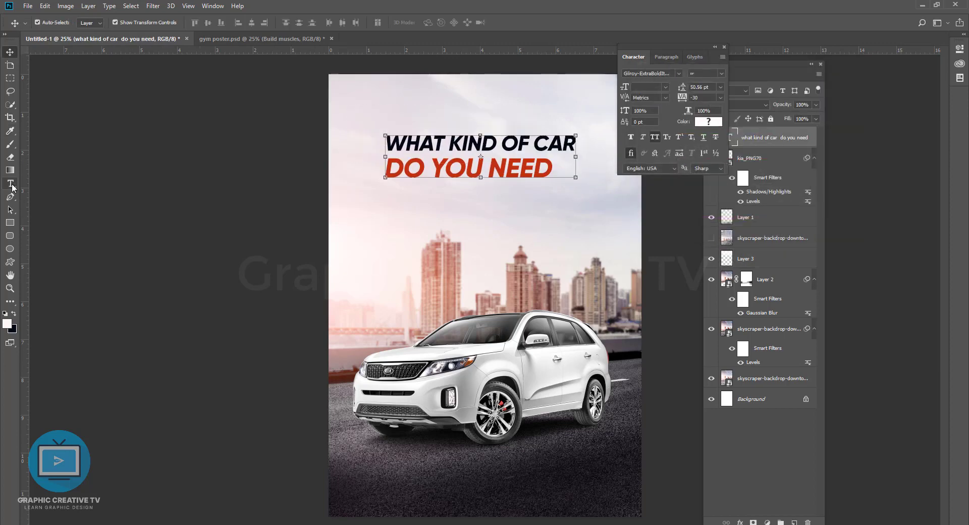
click(12, 184)
click(496, 144)
key(Return)
key(BackSpace)
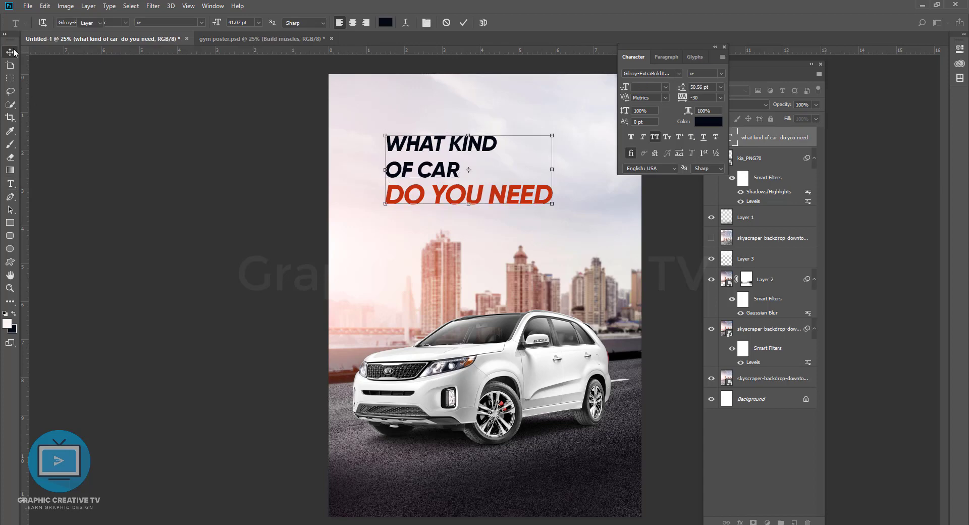
key(BackSpace)
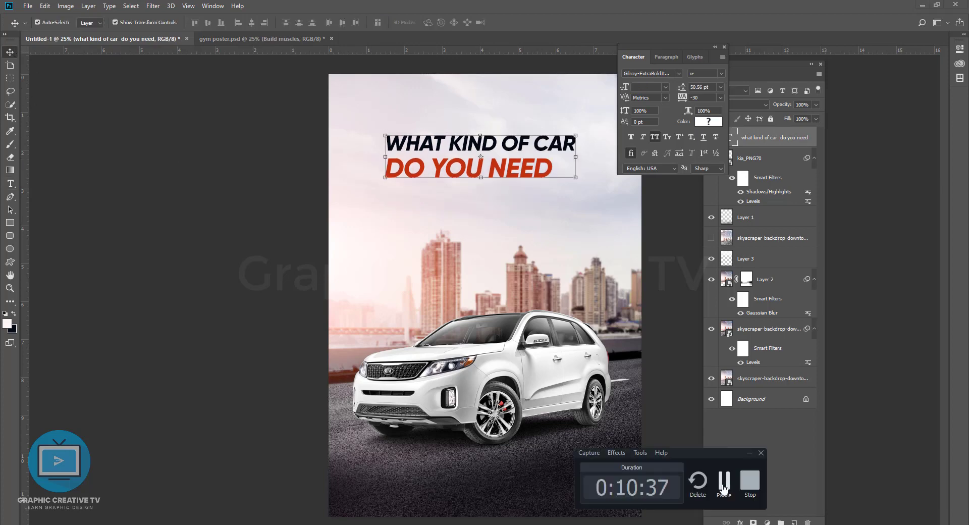
click(723, 485)
text(?)
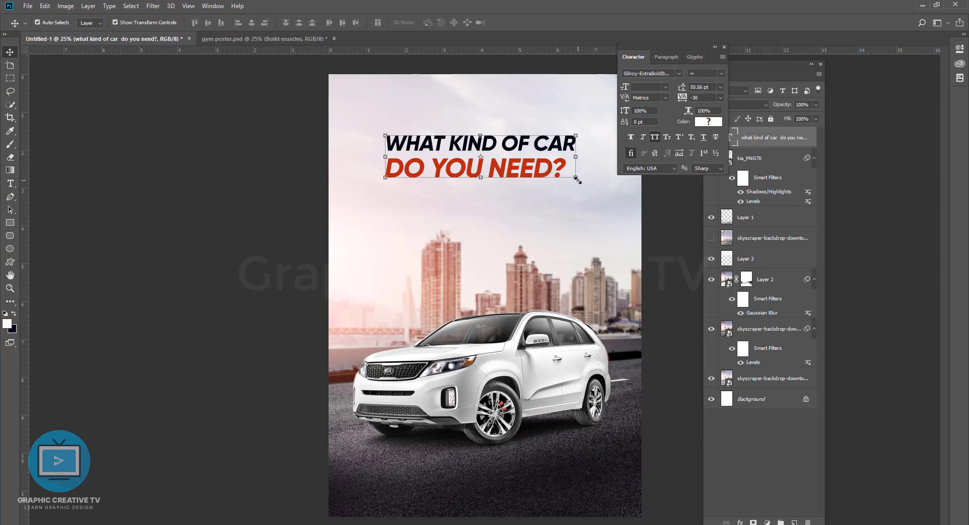
click(739, 523)
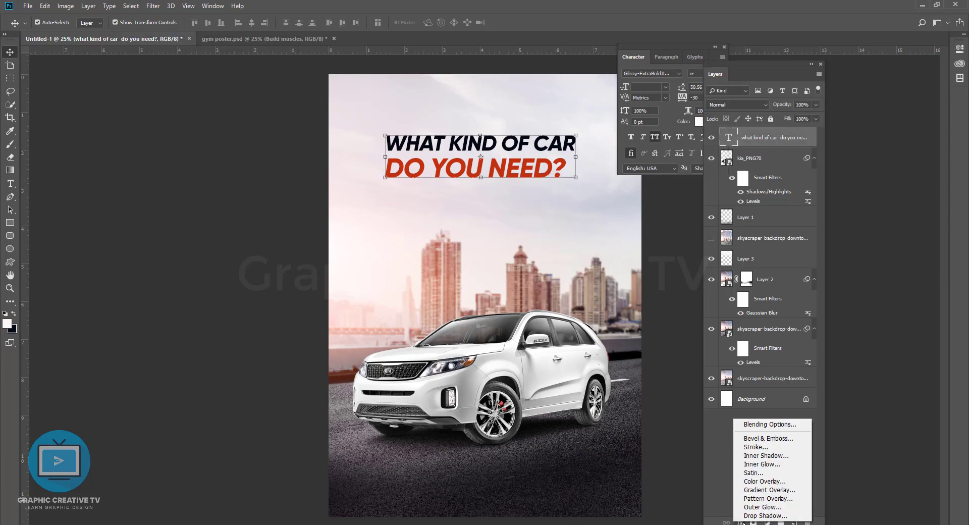
Step: Add an Outer Bevel Bevel & Emboss with depth 563 and soften 2 to the headline
click(763, 439)
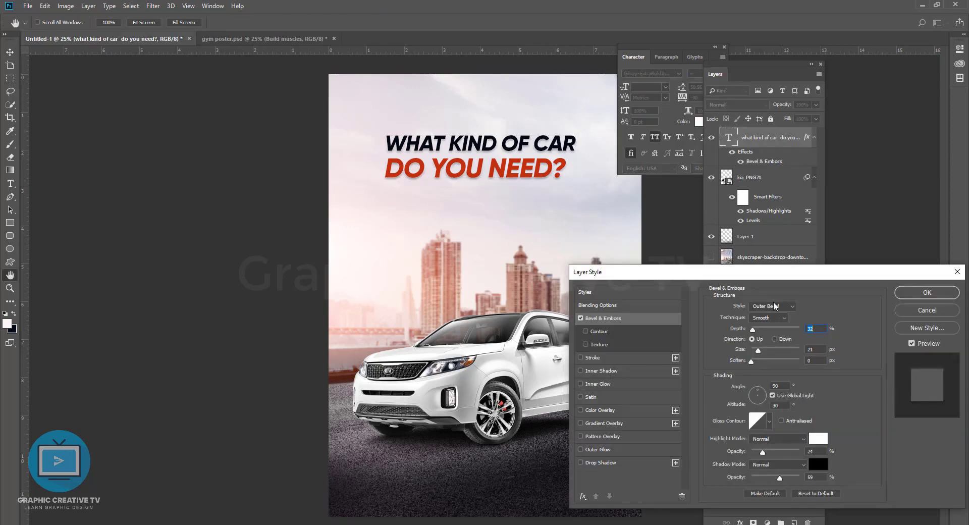
click(775, 306)
click(770, 333)
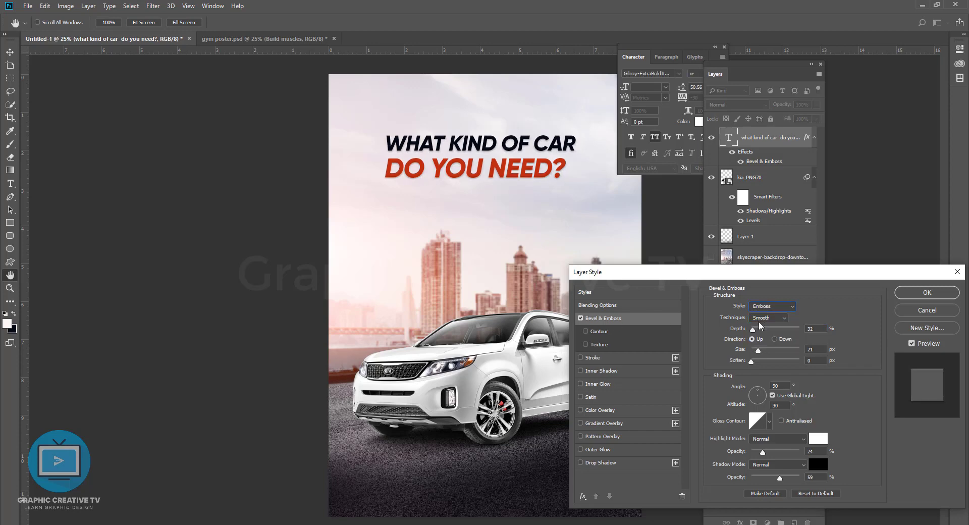
drag(759, 329, 756, 350)
click(770, 306)
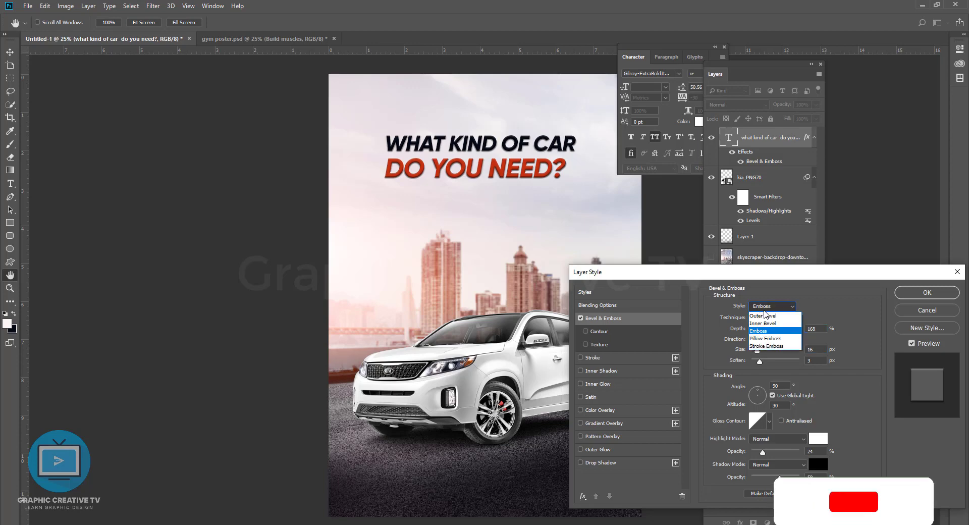
click(765, 316)
click(764, 314)
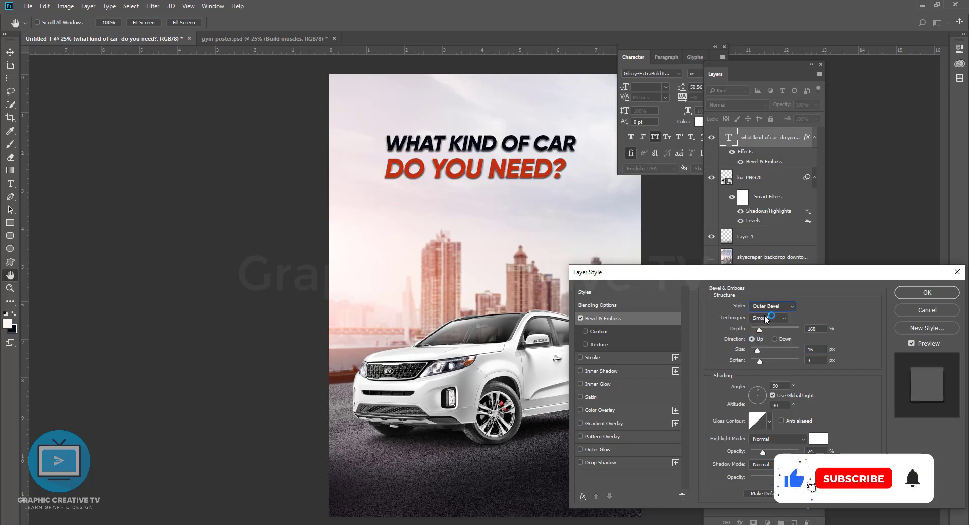
drag(761, 329, 778, 329)
drag(760, 360, 758, 362)
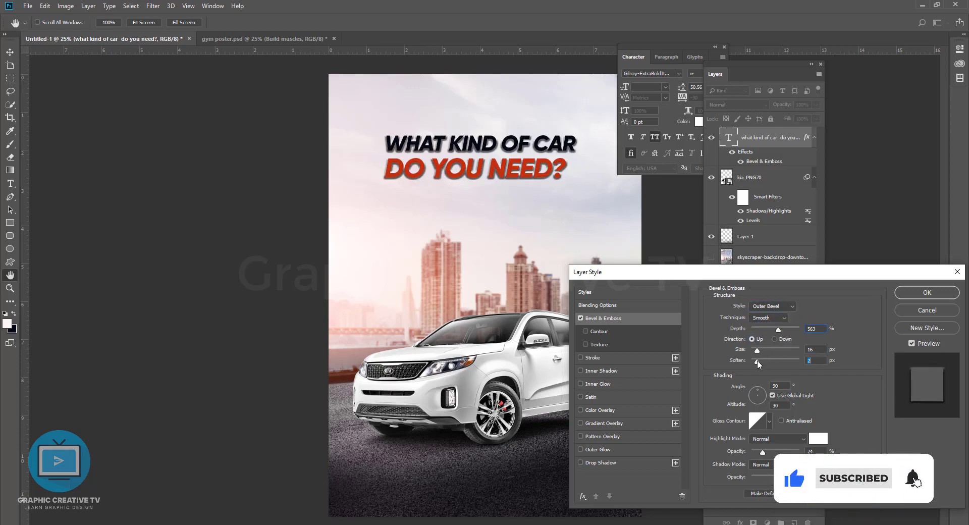
click(927, 292)
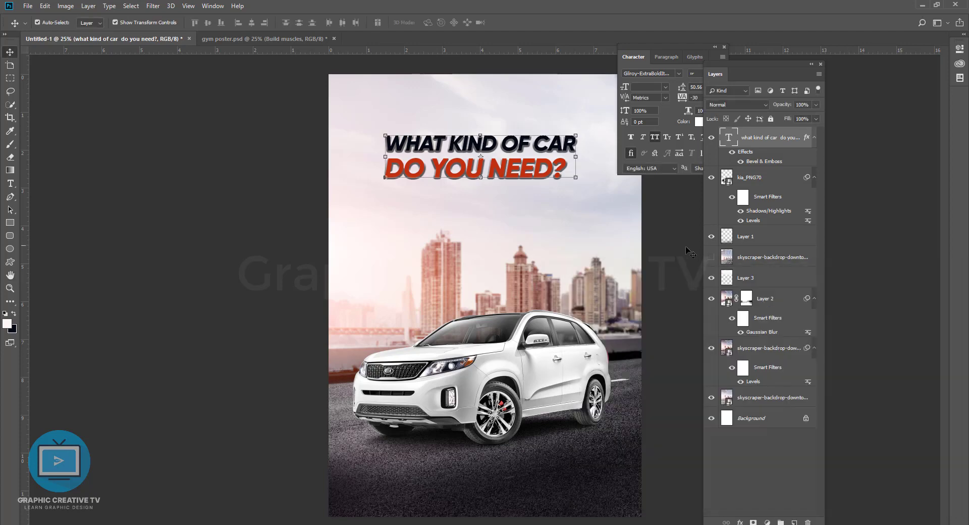
Step: Hide the bevel effect and nudge the headline slightly right
click(741, 161)
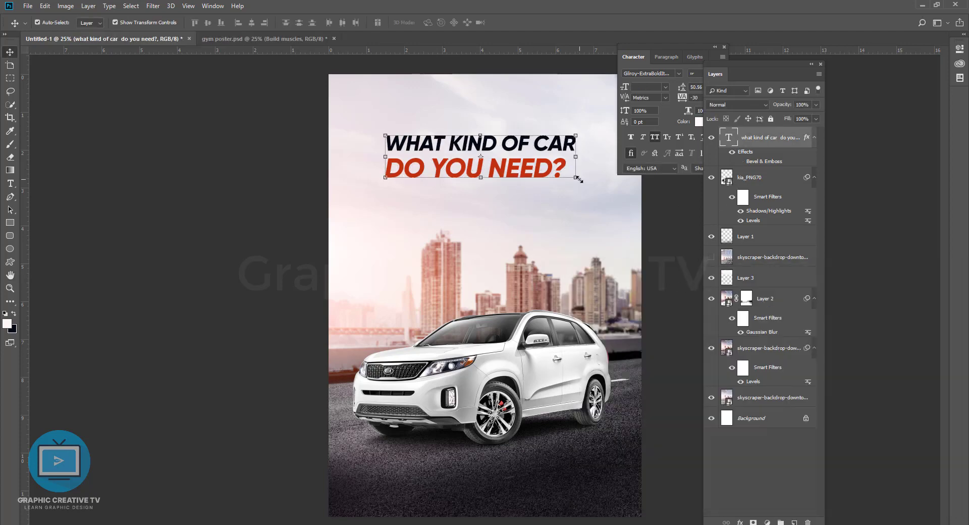
key(shift+Right)
key(shift+Right)
key(shift+Right)
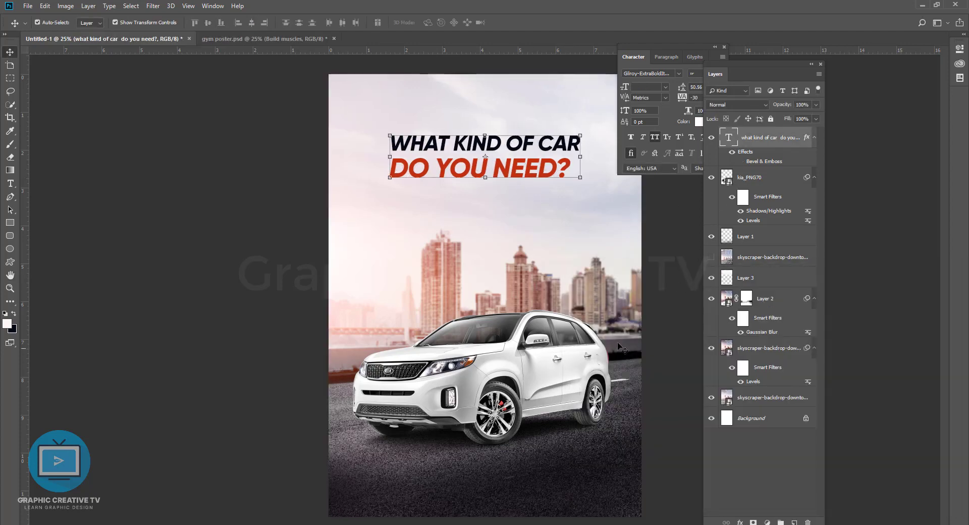
shift+click(507, 170)
shift+click(503, 172)
Step: Copy a road area to Layer 4, bring it to the top, and place it over the headline
click(749, 349)
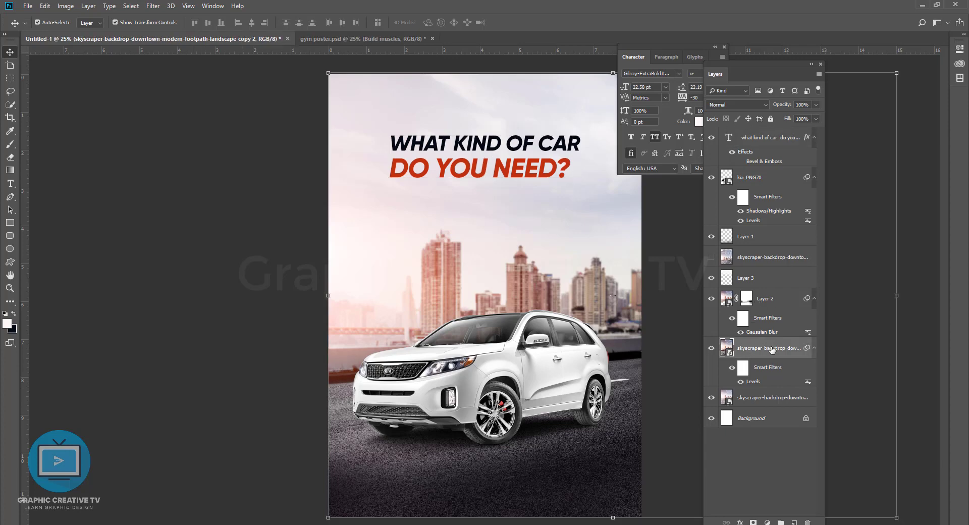
click(10, 78)
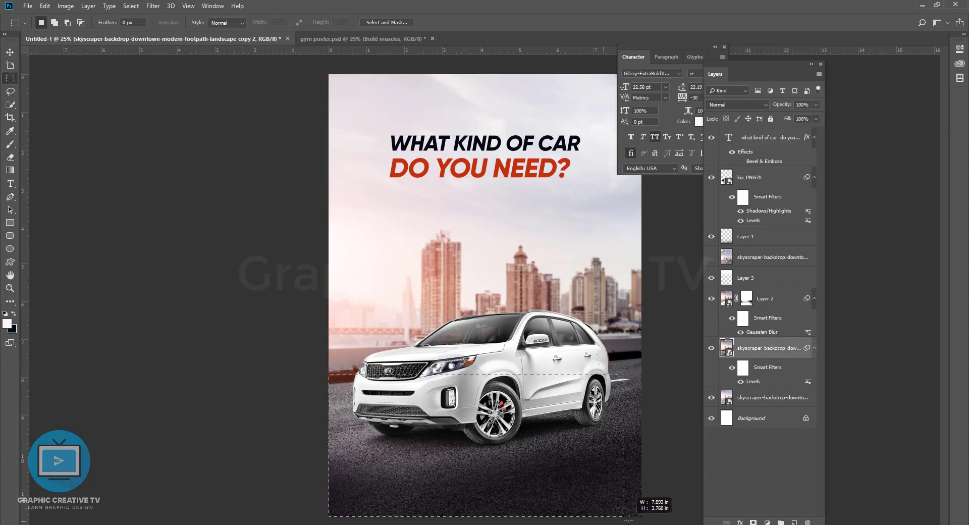
click(794, 522)
click(9, 52)
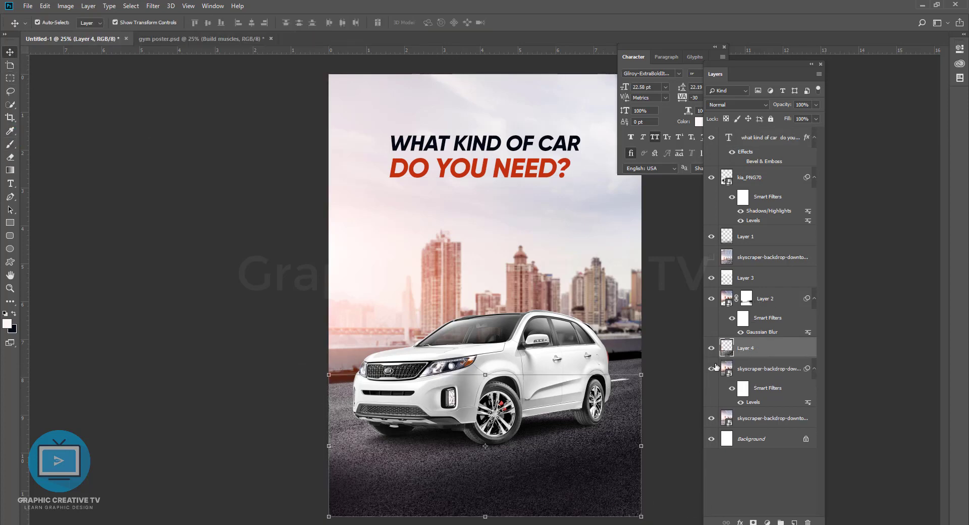
drag(610, 207, 621, 303)
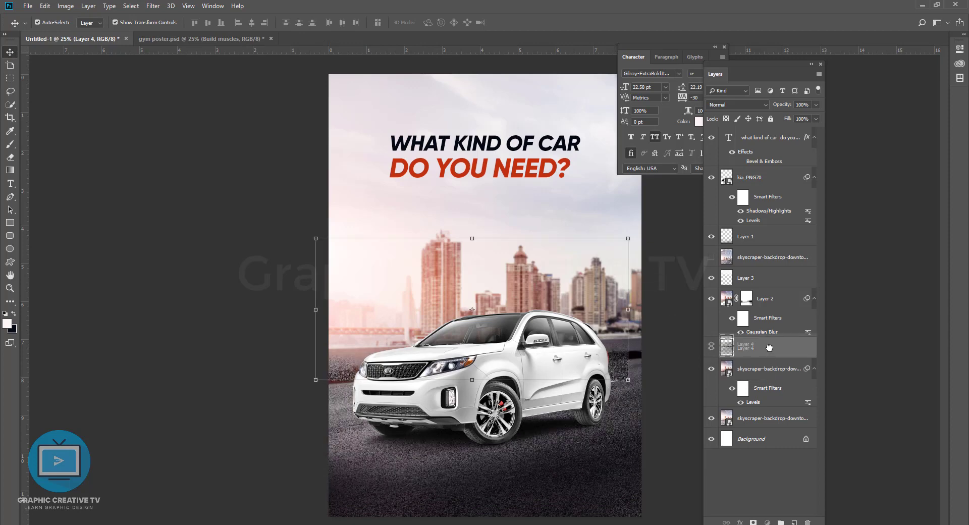
key(ctrl+bracketright)
key(ctrl+bracketright)
key(ctrl+bracketright)
mouse_move(621, 303)
mouse_down()
mouse_move(570, 171)
mouse_move(578, 168)
mouse_up()
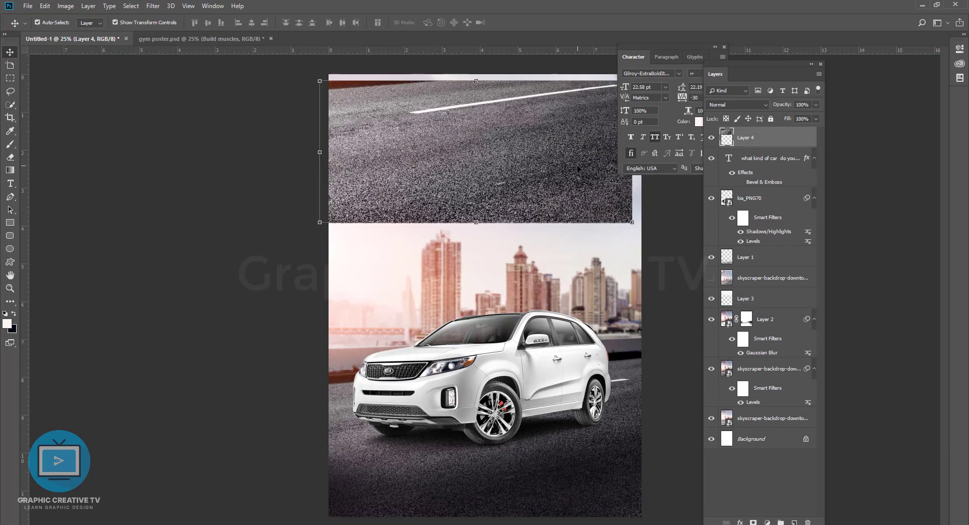
Step: Clip the road texture to the headline and brush black on its mask to reveal lettering
right_click(768, 150)
click(798, 311)
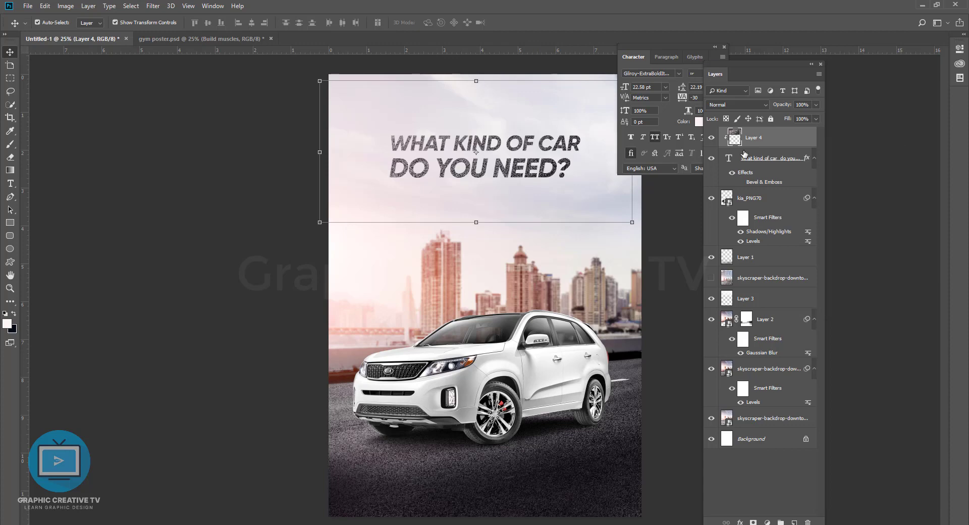
click(753, 522)
key(b)
key(x)
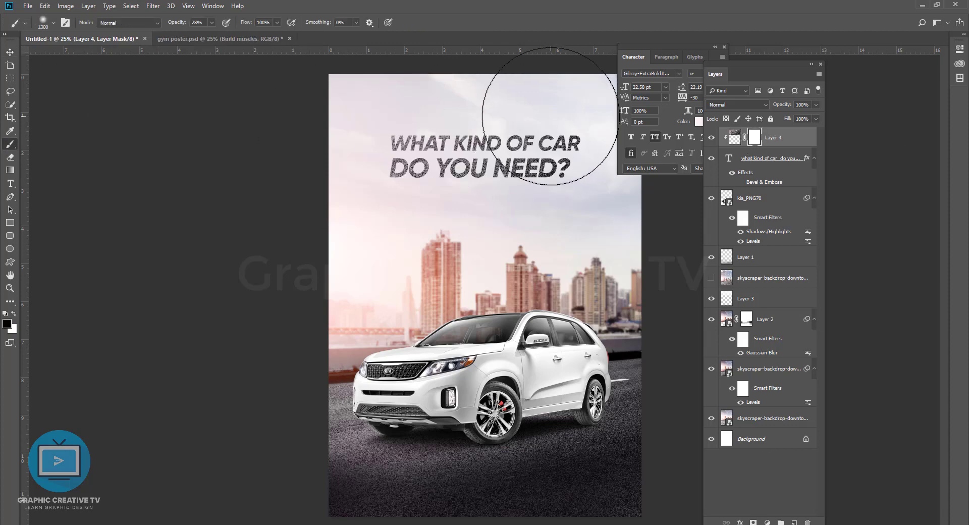
key(bracketleft)
key(bracketleft)
drag(574, 121, 541, 170)
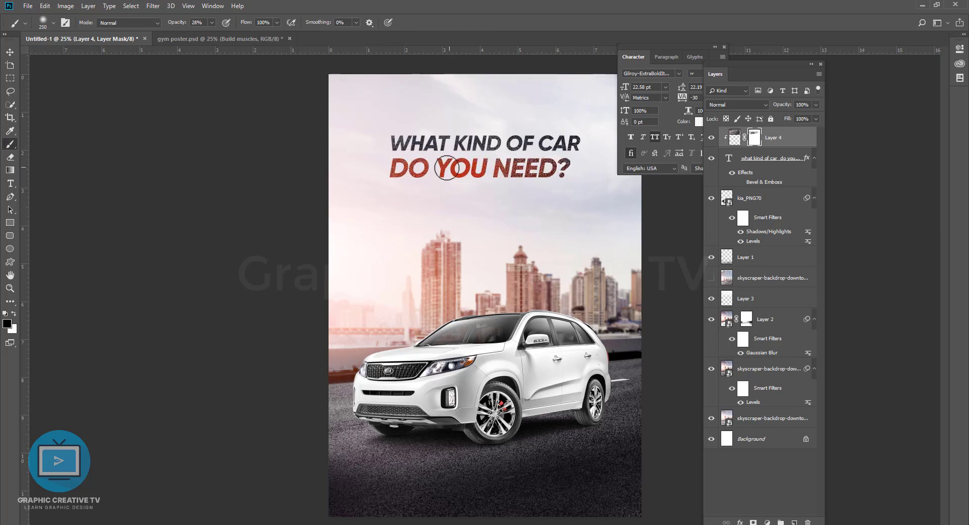
key(v)
key(x)
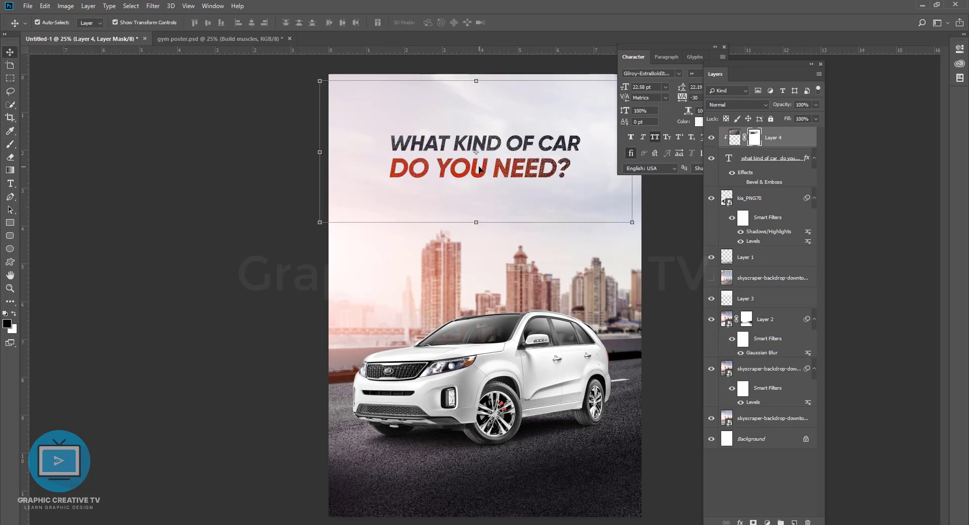
key(alt+bracketleft)
Step: Set the DO YOU NEED? line in Gilroy-HeavyItalic
key(t)
drag(571, 169, 390, 169)
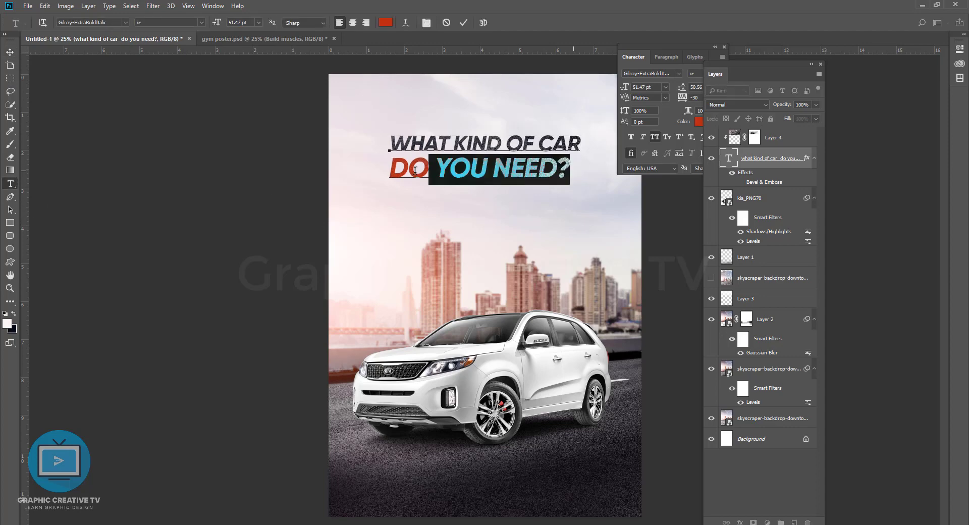
click(679, 73)
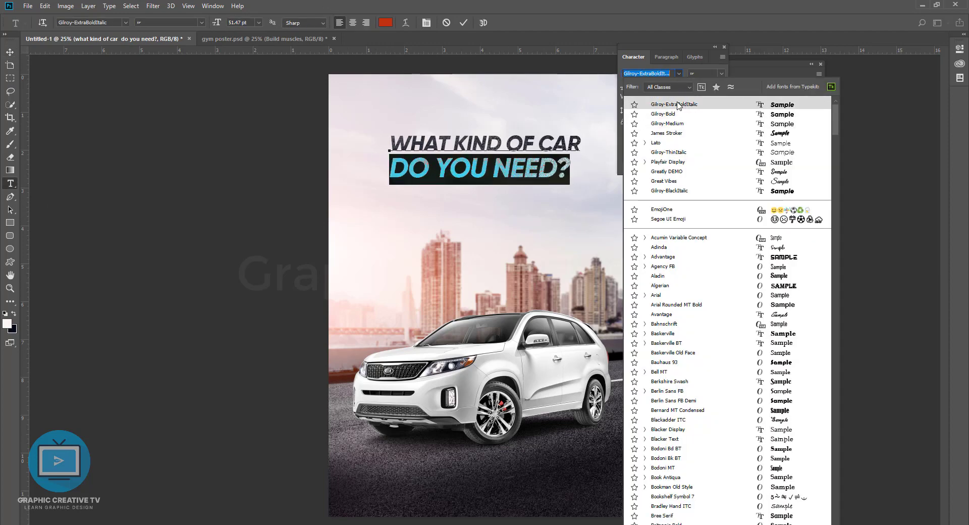
click(674, 104)
text(gi)
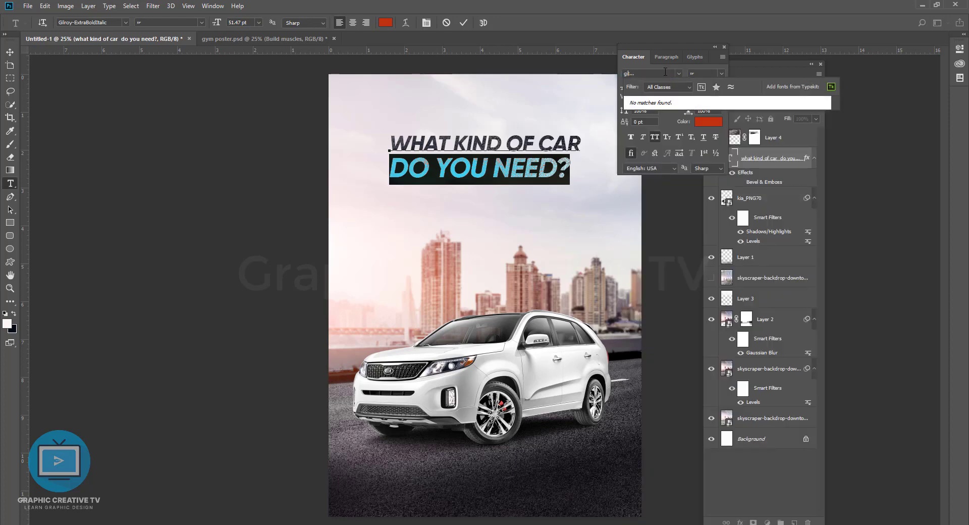
key(BackSpace)
key(BackSpace)
key(BackSpace)
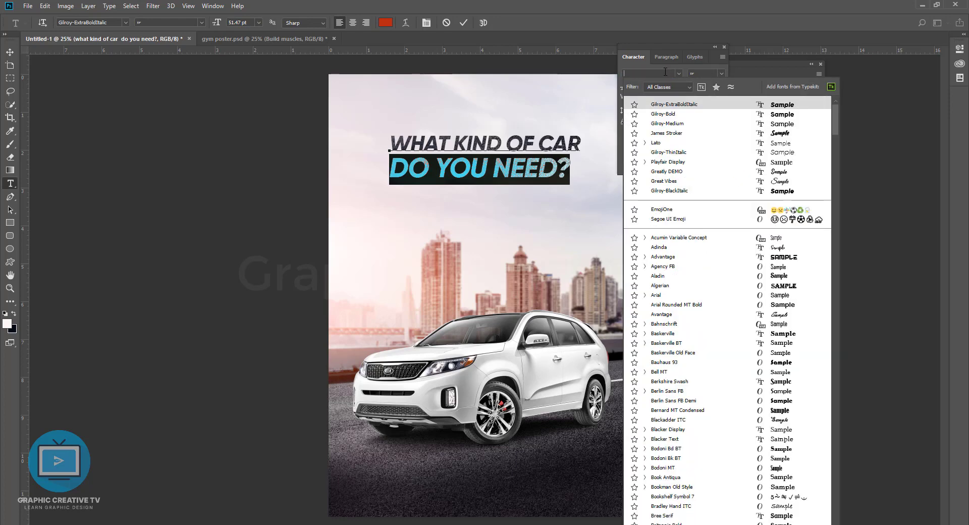
text(gil)
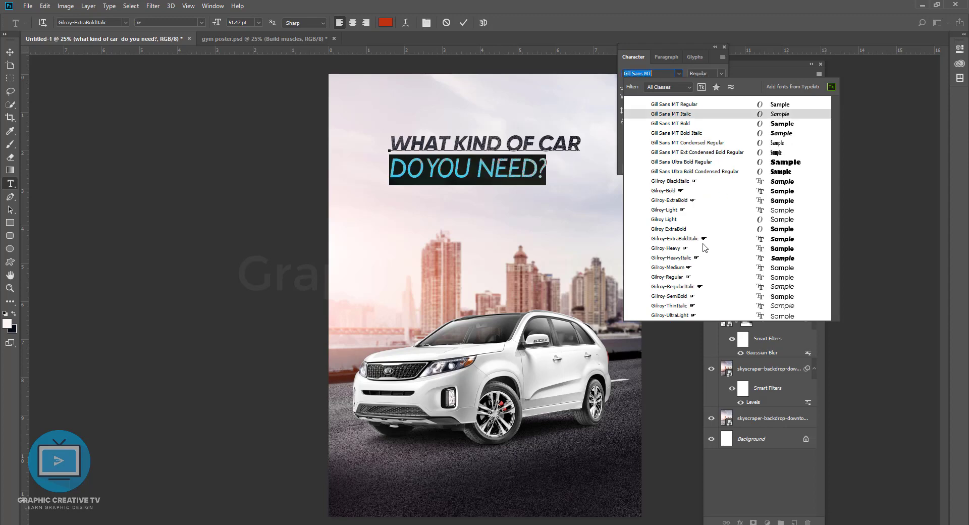
click(697, 259)
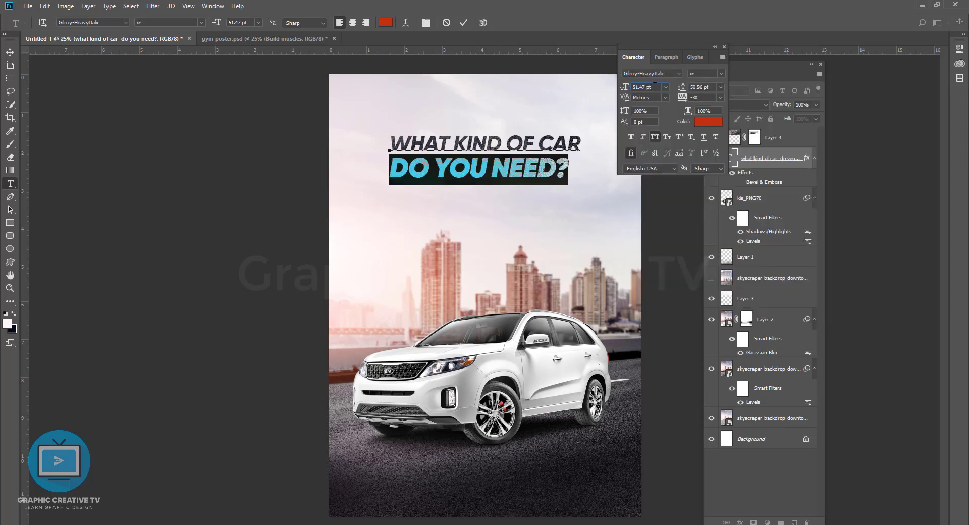
Step: Size the DO YOU NEED? line to 55 pt and commit the edit
text(55)
key(Return)
click(530, 179)
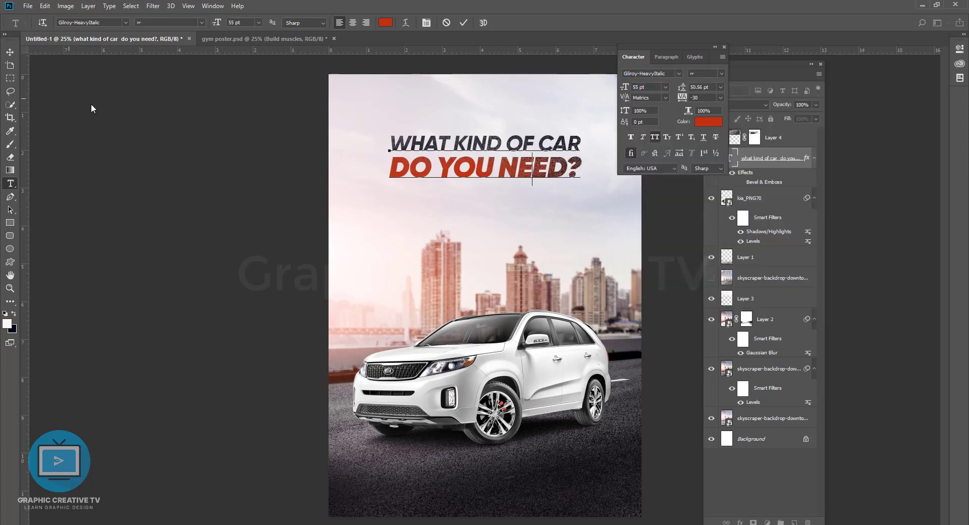
key(ctrl+Return)
key(v)
click(543, 183)
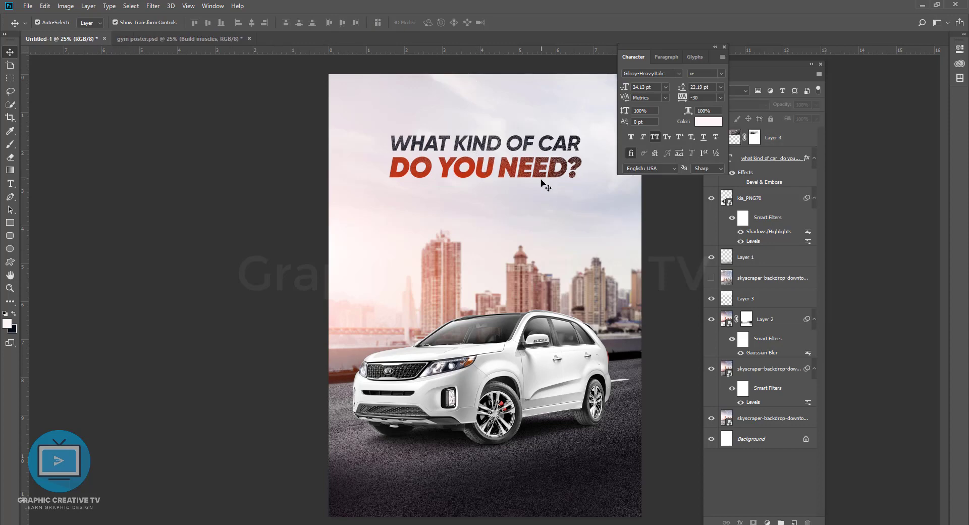
Step: Set the headline drop shadow to 100% opacity, 7 px distance, 2 px size, then nudge it right
click(760, 170)
click(740, 522)
click(745, 515)
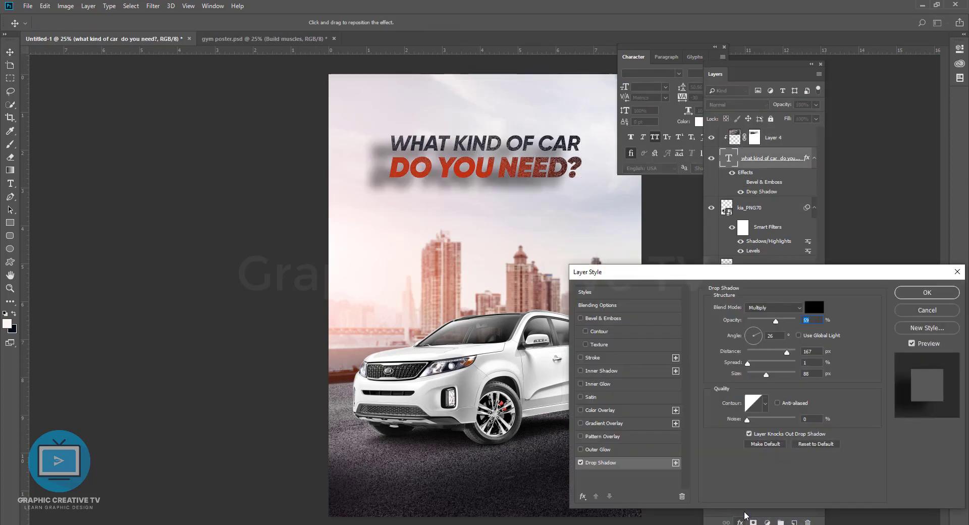
mouse_move(787, 352)
mouse_down()
mouse_move(749, 351)
mouse_move(748, 373)
mouse_up()
drag(776, 320, 796, 321)
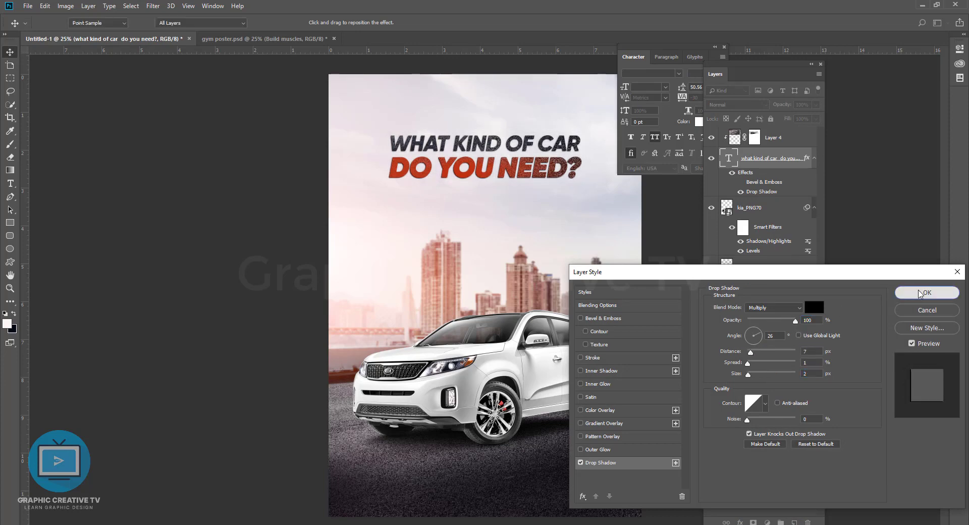
click(927, 292)
click(775, 147)
drag(642, 251, 648, 252)
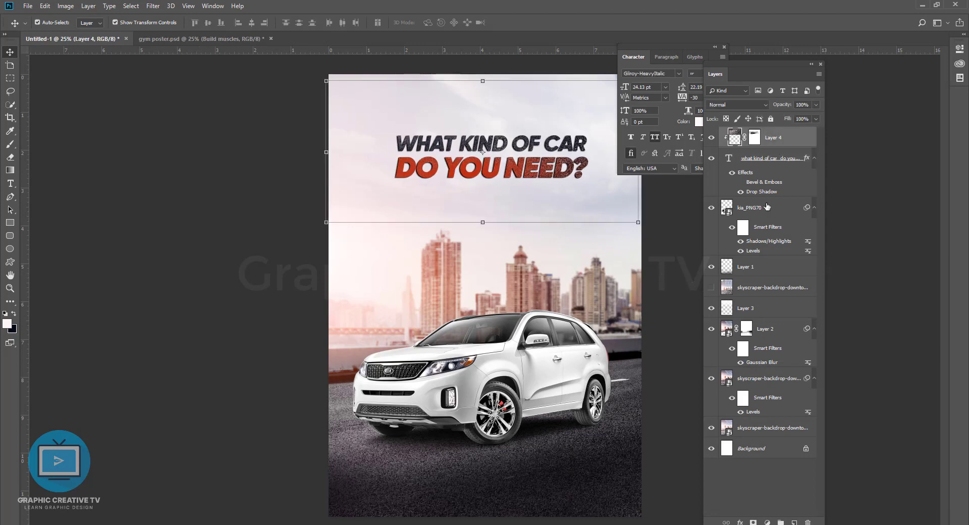
Step: On Layer 3, erase back to history over the washed-out top-left sky above the headline
click(745, 308)
key(b)
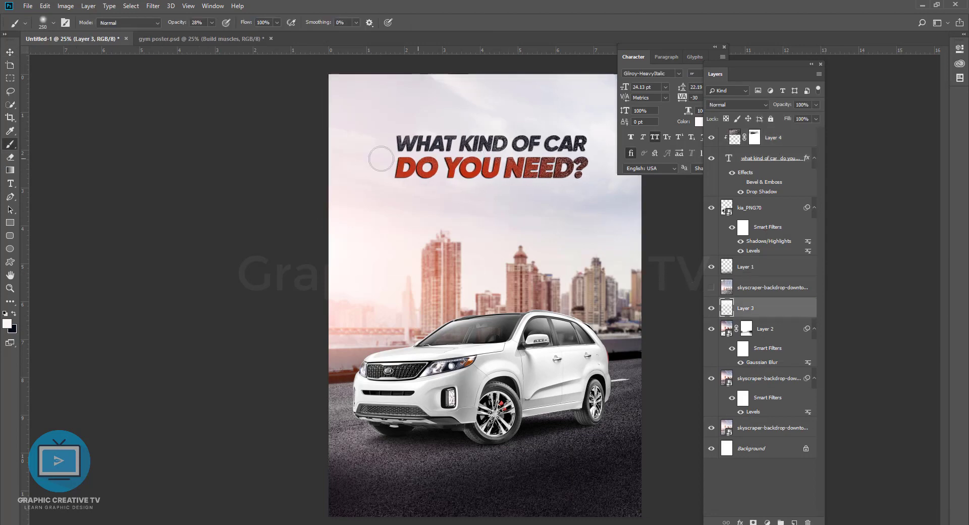
key(bracketright)
key(bracketright)
key(bracketright)
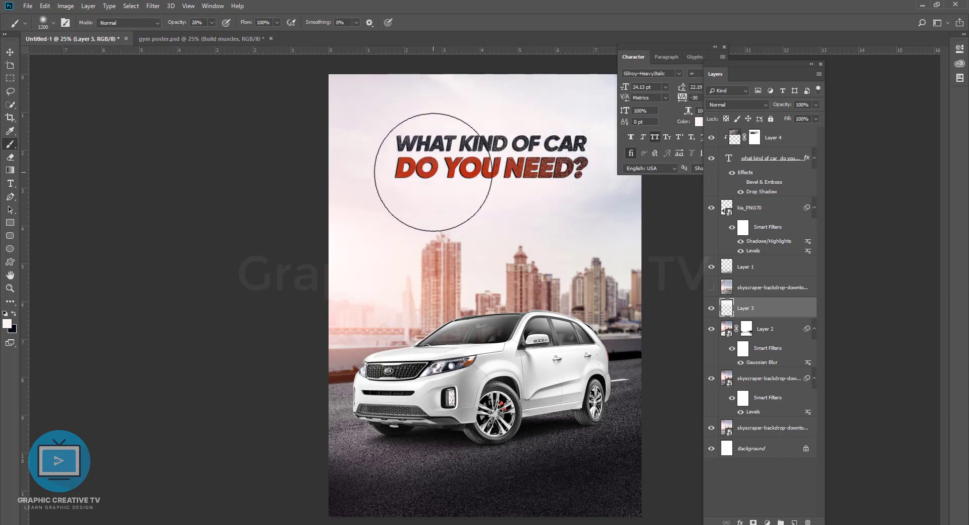
key(e)
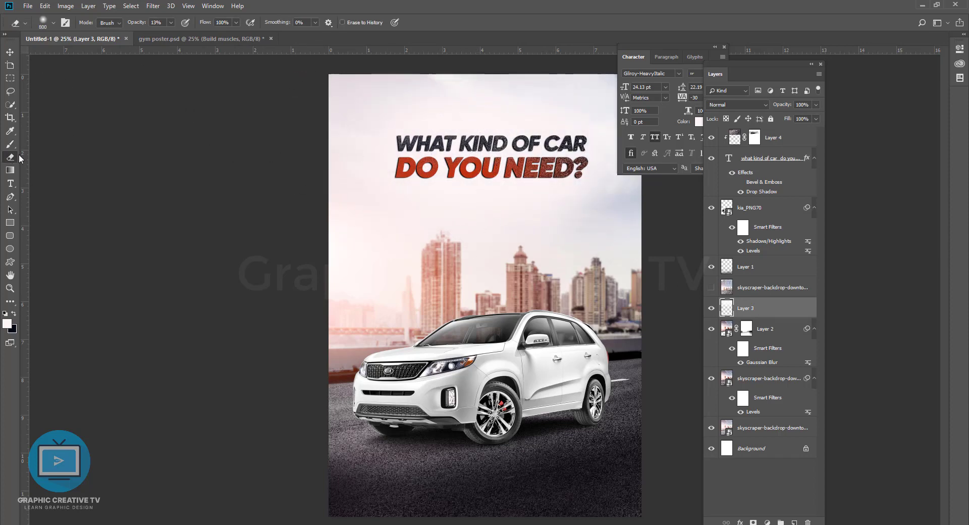
mouse_move(414, 95)
mouse_down()
mouse_move(378, 87)
mouse_move(349, 194)
mouse_up()
drag(453, 128, 576, 114)
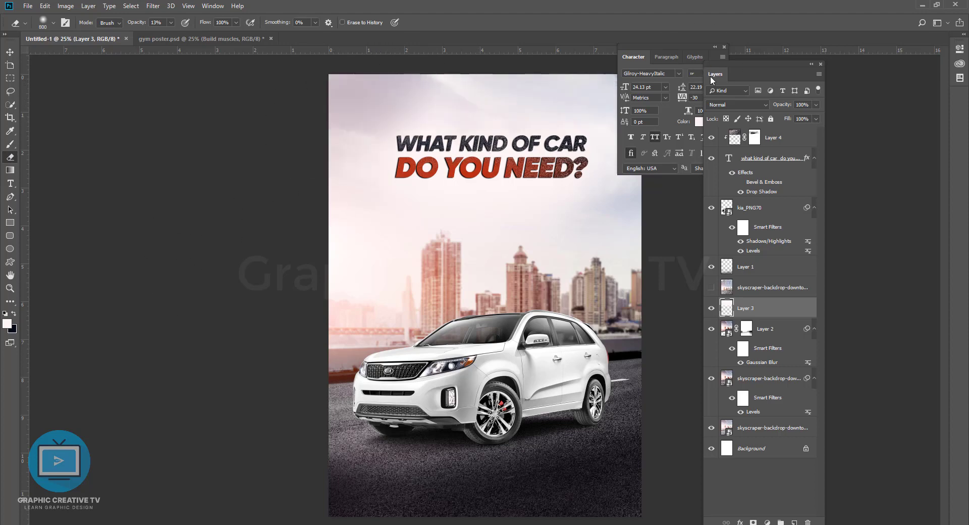
Step: Enlarge the eraser and fade the top sky strip and right-side buildings back in
drag(711, 74, 784, 75)
drag(671, 47, 757, 111)
key(bracketright)
key(bracketright)
key(bracketright)
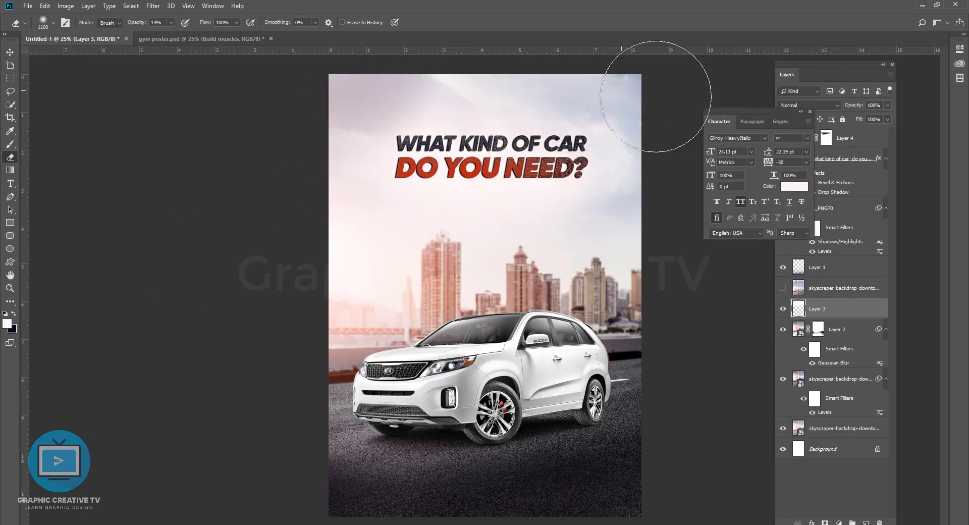
drag(656, 96, 357, 97)
drag(628, 216, 595, 268)
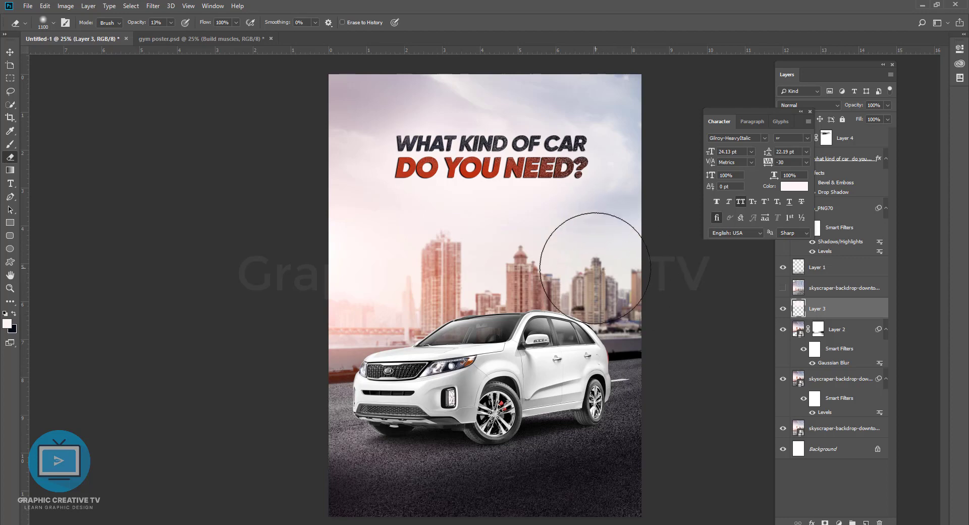
Step: Lower Layer 2's Gaussian Blur smart filter radius to 1.7 px
key(v)
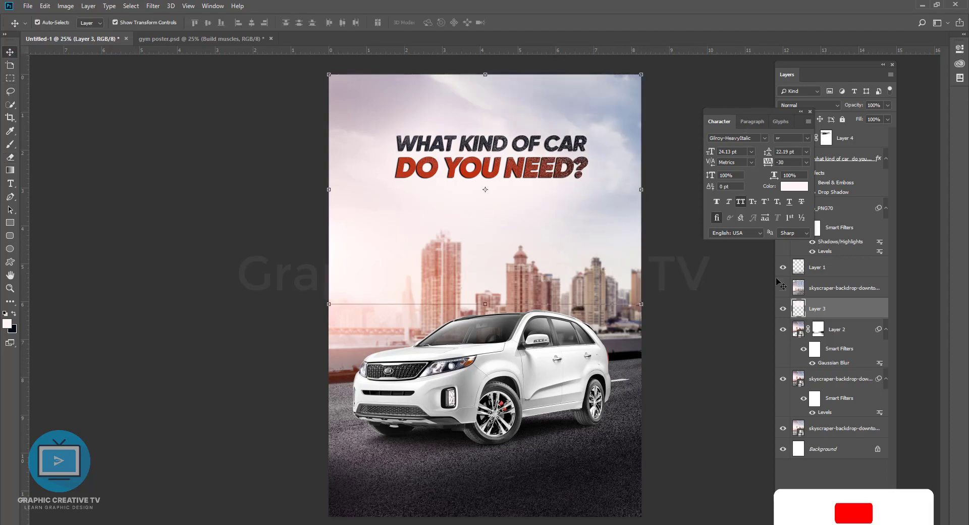
click(783, 288)
double_click(833, 363)
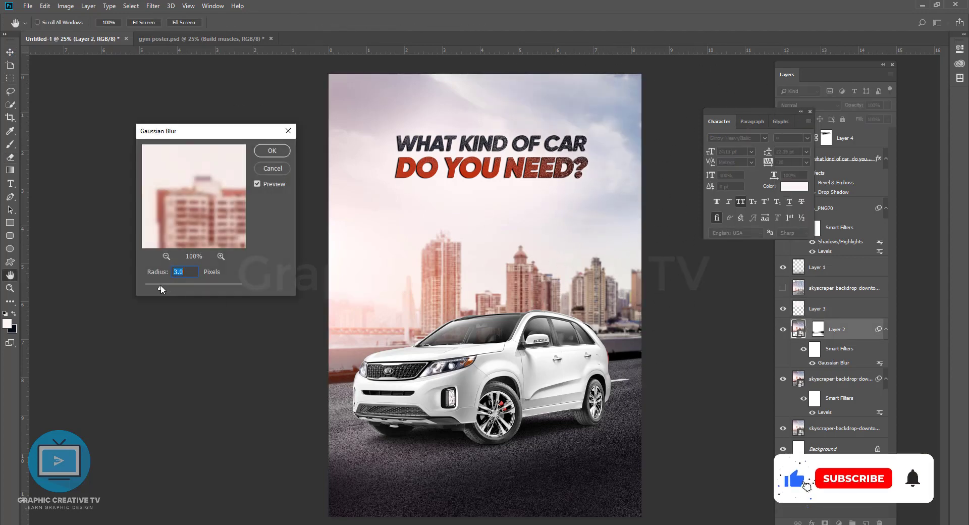
drag(166, 288, 154, 288)
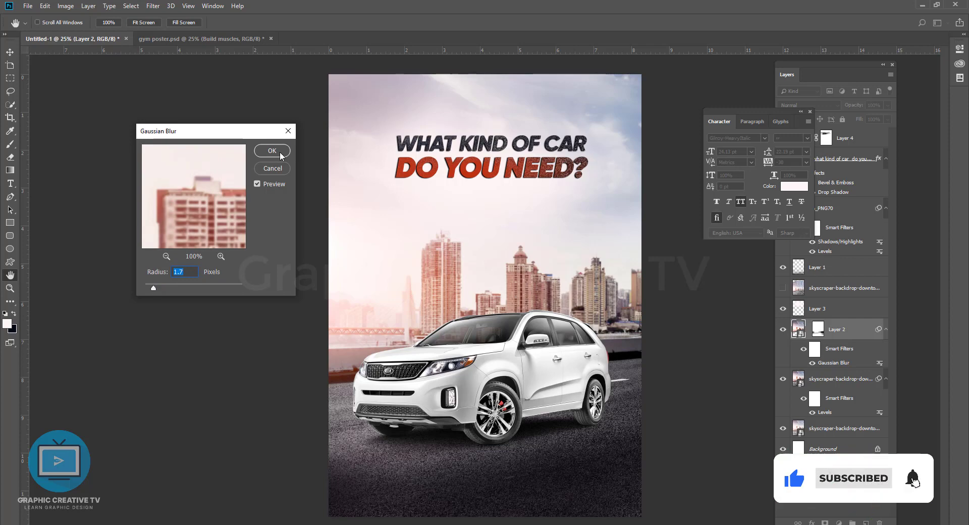
key(Return)
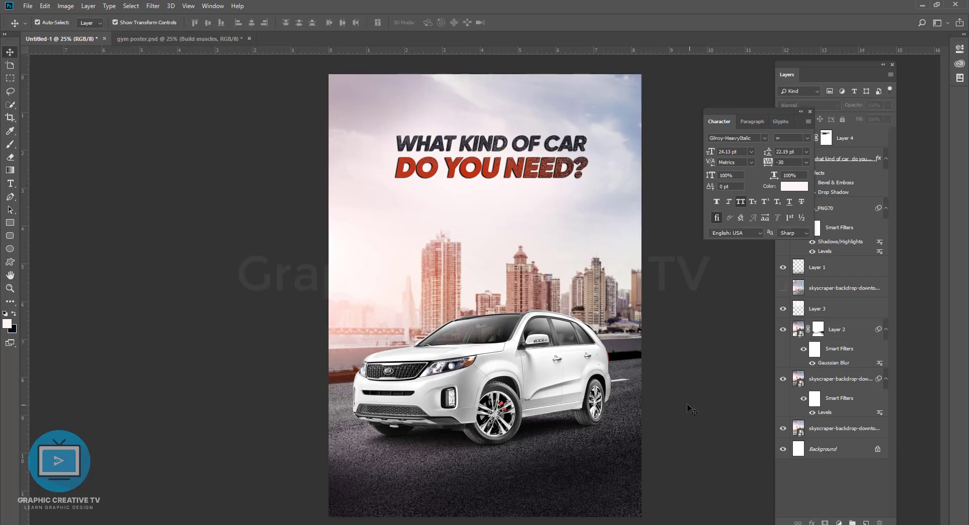
Step: Paste a new GET AMAZING PRICE text line below the headline and colour it red
click(523, 209)
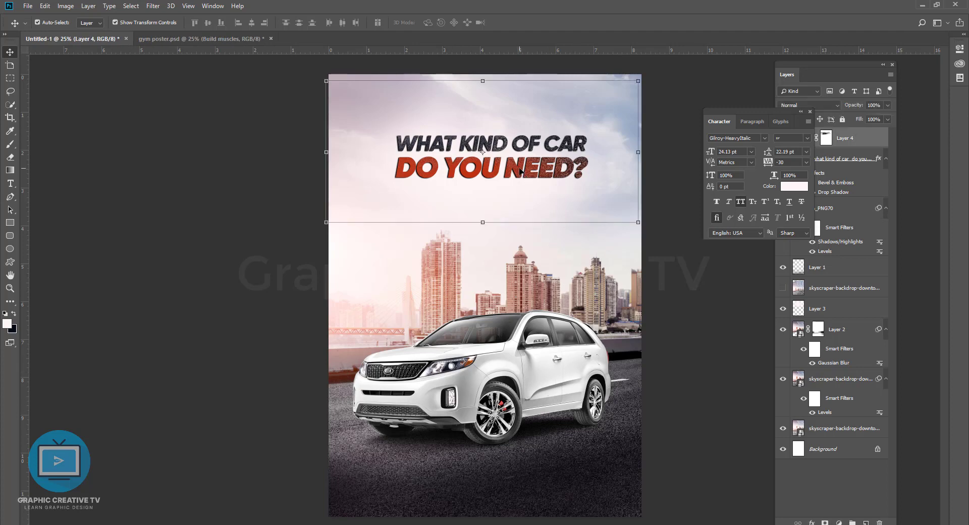
key(t)
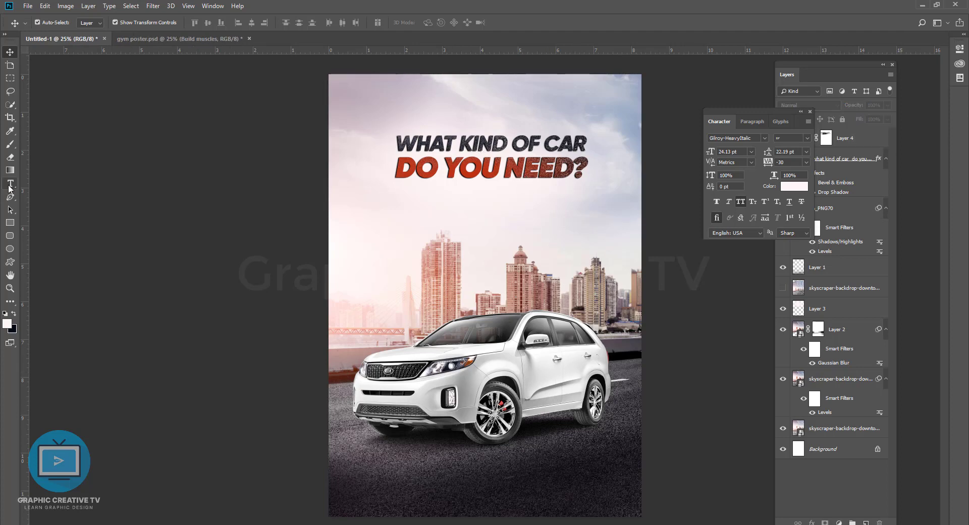
click(381, 217)
key(ctrl+v)
key(ctrl+a)
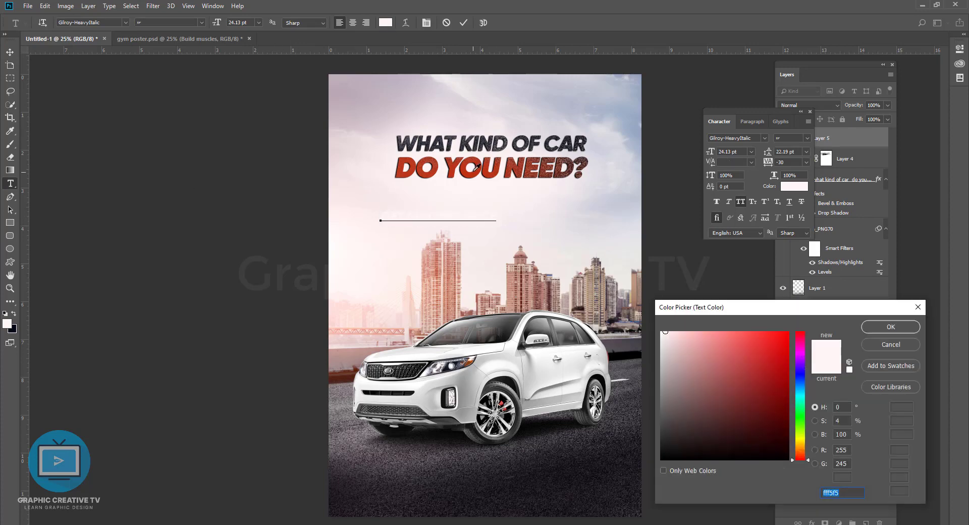
click(782, 361)
click(890, 329)
click(9, 52)
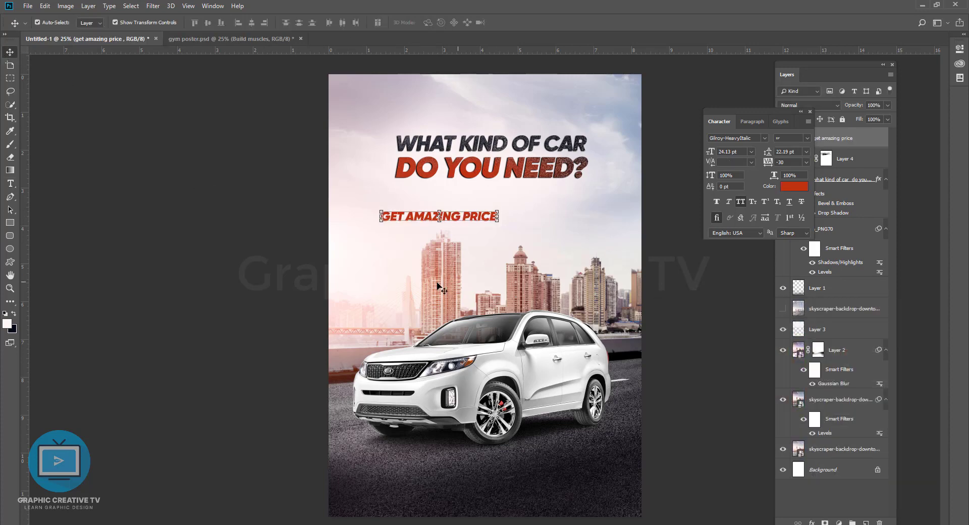
Step: Move the red text to the bottom of the poster and enlarge it to about 176%
drag(439, 217, 465, 463)
key(ctrl+t)
drag(525, 457, 594, 457)
key(Return)
Step: Break PRICE onto its own larger line, then move the block up under the headline
click(10, 184)
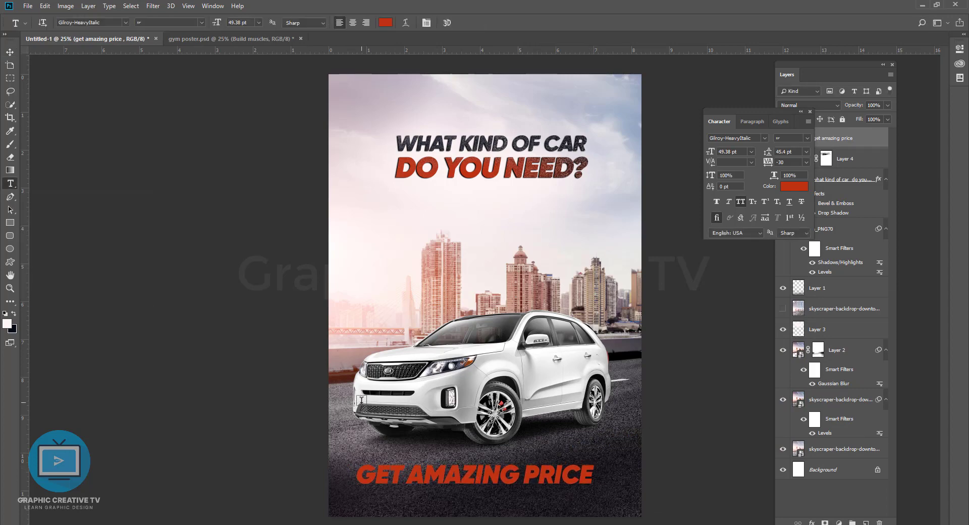
click(523, 474)
key(Return)
drag(437, 493, 308, 487)
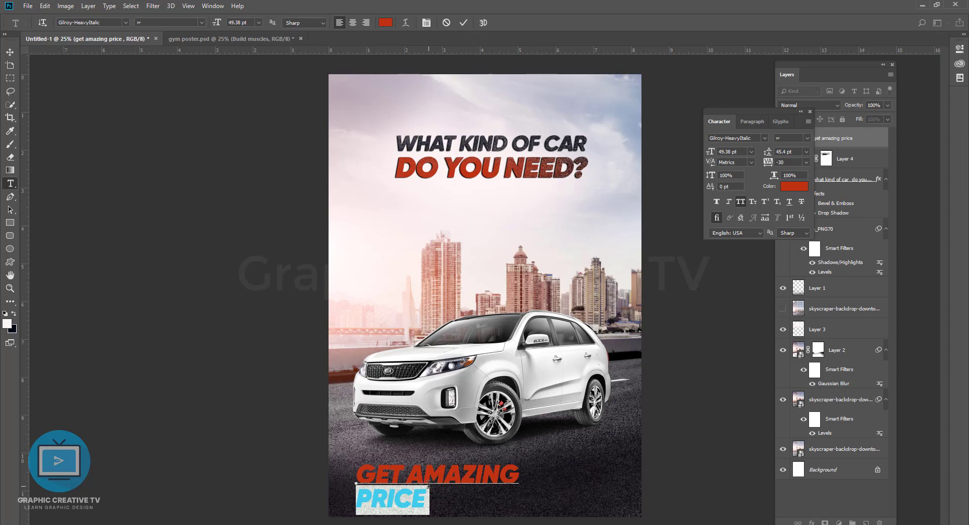
key(shift+Up)
key(shift+Up)
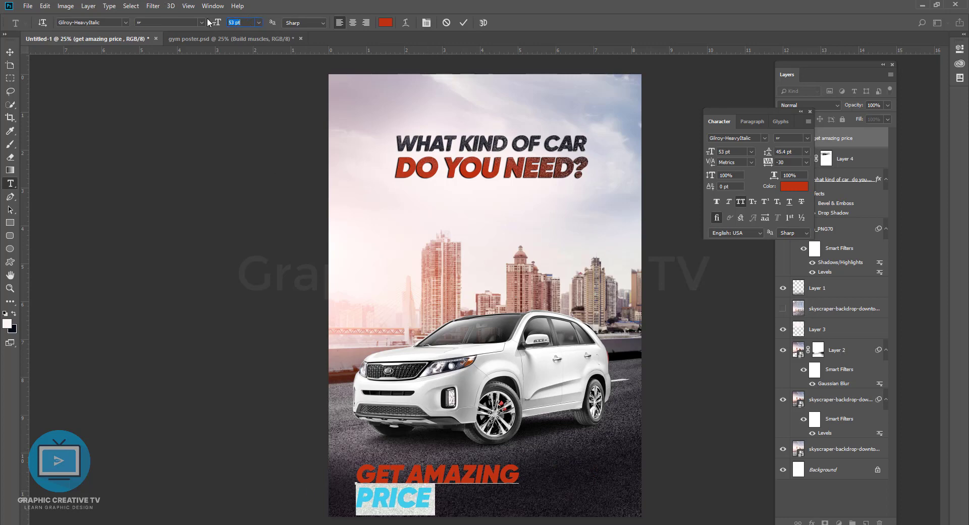
key(shift+Up)
key(shift+Up)
key(shift+Up)
key(shift+Up)
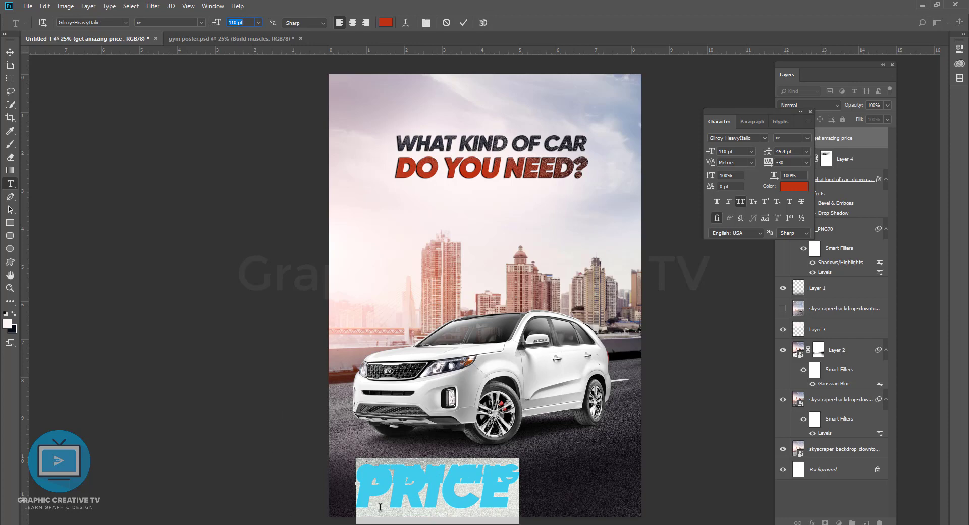
key(ctrl+h)
key(ctrl+h)
key(ctrl+h)
key(ctrl+h)
key(ctrl+h)
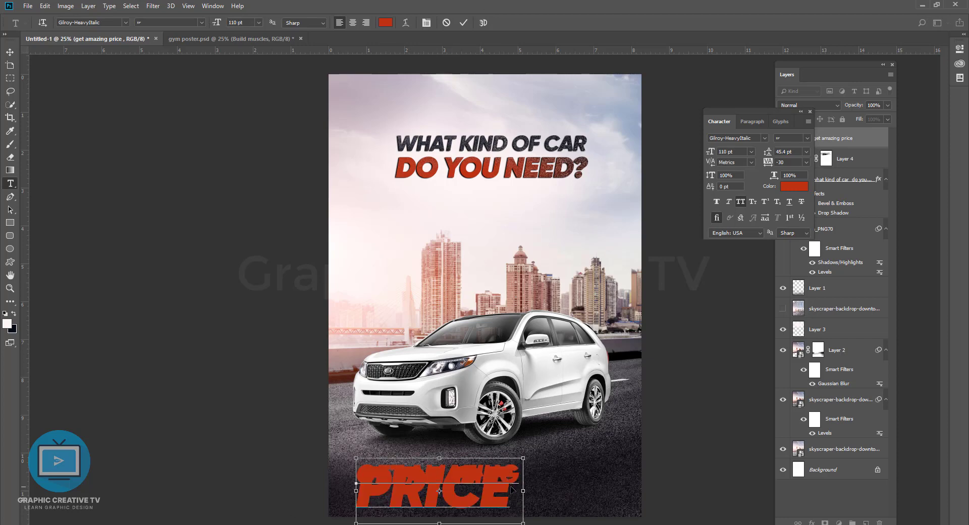
key(ctrl+Return)
key(v)
drag(456, 485, 496, 211)
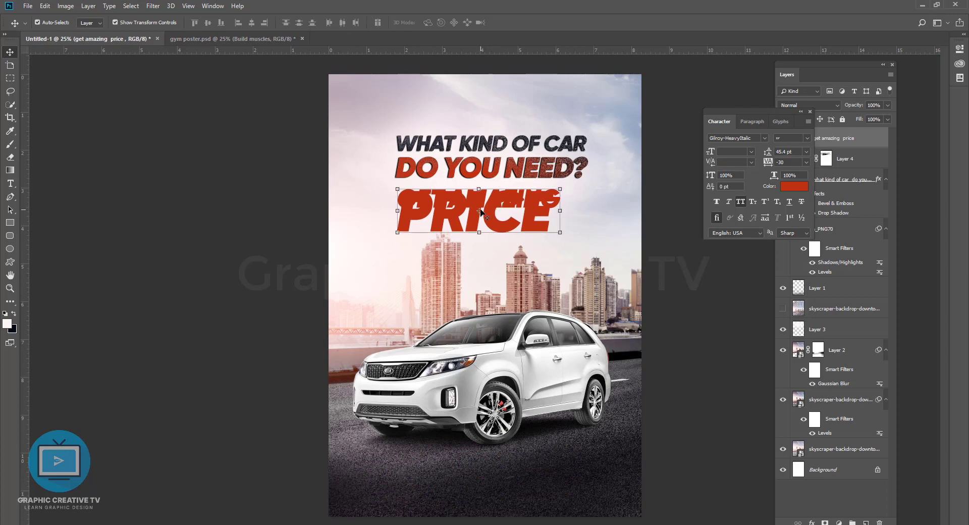
Step: Restore the single line, move it under the headline, and break PRICE onto a second line
key(ctrl+alt+z)
key(ctrl+alt+z)
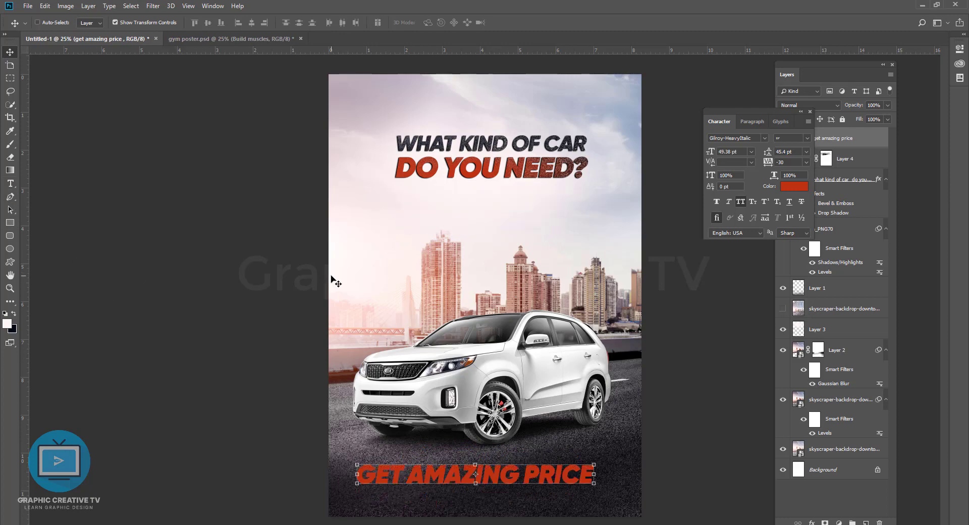
drag(541, 474, 575, 197)
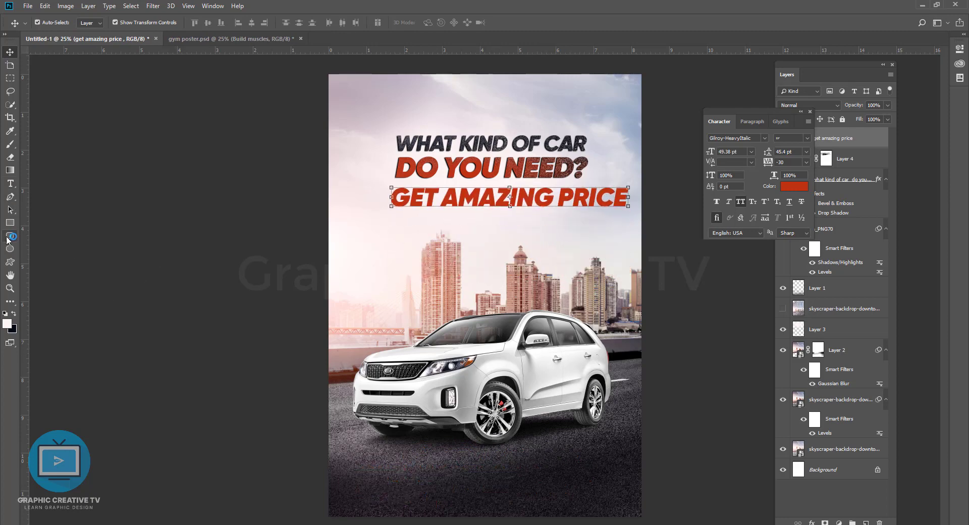
key(t)
click(468, 212)
key(Return)
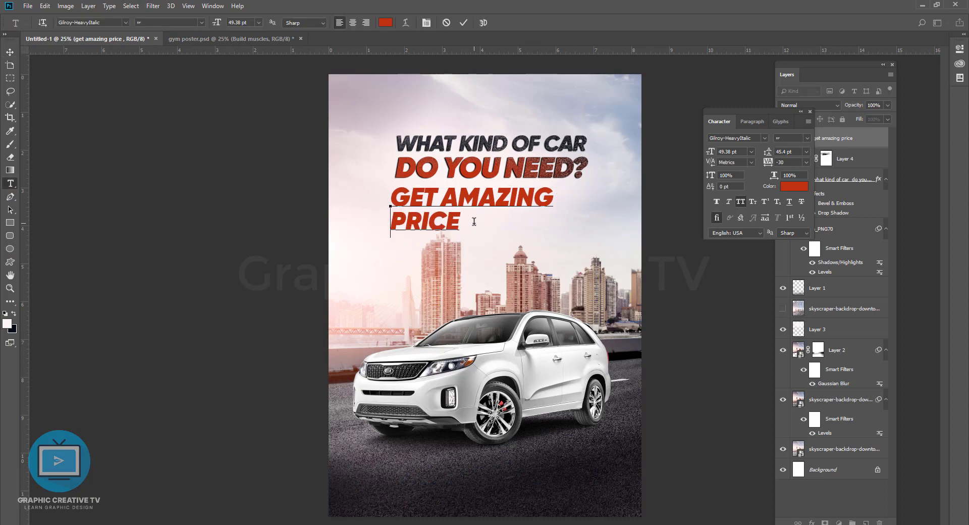
drag(474, 222, 352, 229)
Step: Set GET AMAZING to 44 pt in Gilroy-ExtraBoldItalic
drag(547, 196, 389, 198)
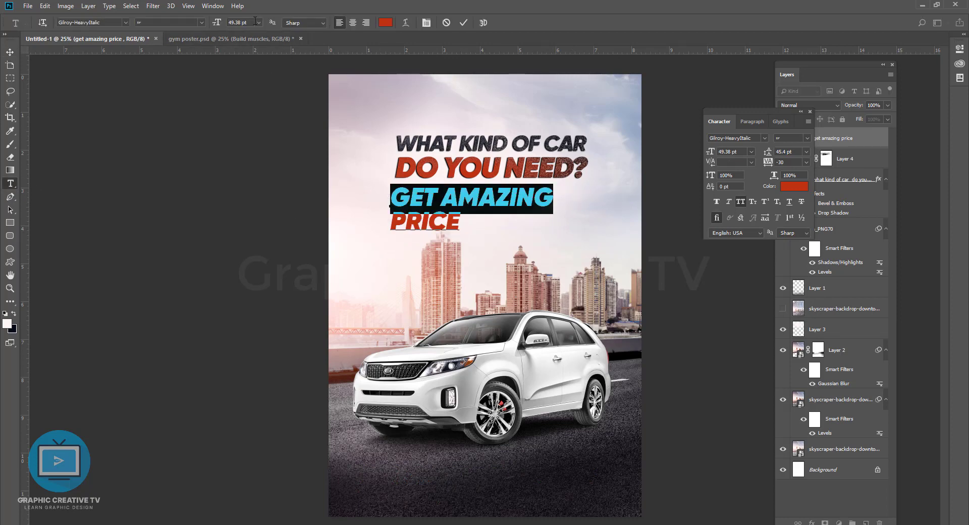
text(44)
key(Return)
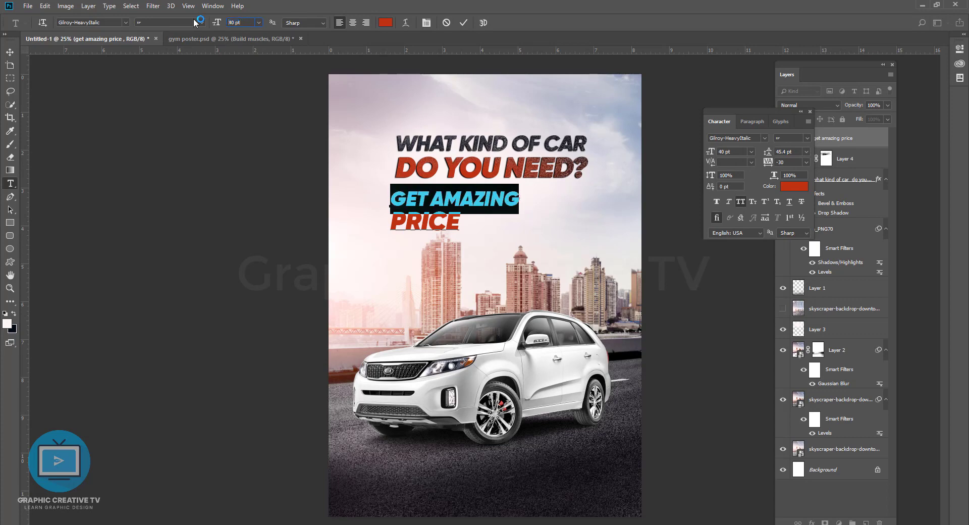
drag(462, 222, 389, 223)
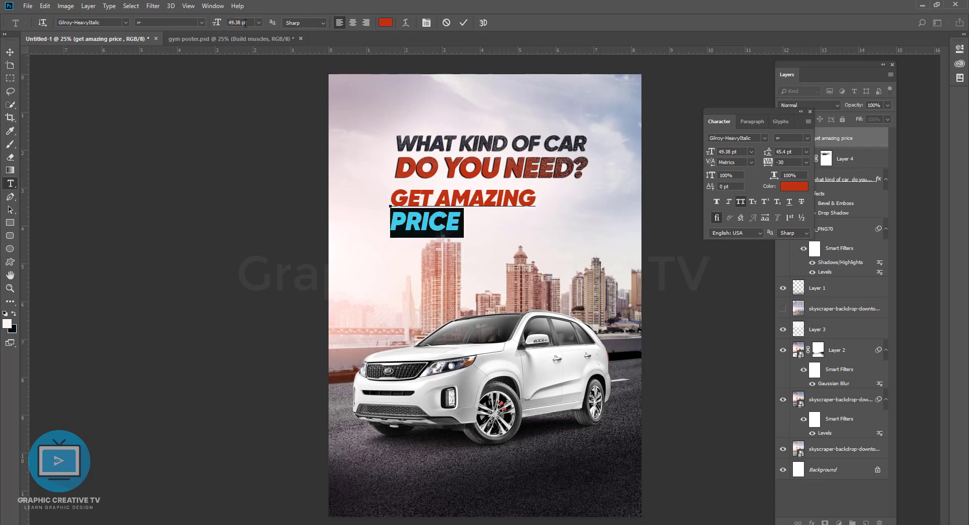
drag(538, 198, 410, 187)
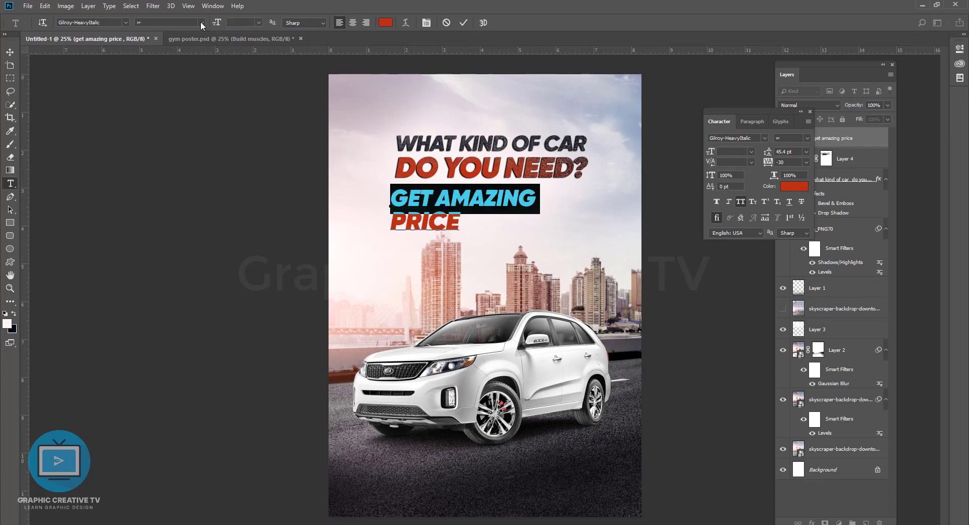
click(125, 22)
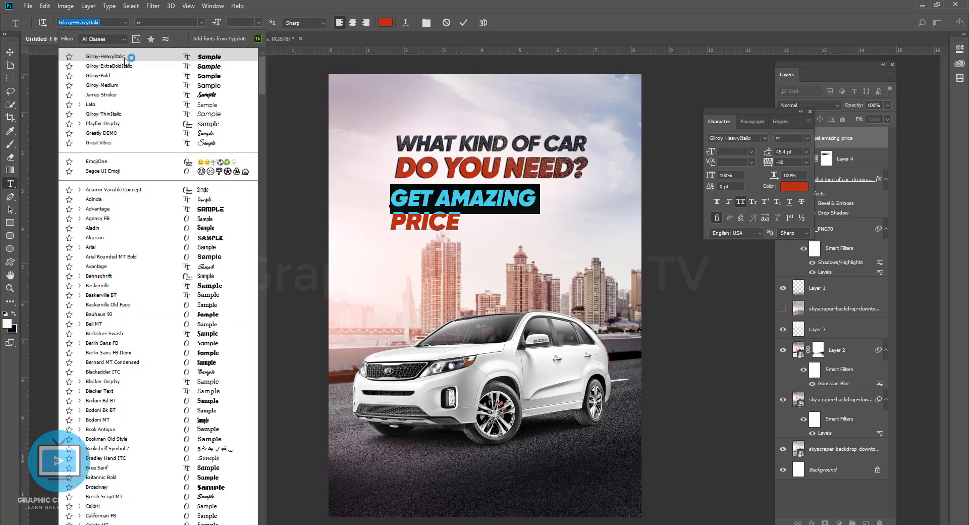
click(124, 67)
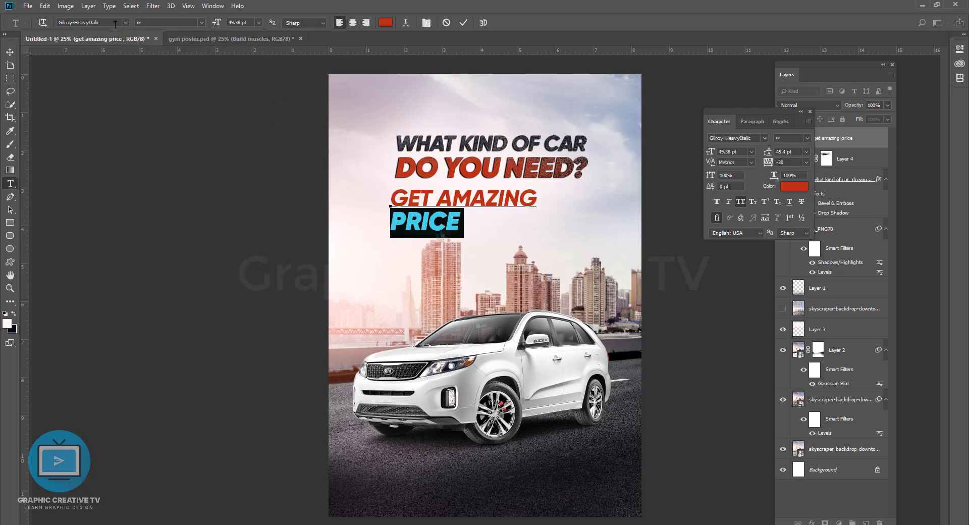
Step: Try a larger PRICE size, undo back to one line, and duplicate the line lower down
key(shift+Up)
key(shift+Up)
key(shift+Up)
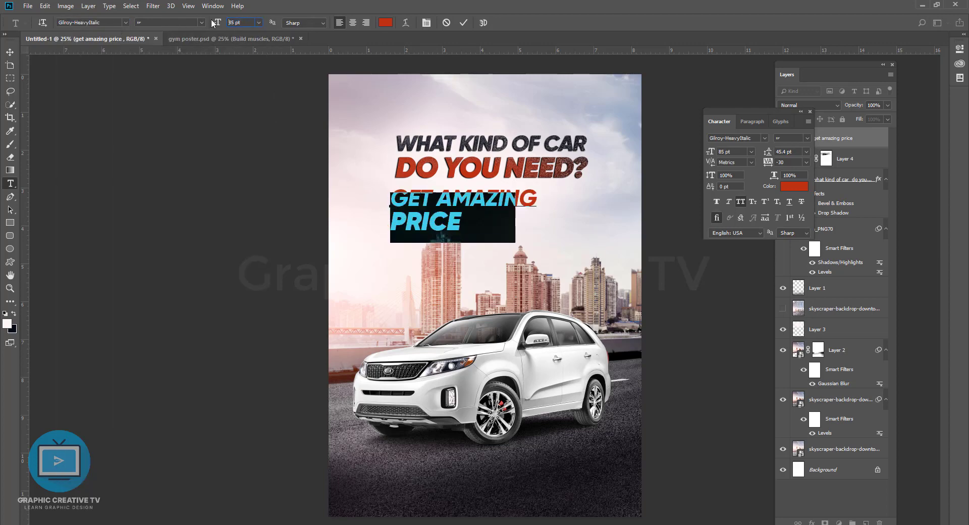
key(shift+Up)
key(shift+Up)
key(Return)
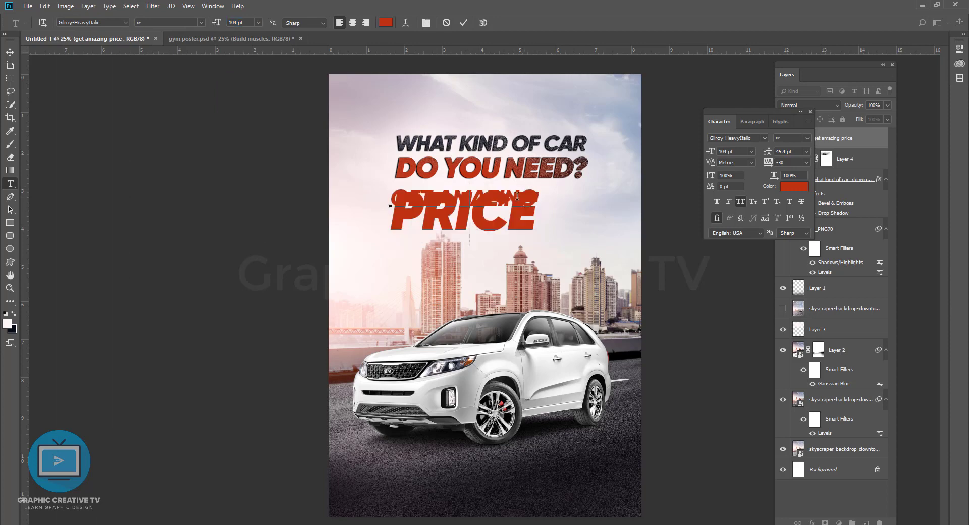
key(ctrl+a)
key(ctrl+Return)
key(v)
key(ctrl+z)
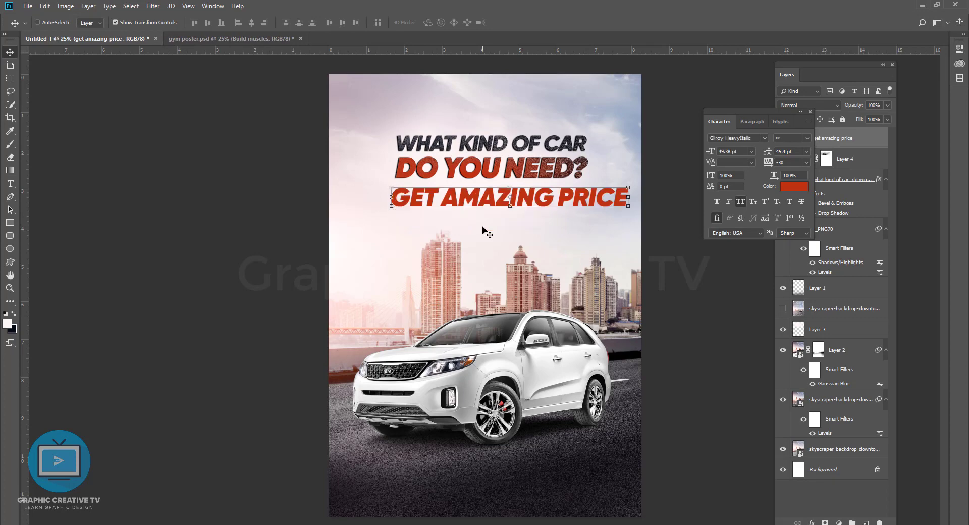
mouse_move(525, 202)
mouse_down()
mouse_move(525, 255)
mouse_move(278, 250)
mouse_up()
Step: Leave only PRICE in the copy and only GET AMAZING in the original, PRICE placed beneath
click(10, 184)
key(BackSpace)
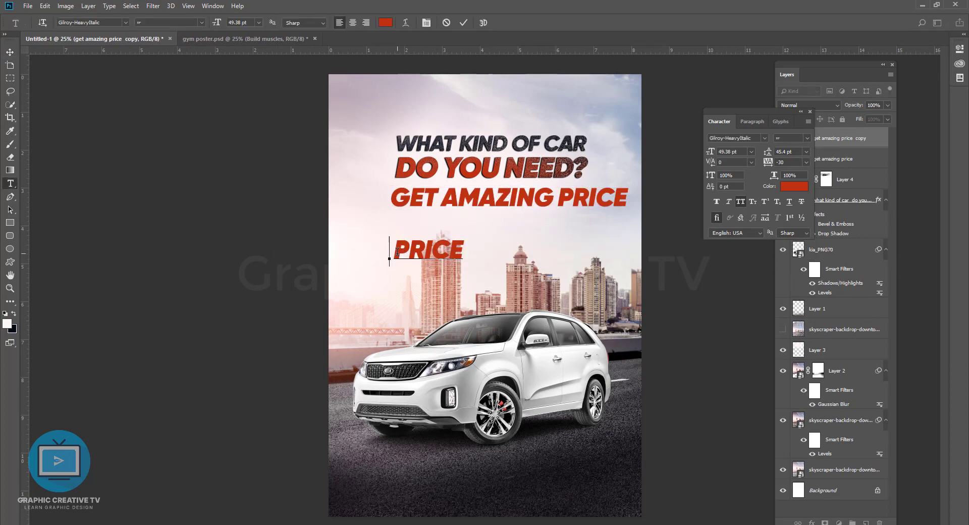
key(ctrl+Return)
key(v)
click(550, 202)
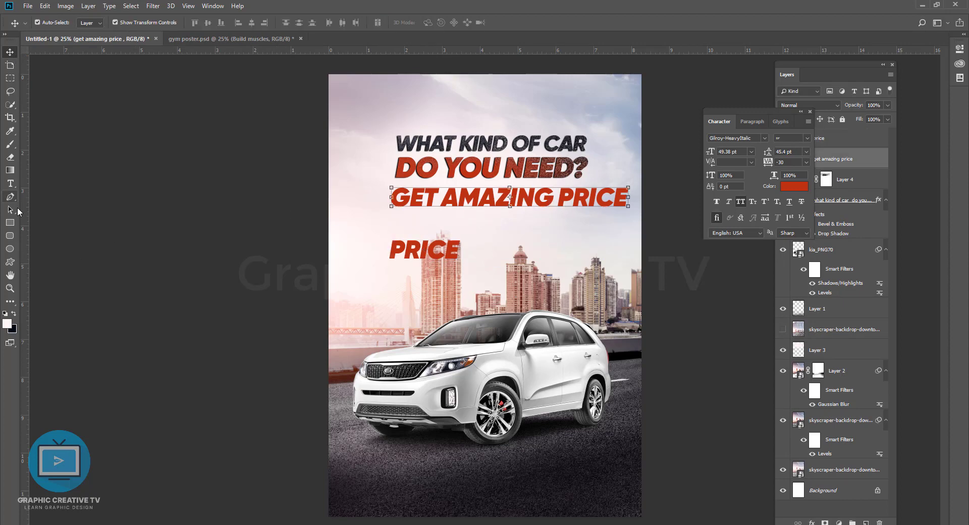
click(10, 184)
drag(556, 199, 630, 199)
key(BackSpace)
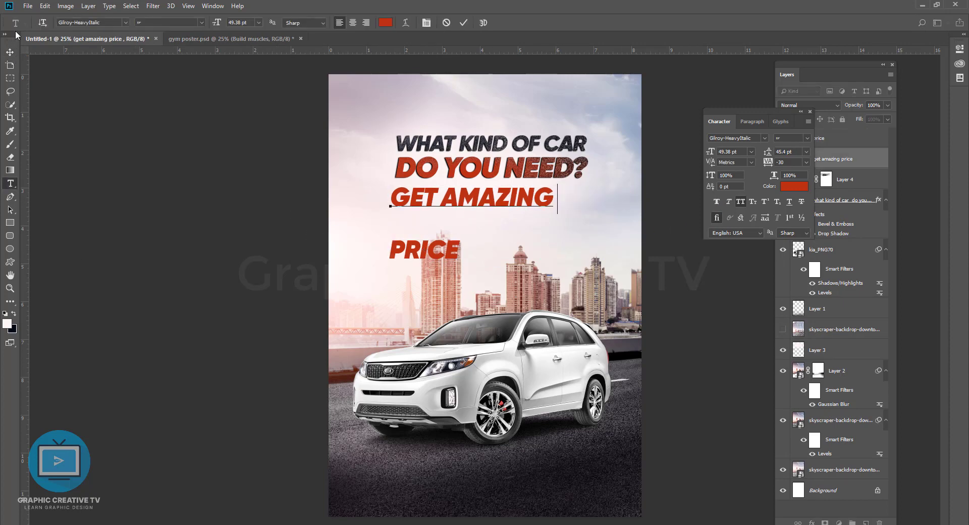
click(10, 52)
mouse_move(424, 250)
mouse_down()
mouse_move(424, 220)
mouse_move(549, 257)
mouse_up()
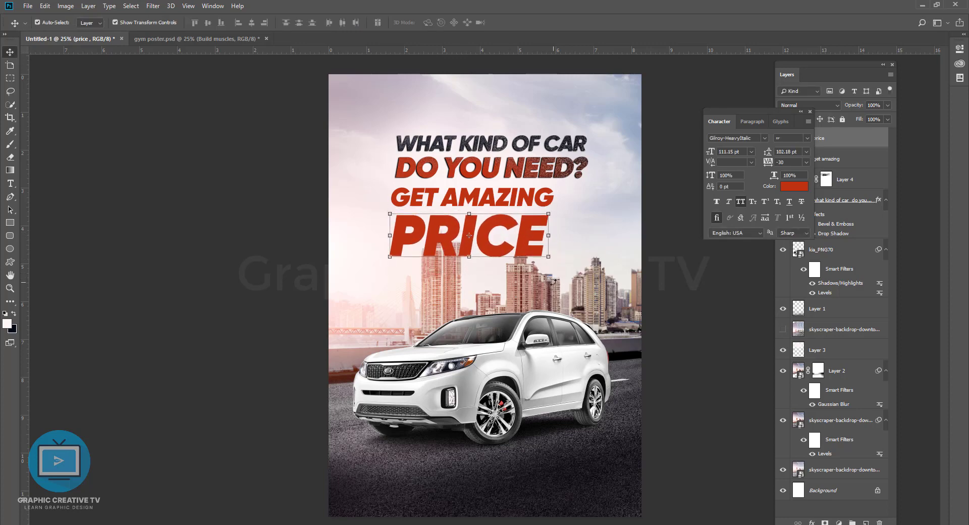
Step: Scale GET AMAZING and PRICE up together to about 118%
shift+click(524, 202)
key(ctrl+t)
drag(553, 259, 576, 286)
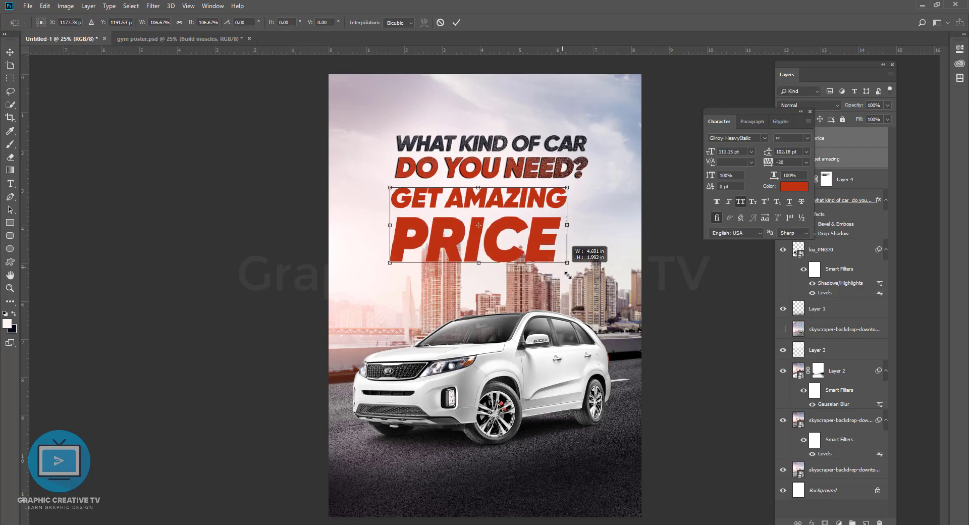
key(Return)
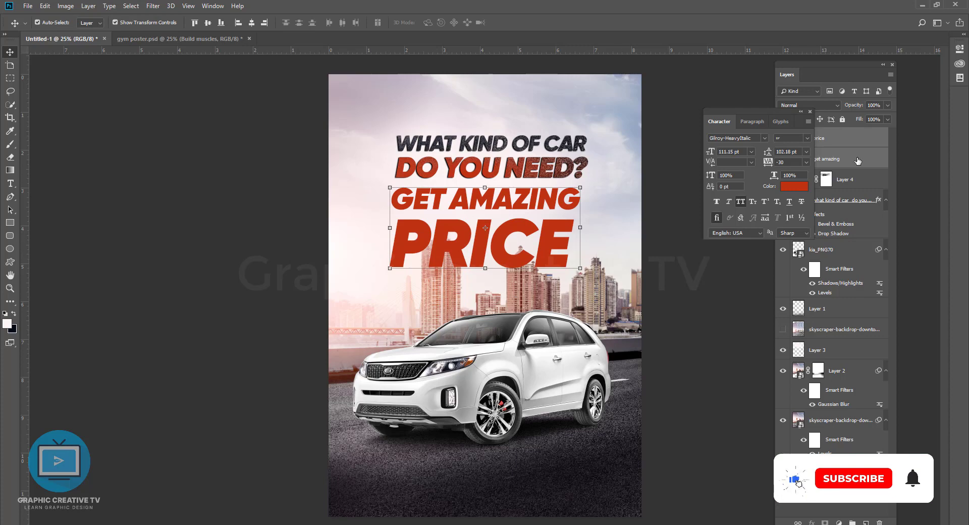
drag(752, 117, 744, 311)
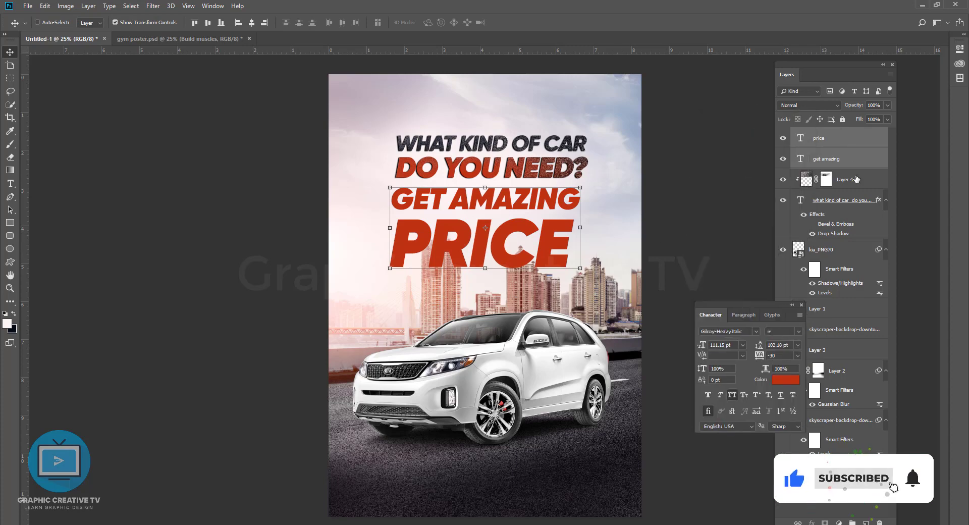
ctrl+click(838, 200)
ctrl+click(830, 249)
ctrl+click(834, 177)
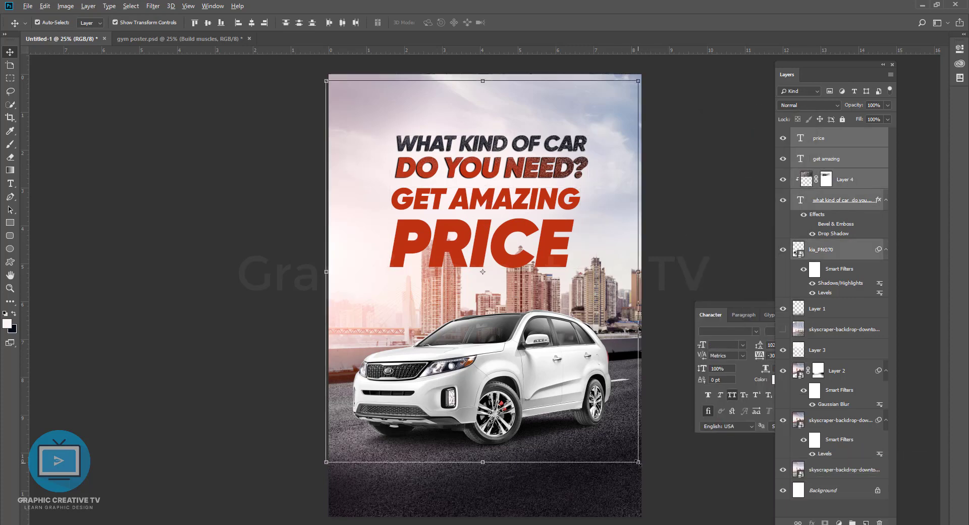
Step: Scale the headline and tagline layers, without the car, to about 89% and move them up-left
key(ctrl+t)
key(Return)
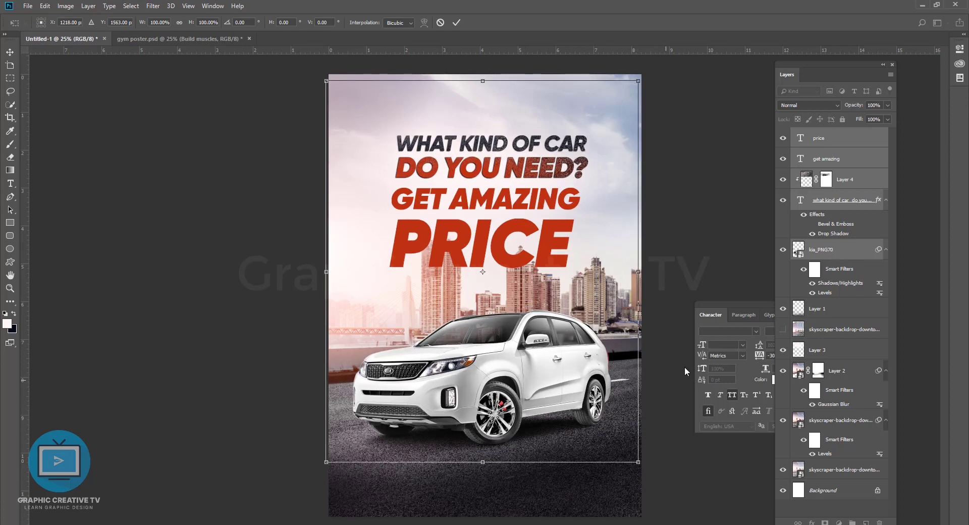
ctrl+click(830, 250)
drag(639, 271, 625, 260)
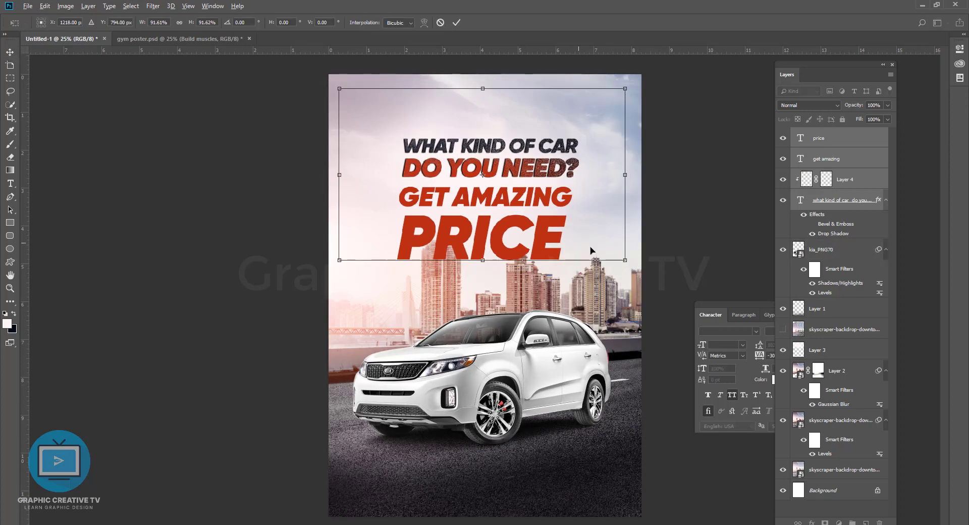
drag(558, 234, 513, 203)
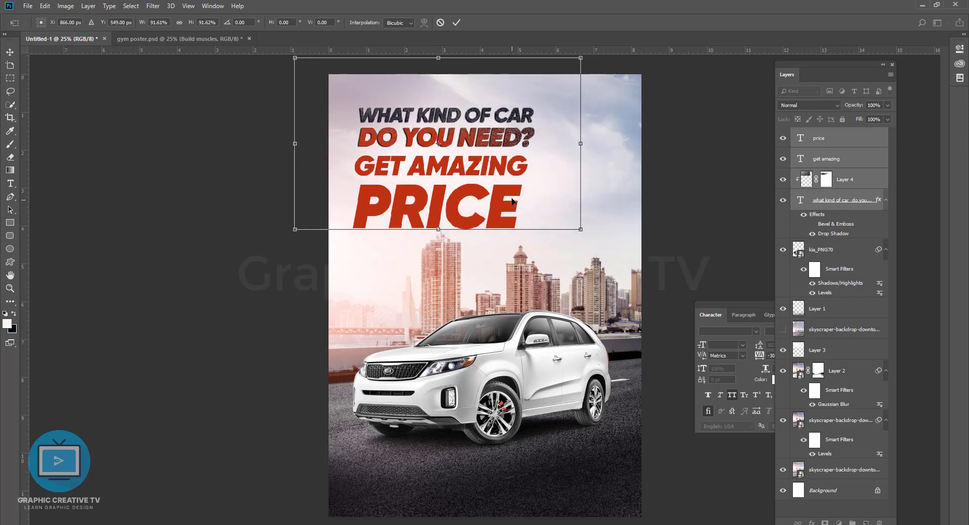
key(Return)
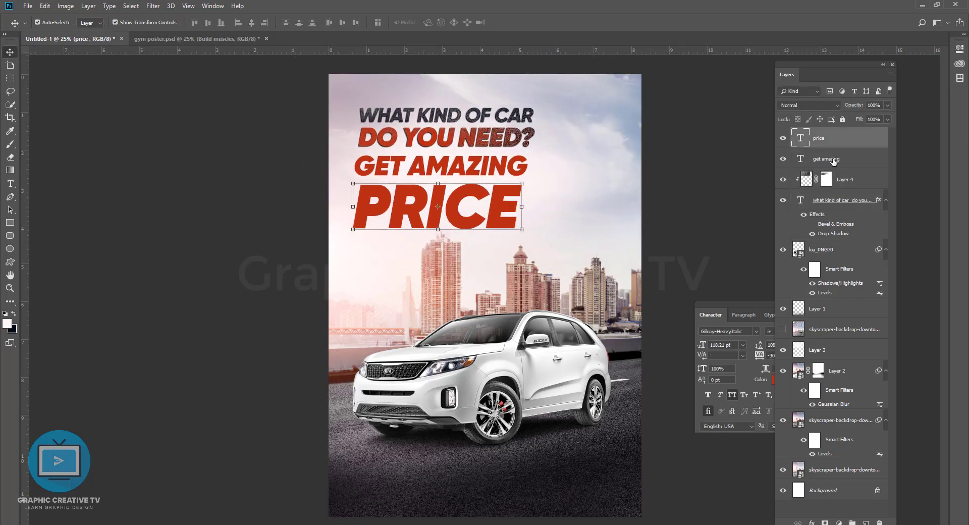
key(ctrl)
drag(581, 230, 566, 219)
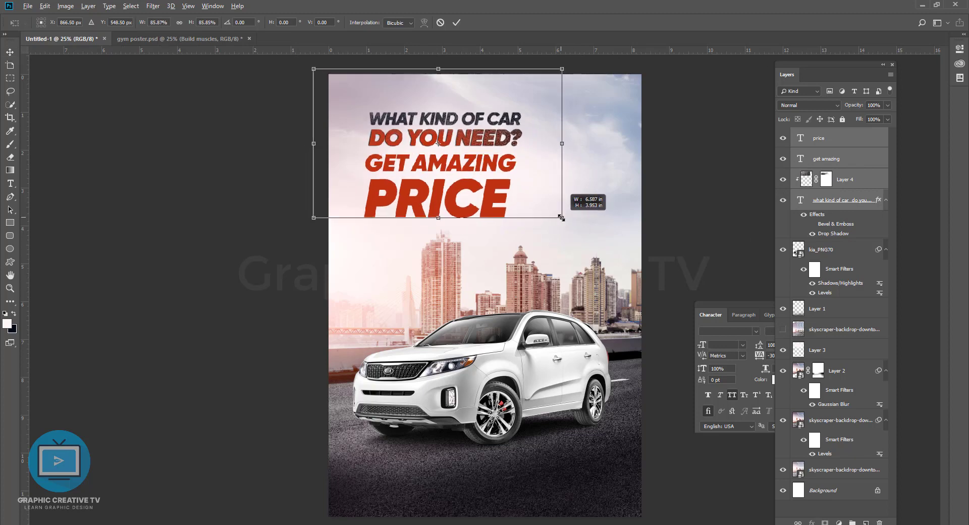
drag(499, 199, 484, 196)
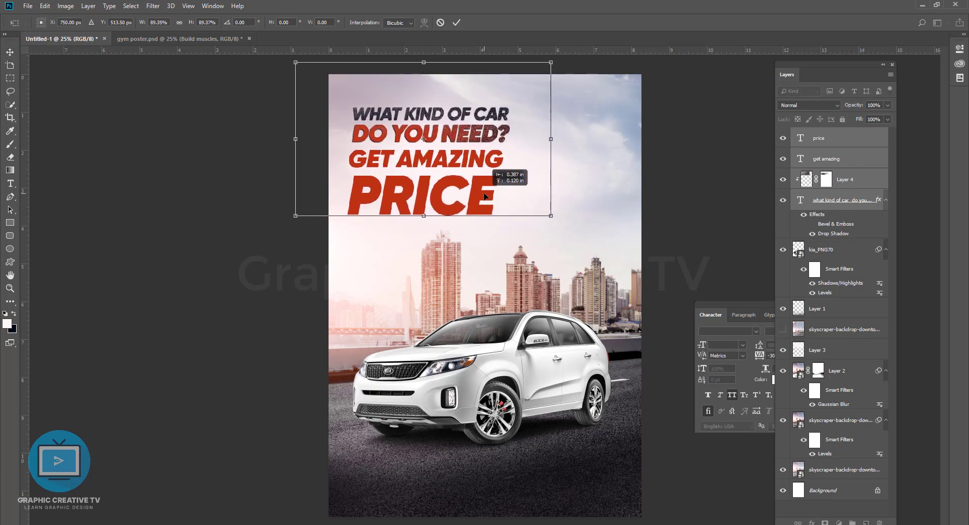
key(Return)
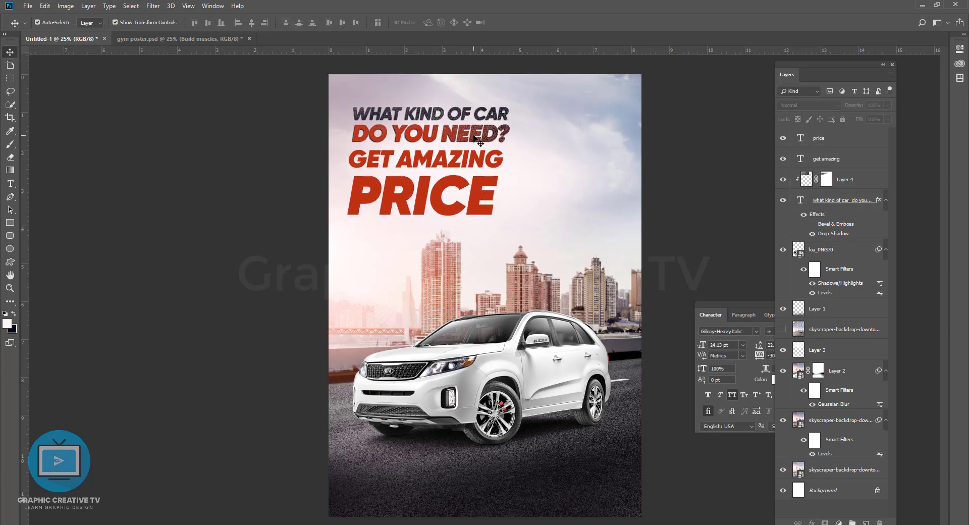
Step: Duplicate the asphalt texture layer and move the hidden copy to the top of the stack
click(475, 163)
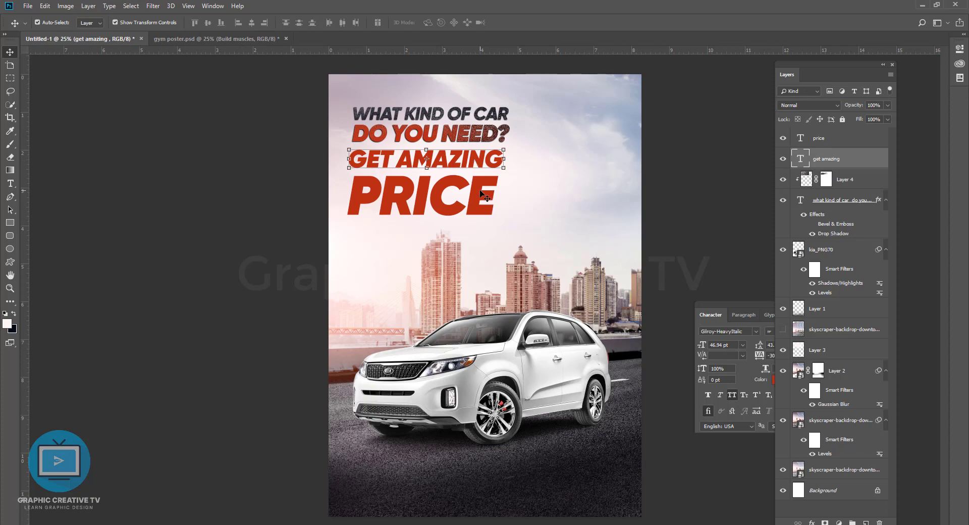
click(485, 198)
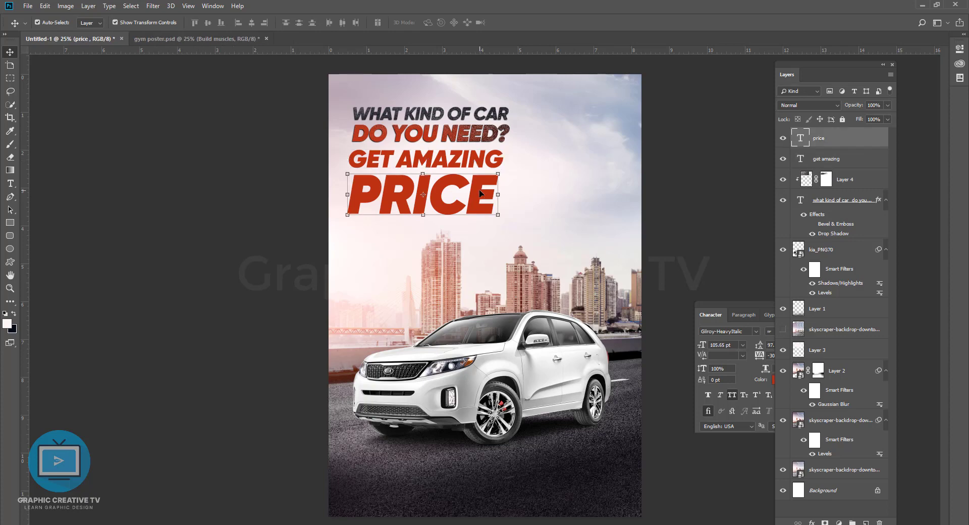
click(679, 171)
click(863, 186)
key(ctrl+j)
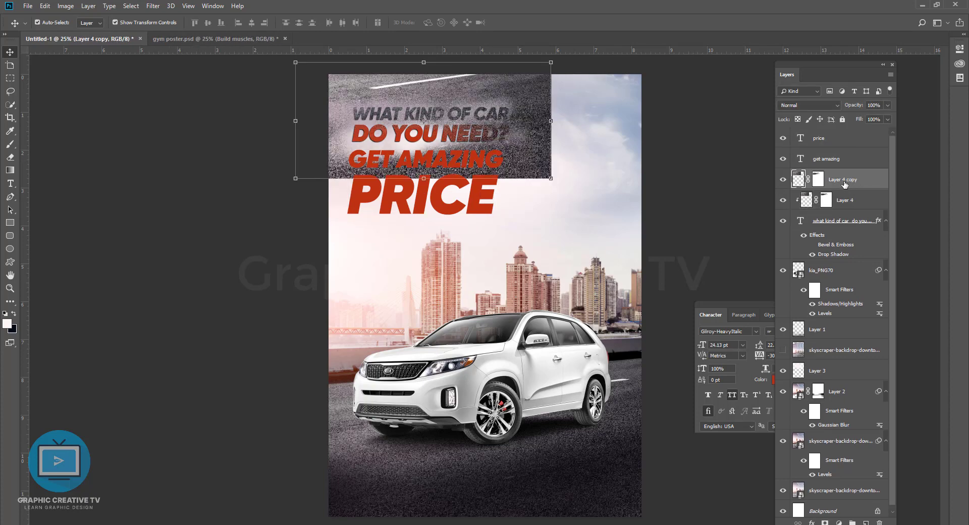
drag(849, 182, 843, 133)
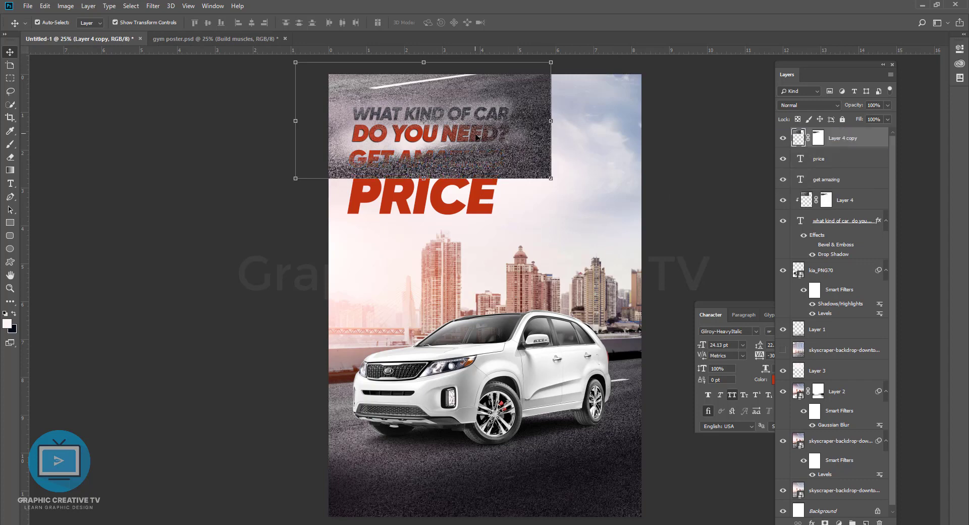
click(783, 138)
Step: Fill the GET AMAZING text with black
click(833, 180)
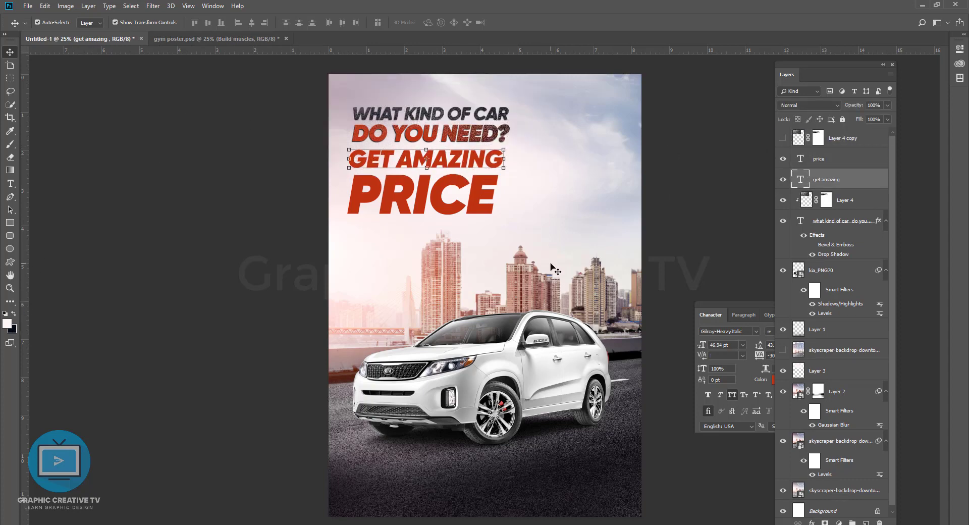
key(x)
key(ctrl+BackSpace)
key(x)
key(ctrl+BackSpace)
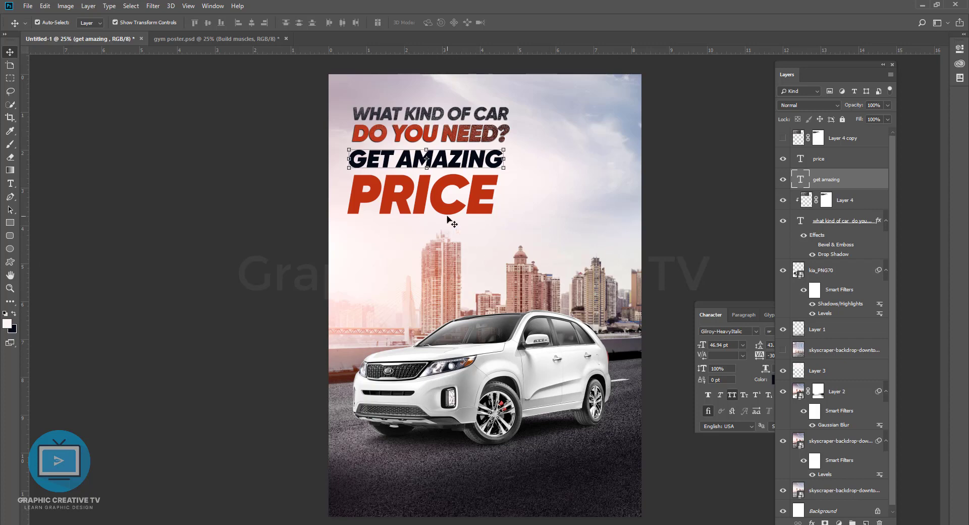
Step: Show the texture copy, discard its mask, and set its blend mode to Screen
click(806, 161)
click(783, 139)
drag(848, 138, 878, 520)
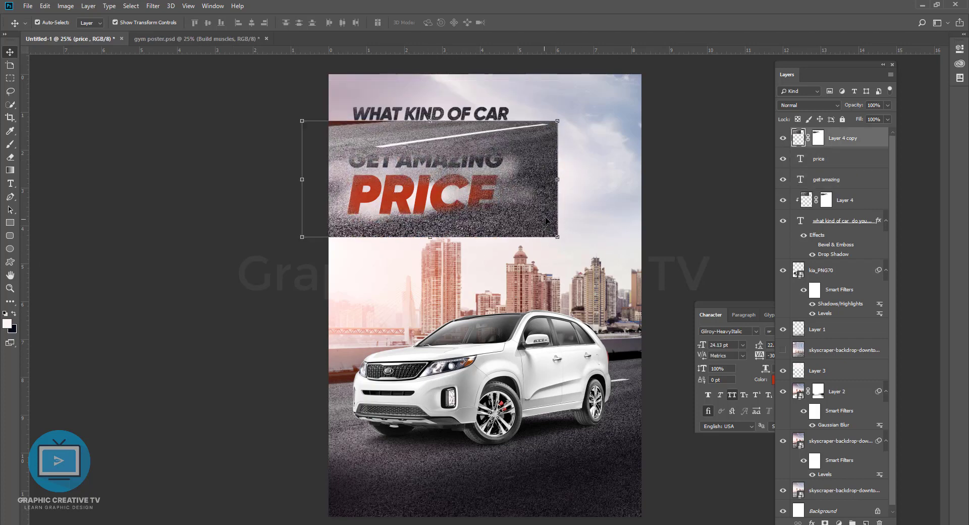
click(521, 209)
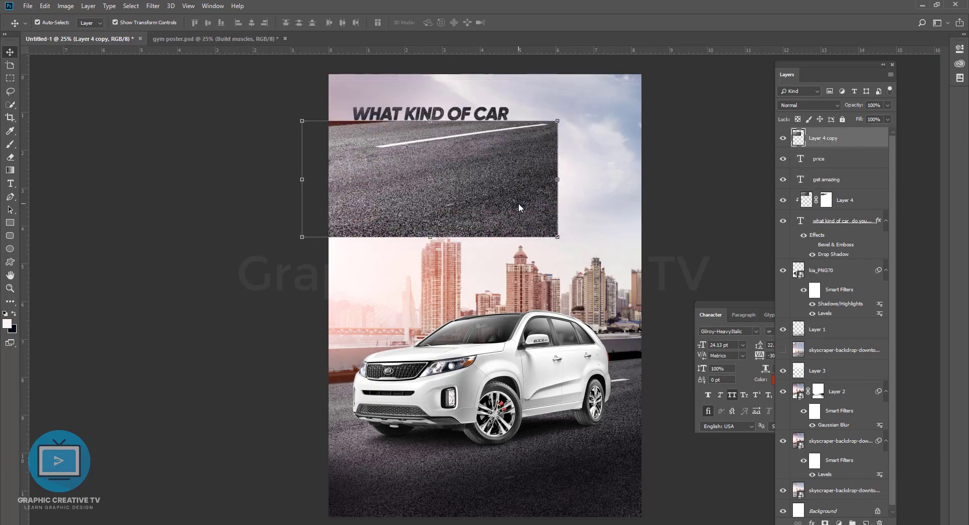
scroll(824, 109, down, 3)
scroll(824, 109, down, 2)
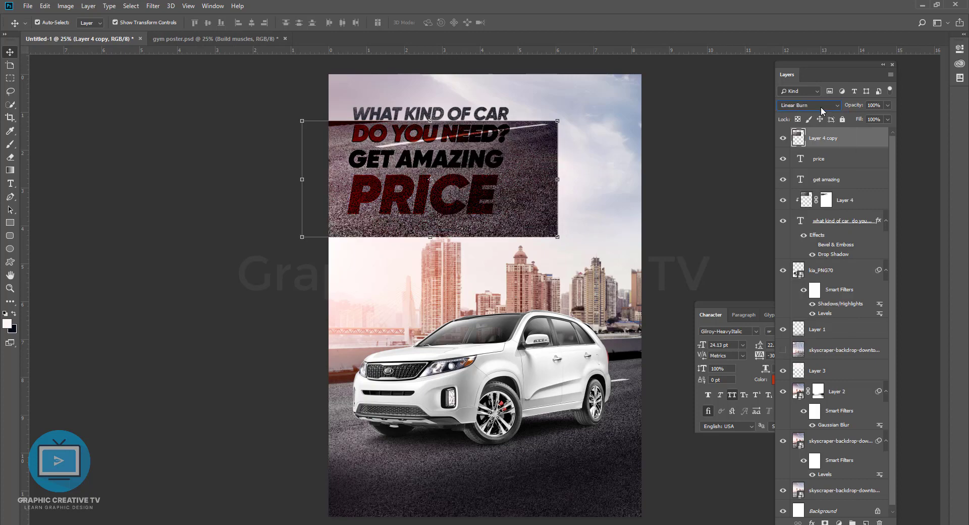
scroll(823, 109, down, 2)
scroll(824, 109, down, 1)
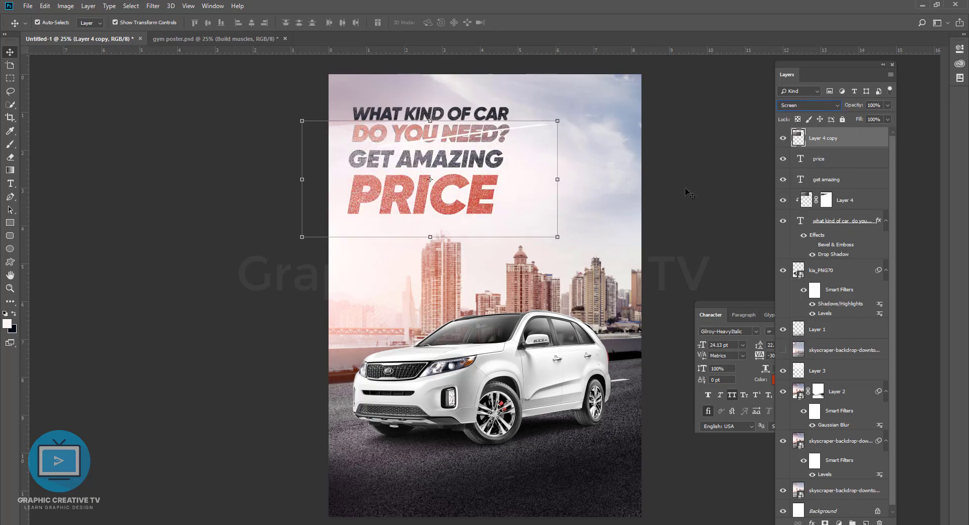
Step: Clip the texture copy to PRICE and a second texture copy to GET AMAZING
right_click(830, 138)
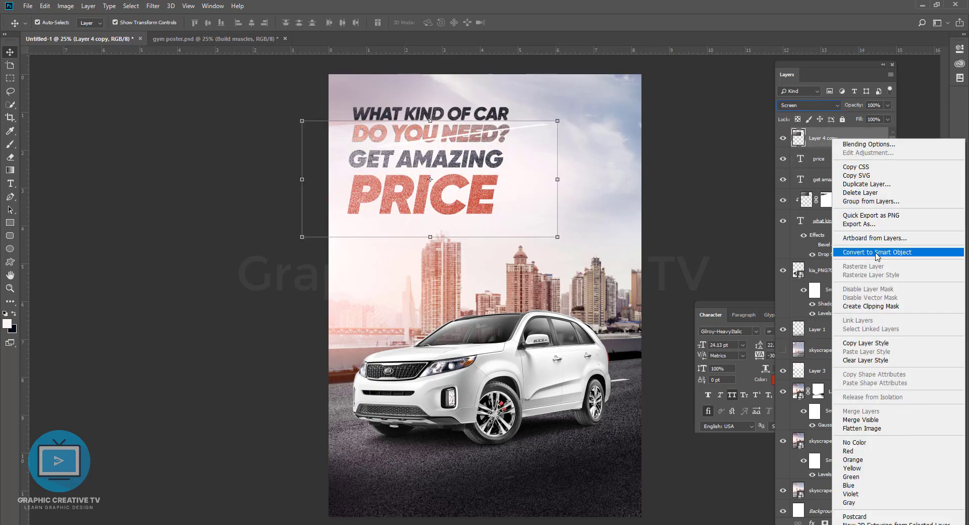
click(877, 306)
click(807, 105)
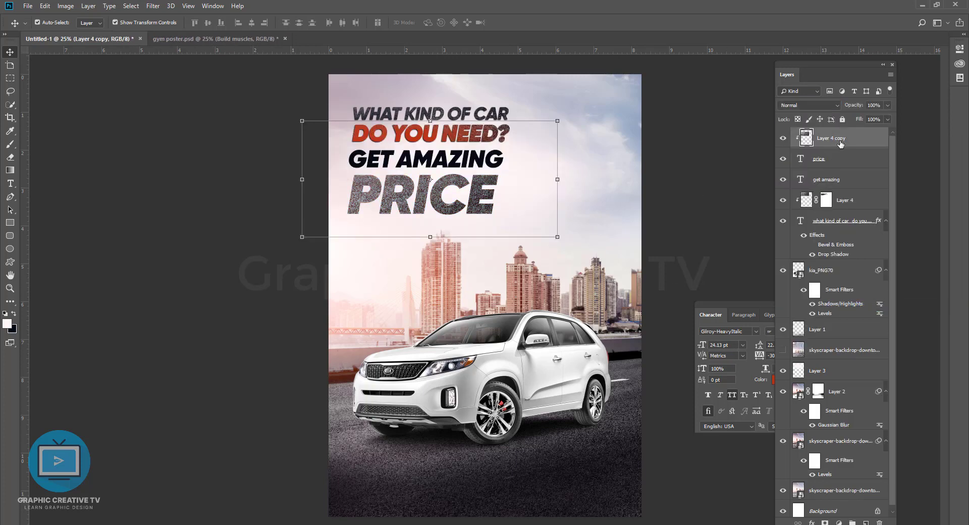
drag(840, 144, 836, 174)
right_click(836, 183)
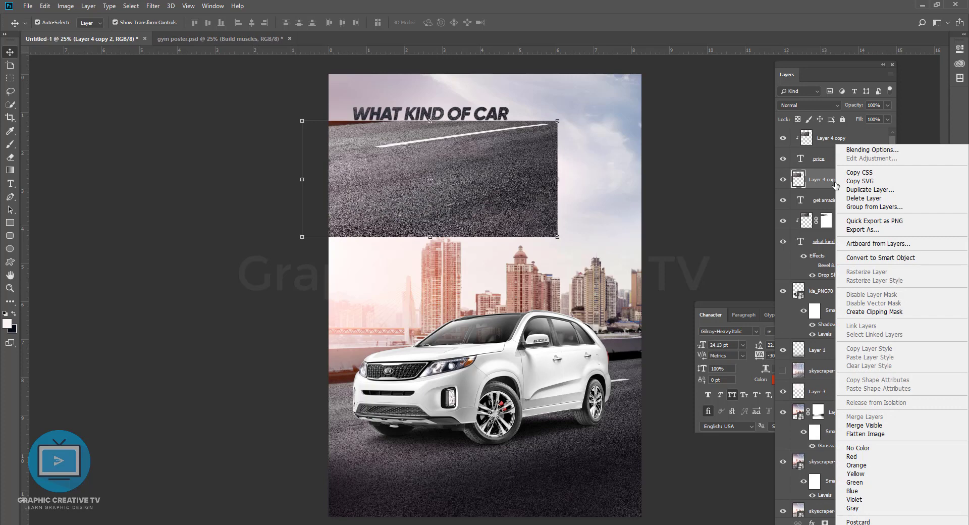
click(878, 313)
Step: Mask the PRICE texture and paint it away in black so PRICE shows red
drag(833, 139, 828, 211)
click(826, 523)
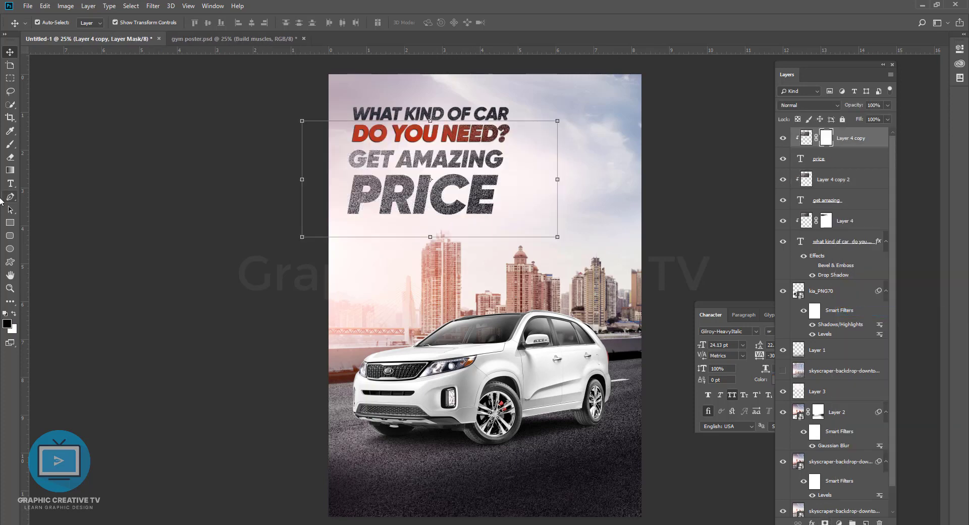
key(b)
key(x)
drag(390, 227, 398, 238)
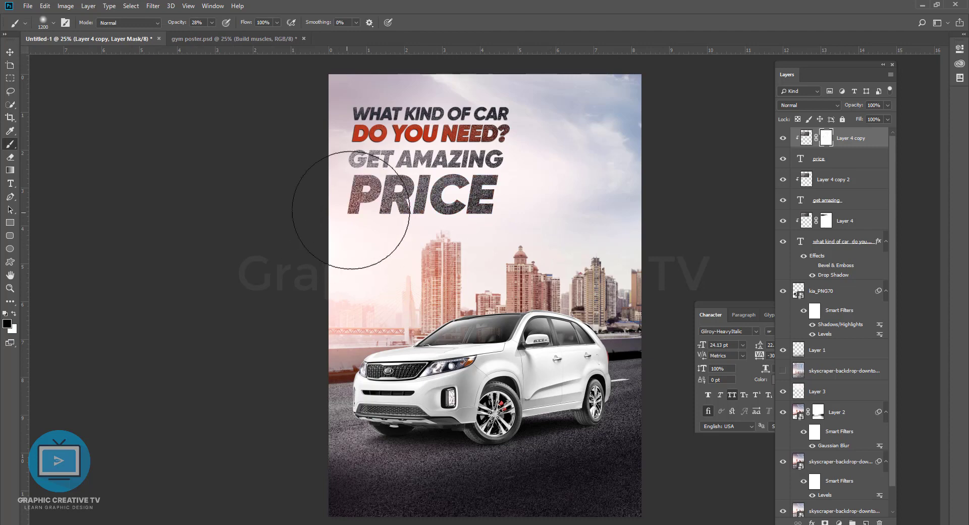
click(403, 212)
drag(403, 212, 515, 215)
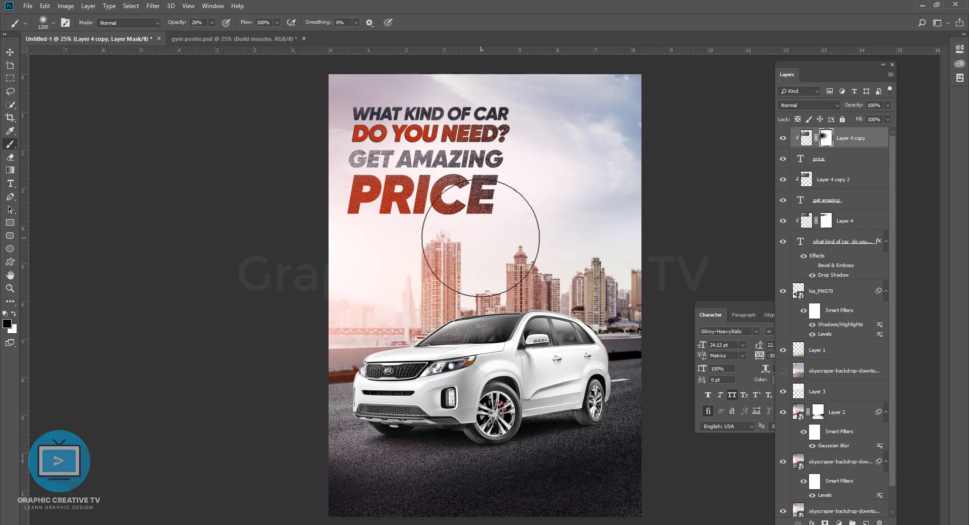
Step: Add a mask to the GET AMAZING texture and darken the word's left part
click(819, 161)
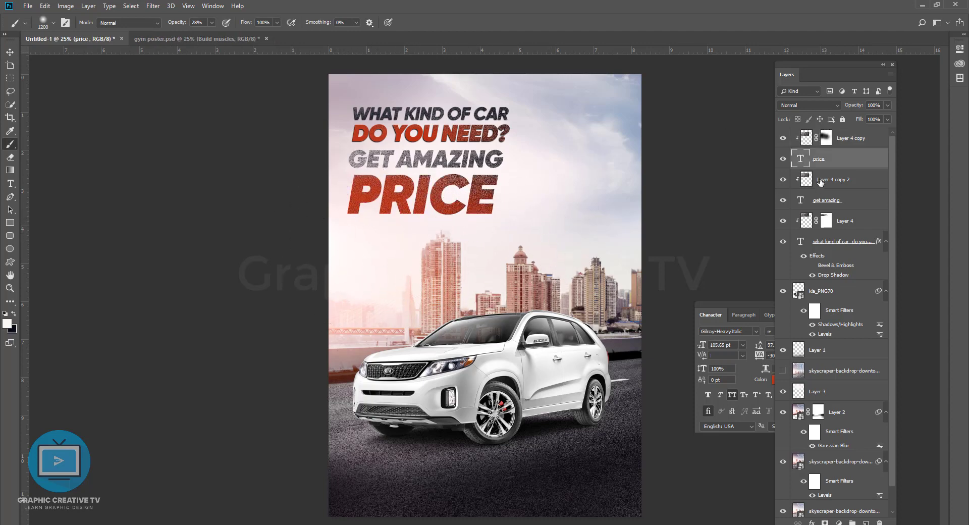
click(848, 179)
click(825, 522)
click(354, 177)
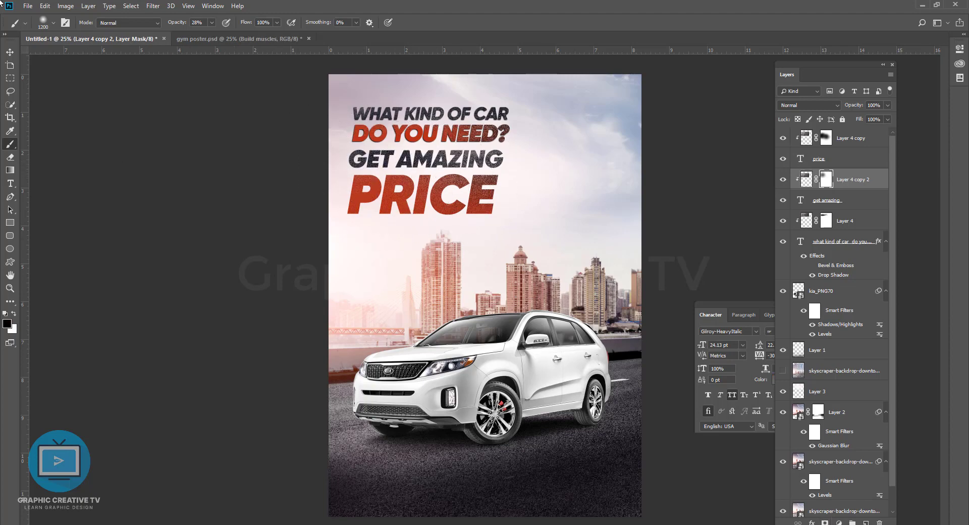
click(10, 52)
ctrl+click(851, 161)
ctrl+click(854, 138)
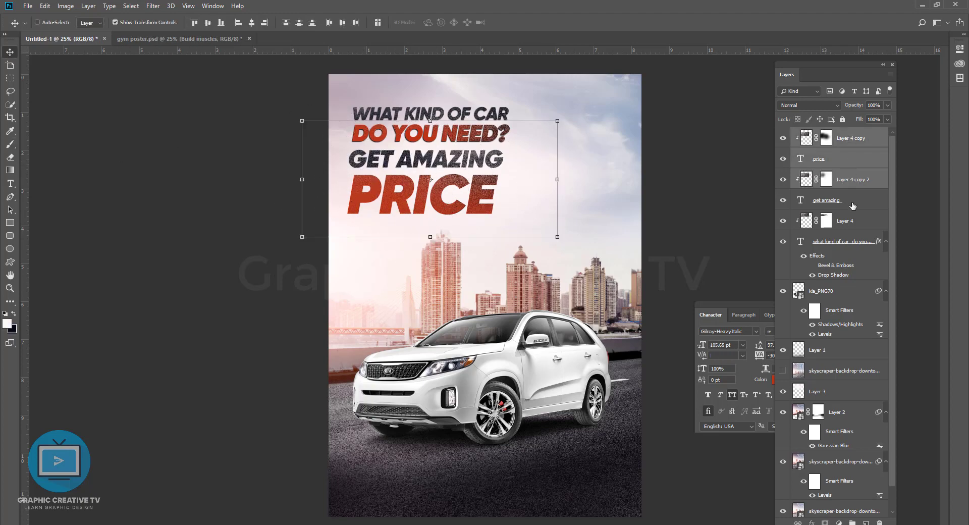
ctrl+click(853, 205)
Step: Nudge GET AMAZING and PRICE down, then move the whole headline right to centre it
drag(489, 186, 463, 177)
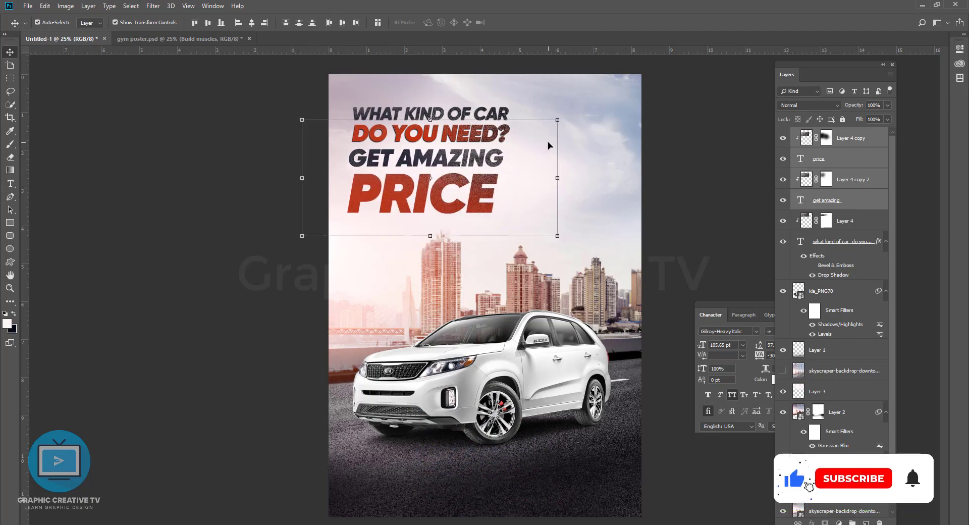
key(Down)
key(Down)
key(Down)
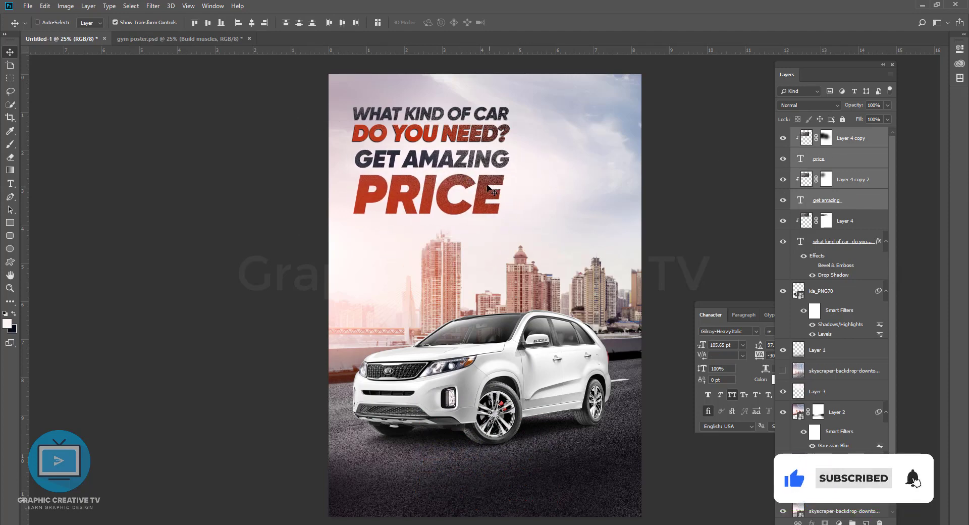
key(Down)
key(Down)
key(Down)
ctrl+click(846, 220)
ctrl+click(843, 241)
drag(449, 201, 501, 210)
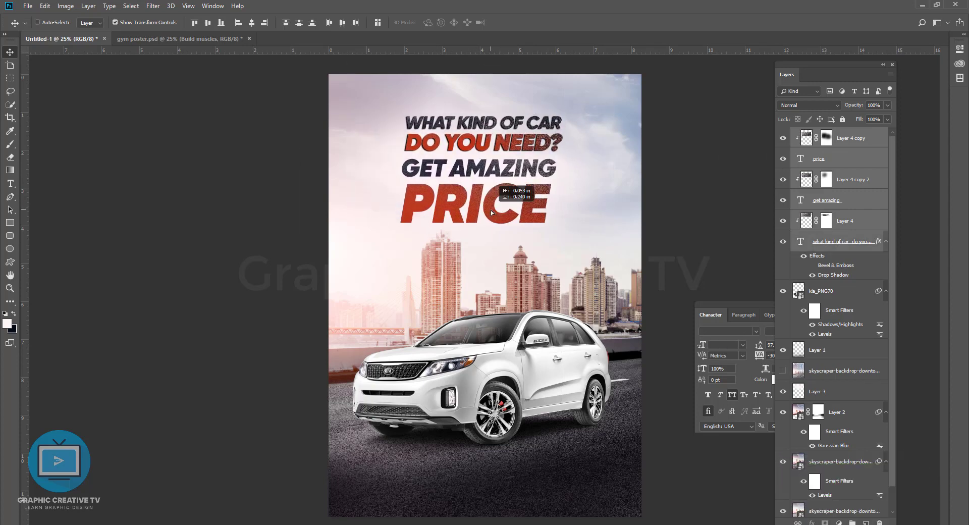
click(741, 215)
click(800, 241)
click(828, 200)
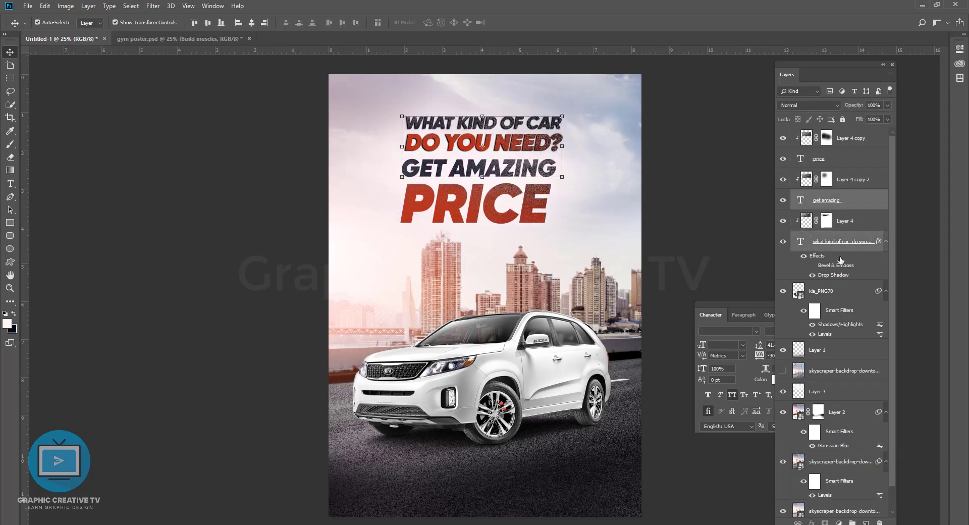
click(801, 241)
Step: Apply a Gilroy font to the headline text
click(10, 183)
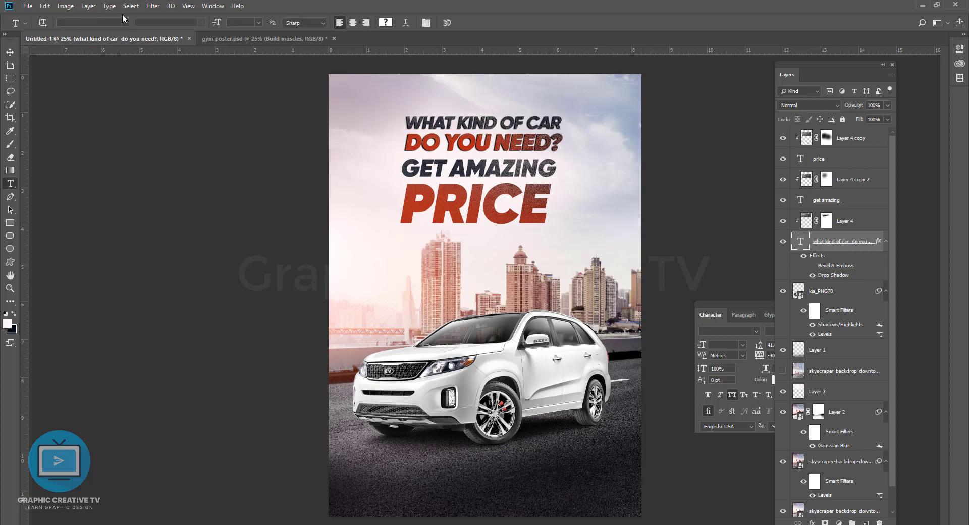
click(125, 22)
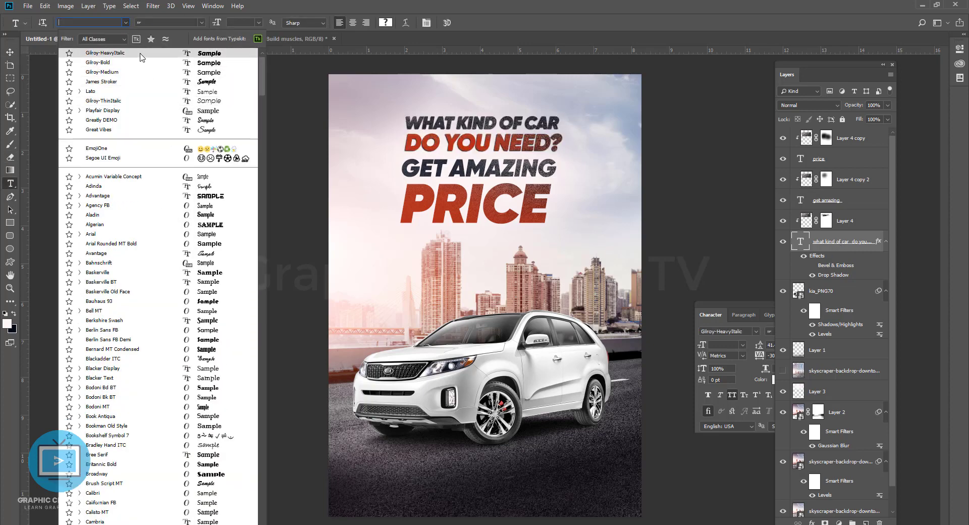
key(Escape)
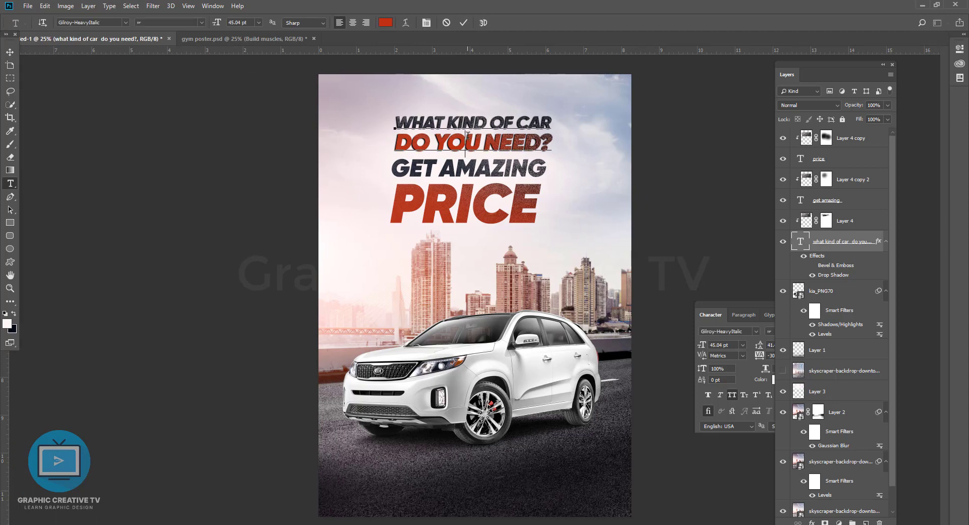
click(125, 23)
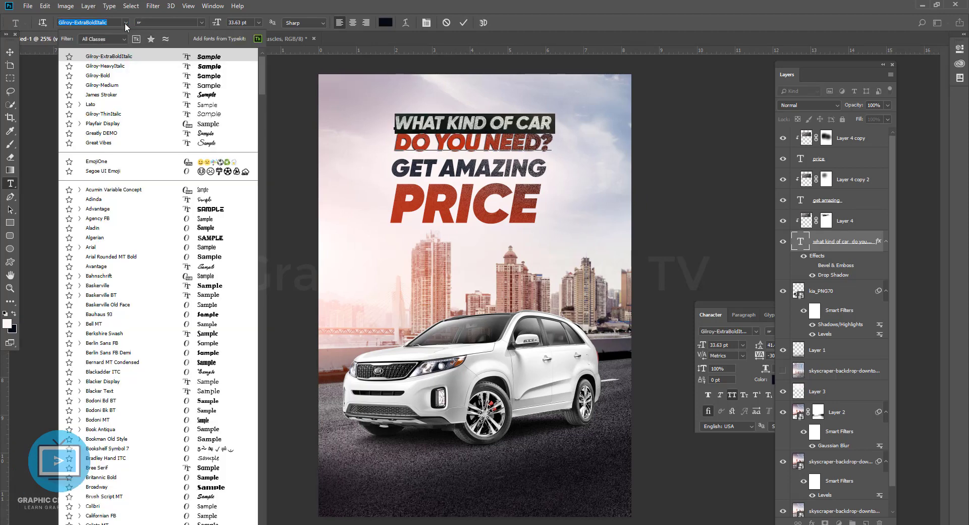
click(125, 23)
text(gil)
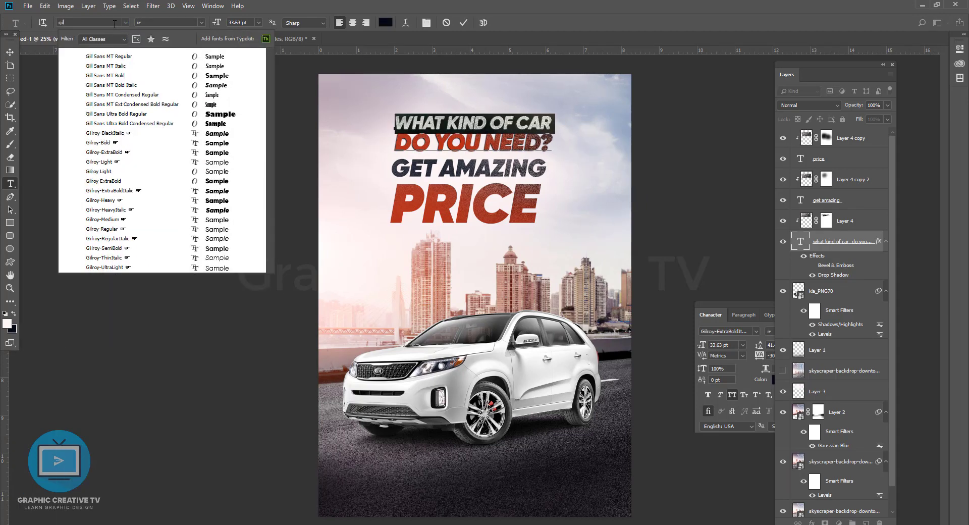
click(104, 181)
Step: Set the DO YOU NEED? line in Gilroy-ExtraBold and commit the edit
click(434, 142)
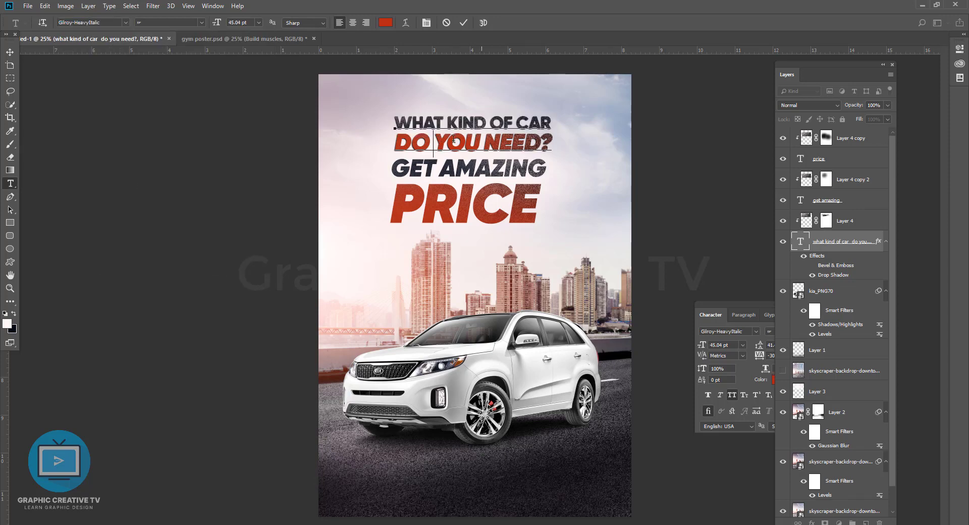
drag(550, 136, 403, 138)
click(125, 22)
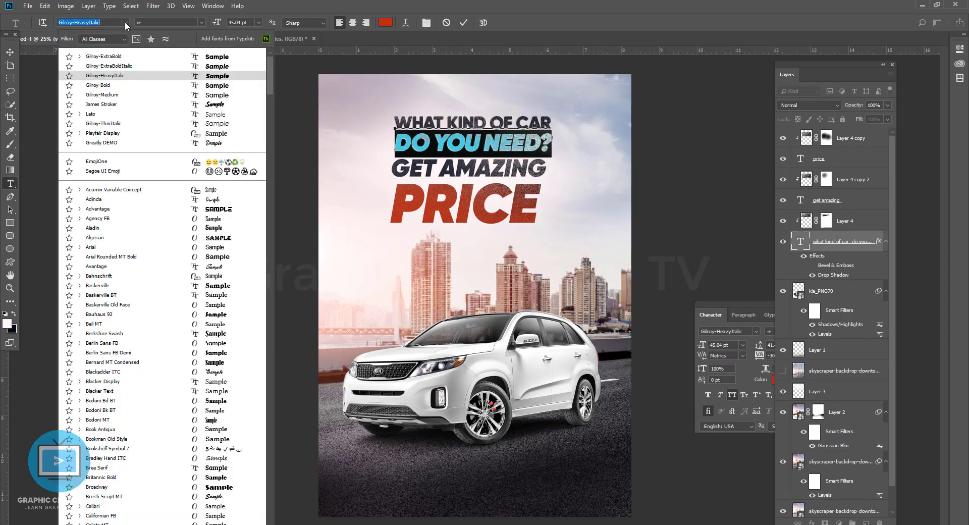
click(101, 61)
click(437, 133)
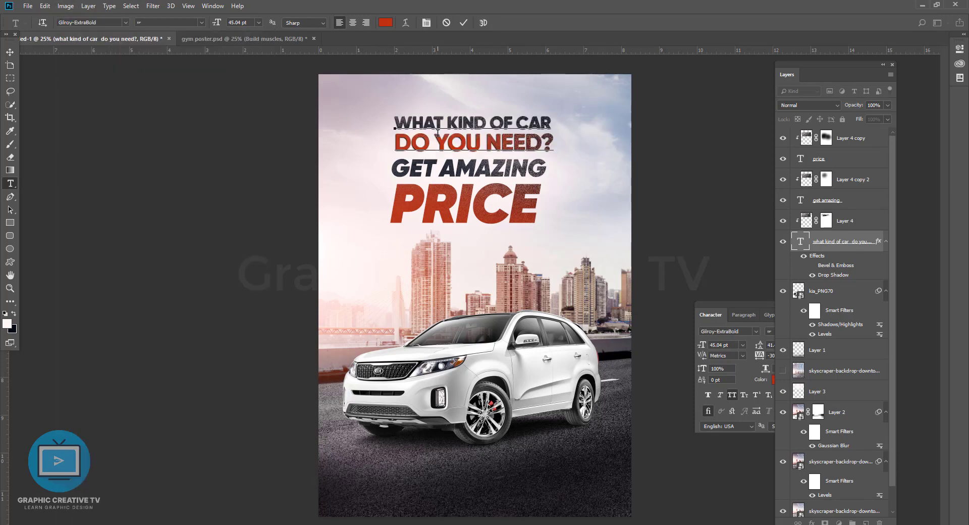
click(10, 51)
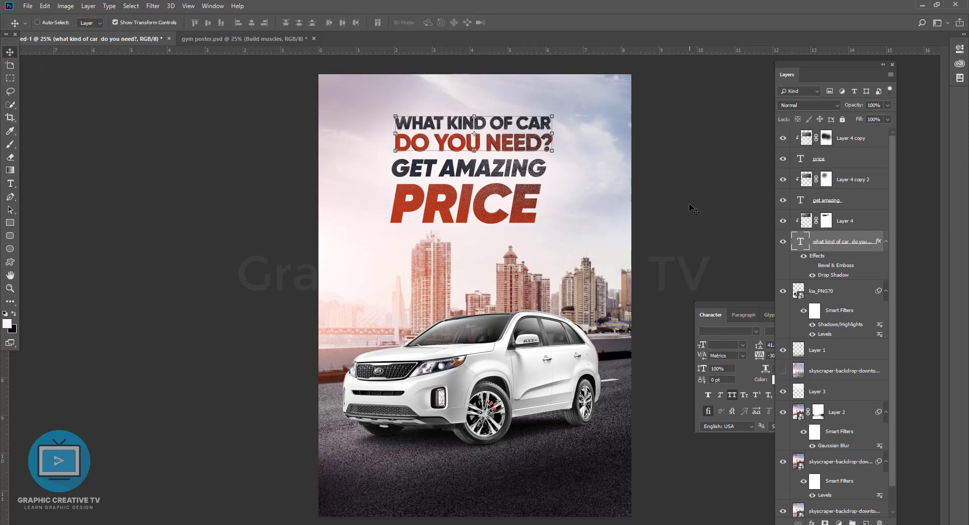
Step: Change the DO YOU NEED? line to Gilroy-Heavy
ctrl+click(693, 209)
click(10, 183)
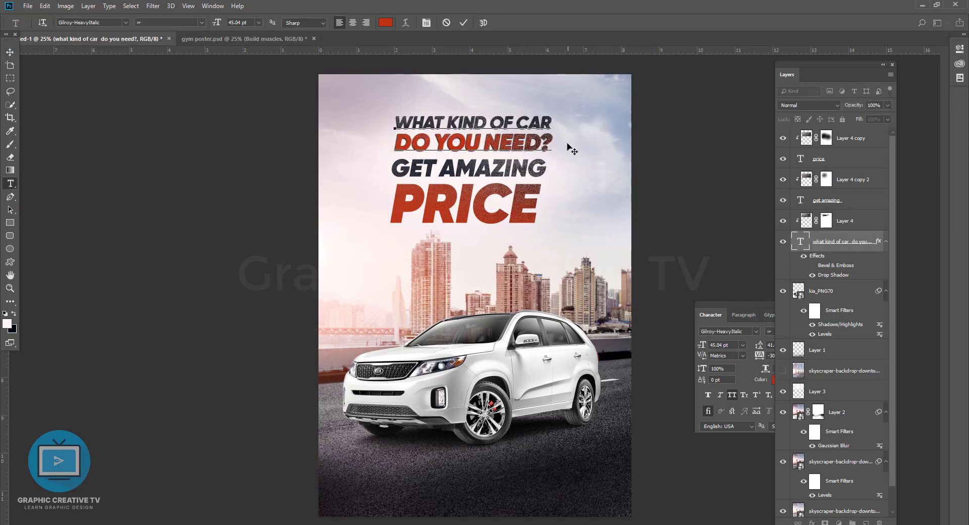
drag(573, 147, 379, 138)
text(gil)
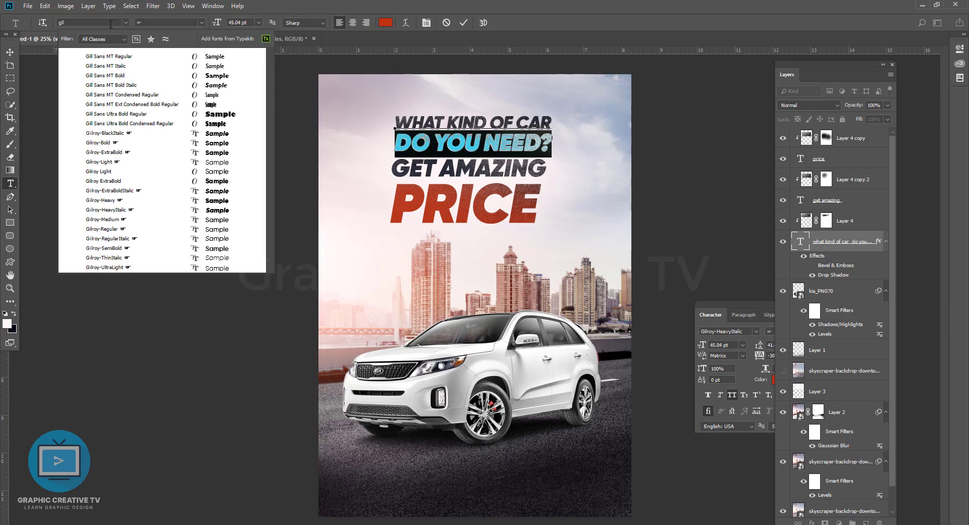
click(117, 181)
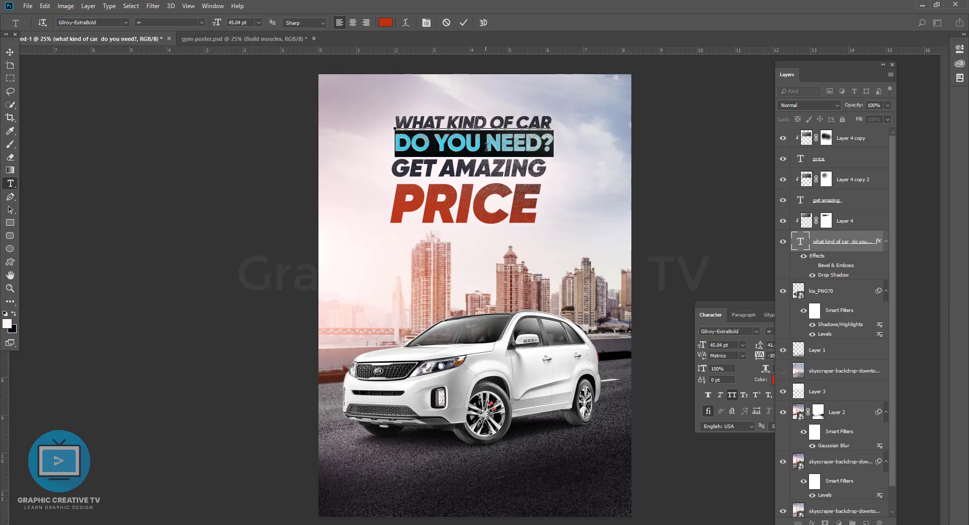
click(125, 23)
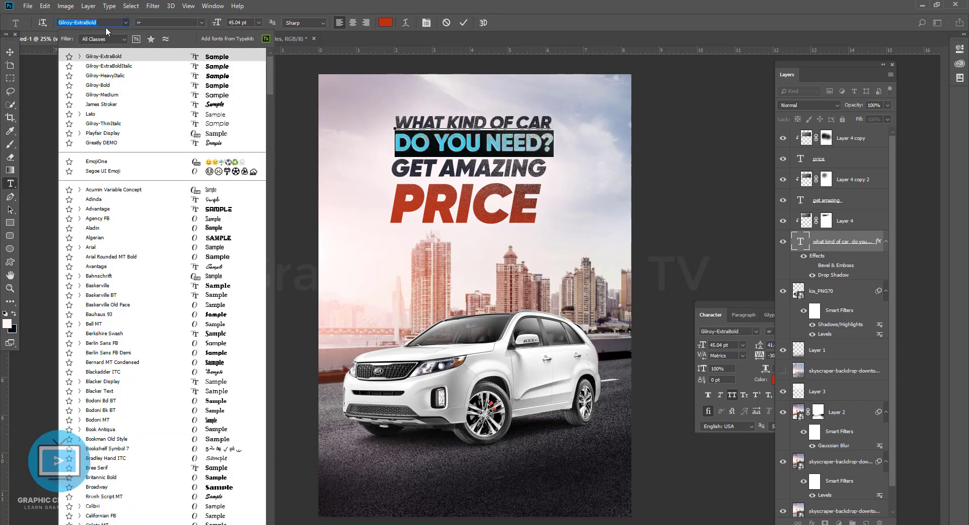
text(gil)
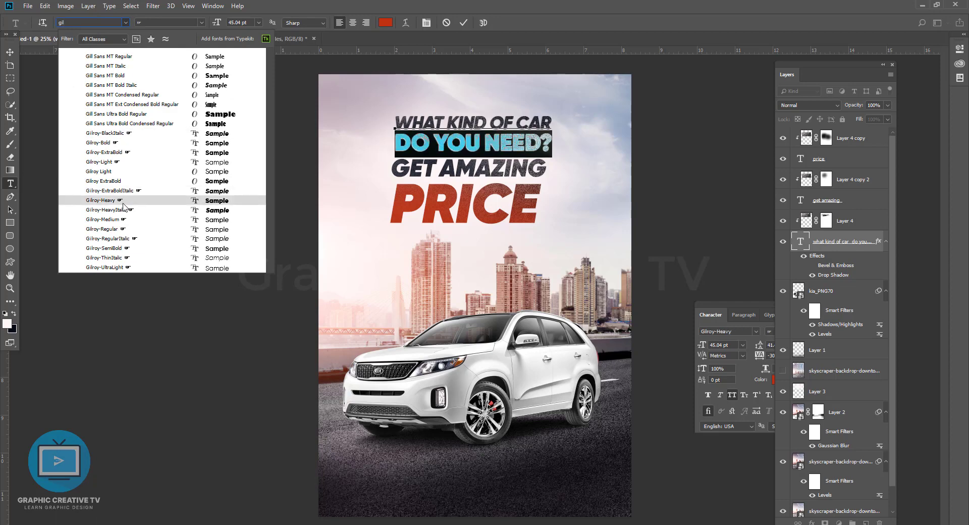
click(123, 202)
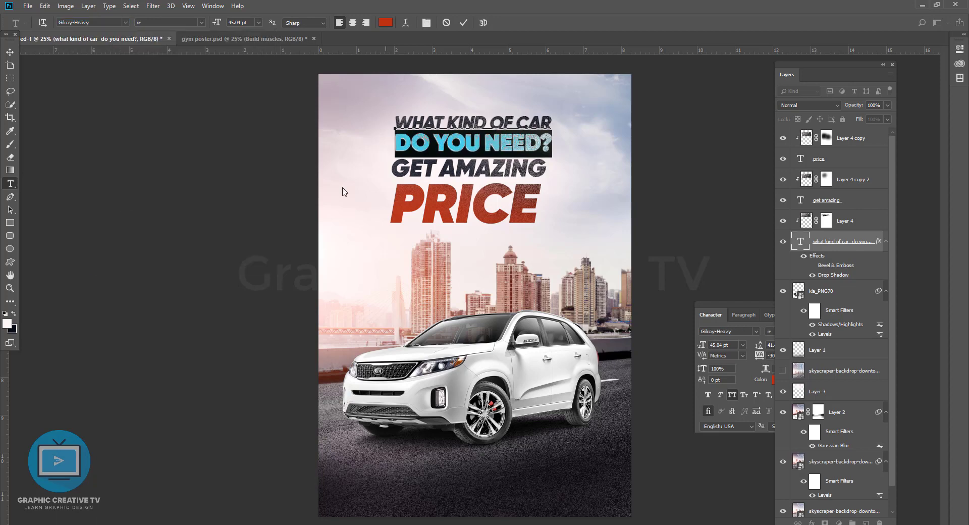
Step: Set the WHAT KIND OF CAR line in Gilroy-ExtraBold and commit the headline
drag(552, 123, 412, 122)
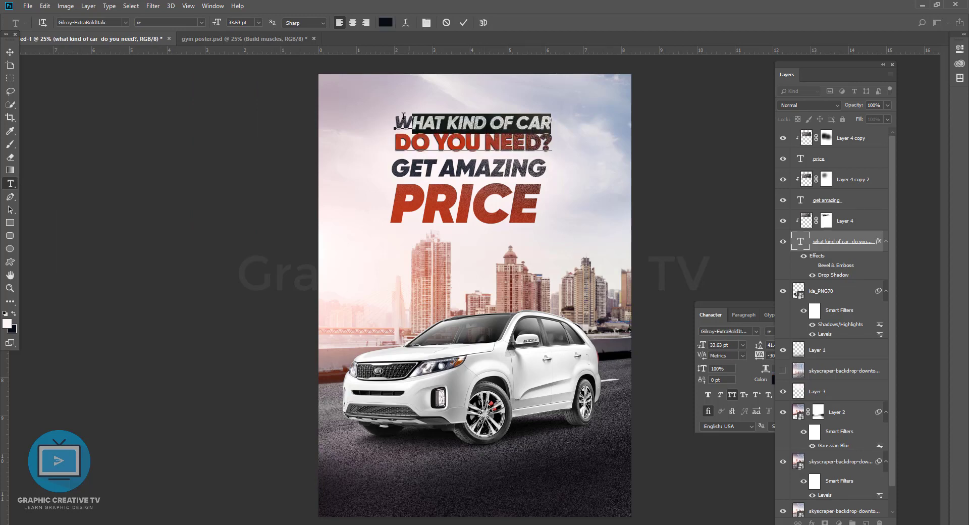
click(125, 22)
text(gil)
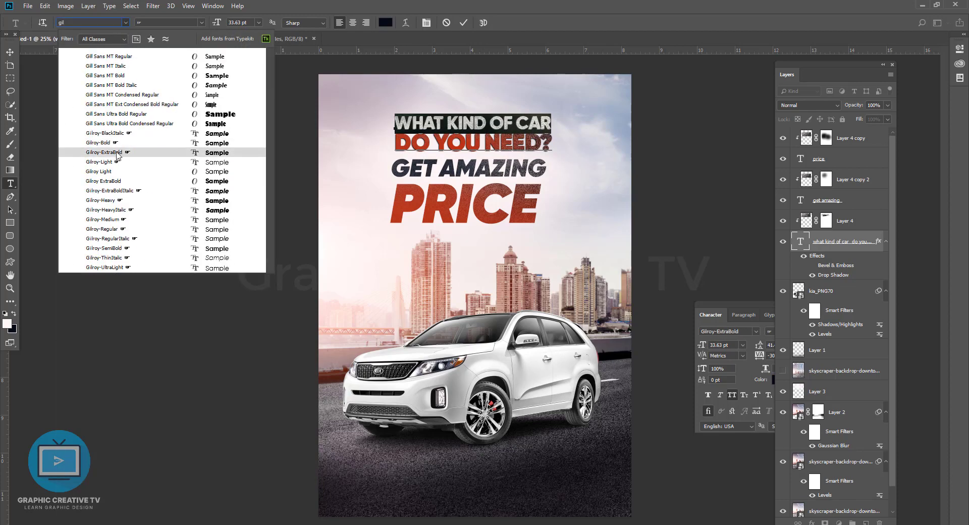
click(101, 153)
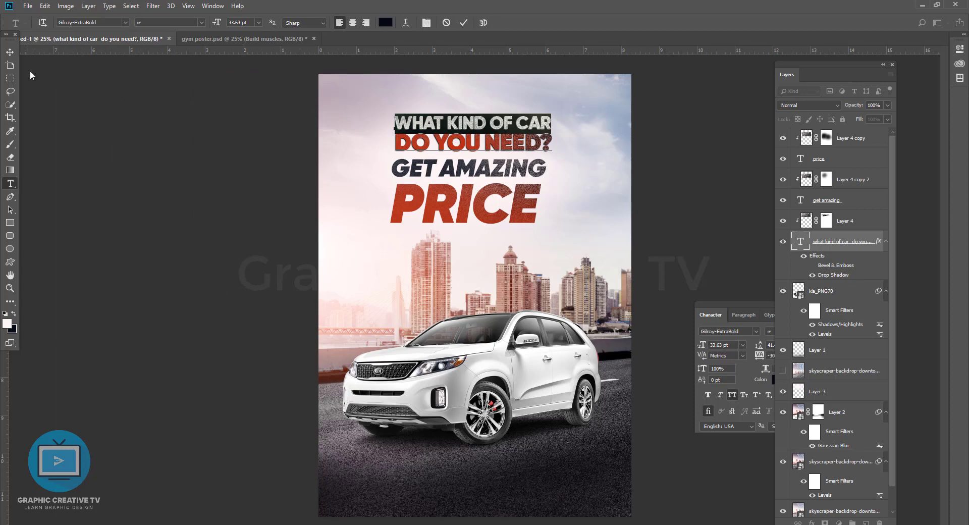
click(10, 52)
Step: Set all of the GET AMAZING text in Gilroy-ExtraBold
click(469, 168)
click(10, 184)
click(553, 169)
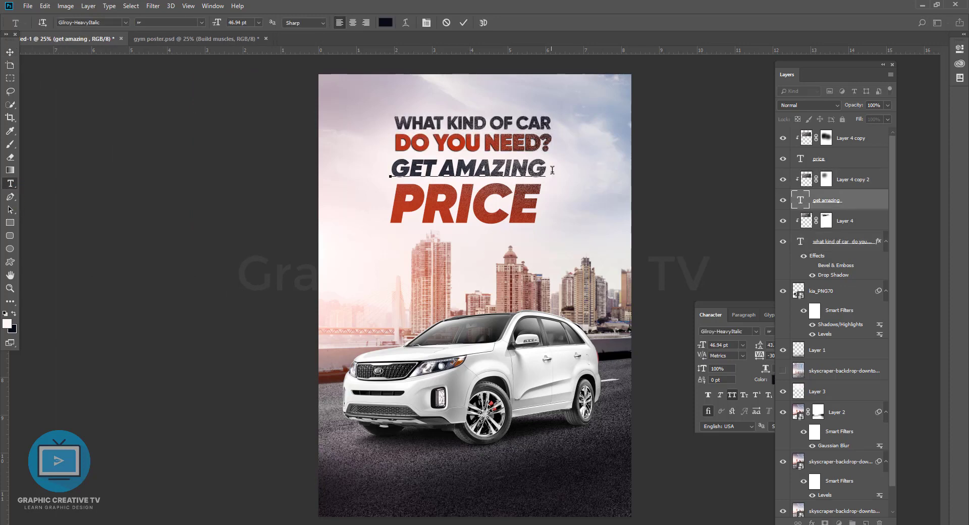
key(ctrl+a)
text(gil)
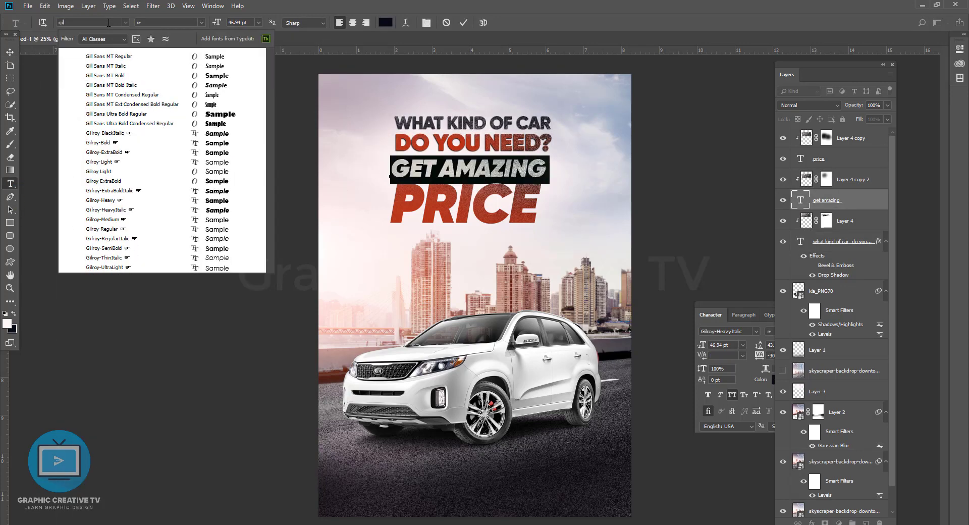
click(112, 181)
click(443, 167)
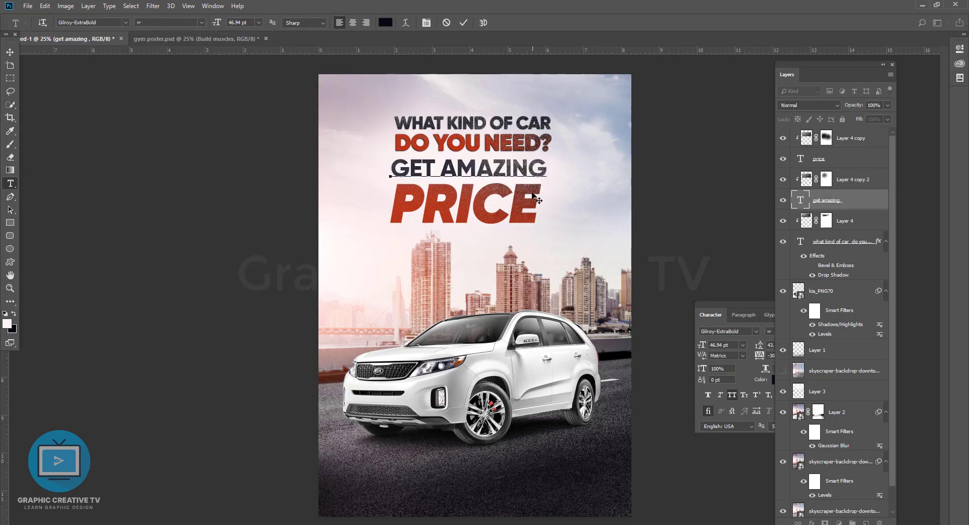
click(9, 52)
click(854, 137)
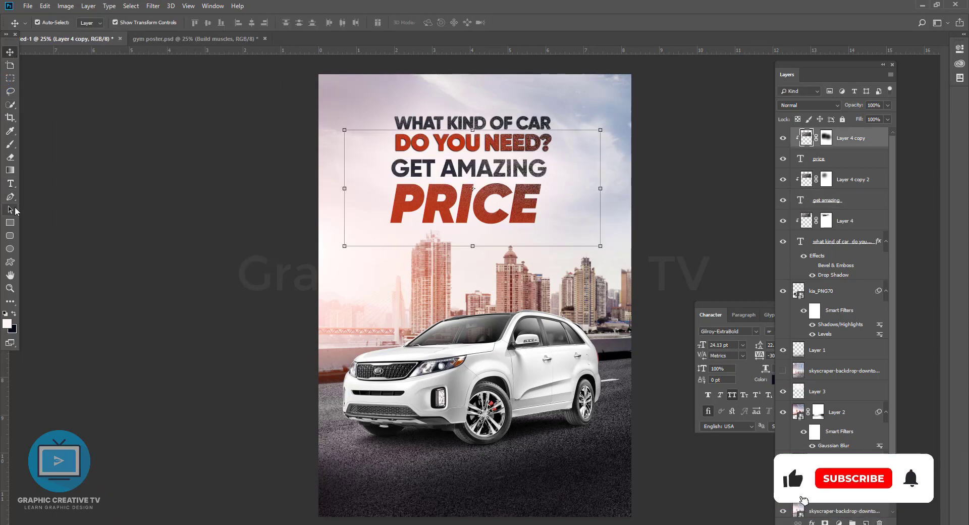
Step: Change the PRICE text from italic to upright Gilroy-Heavy
click(853, 159)
click(10, 184)
double_click(455, 202)
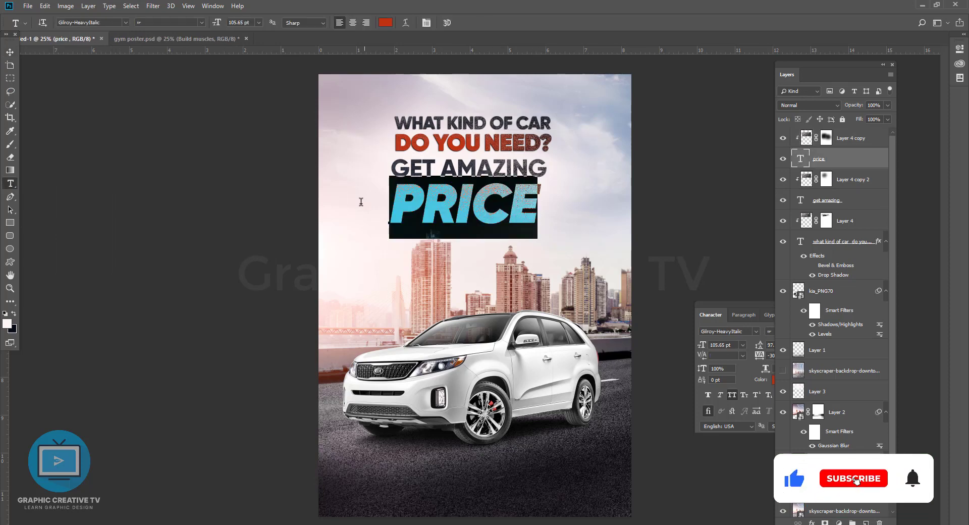
click(111, 22)
text(gil)
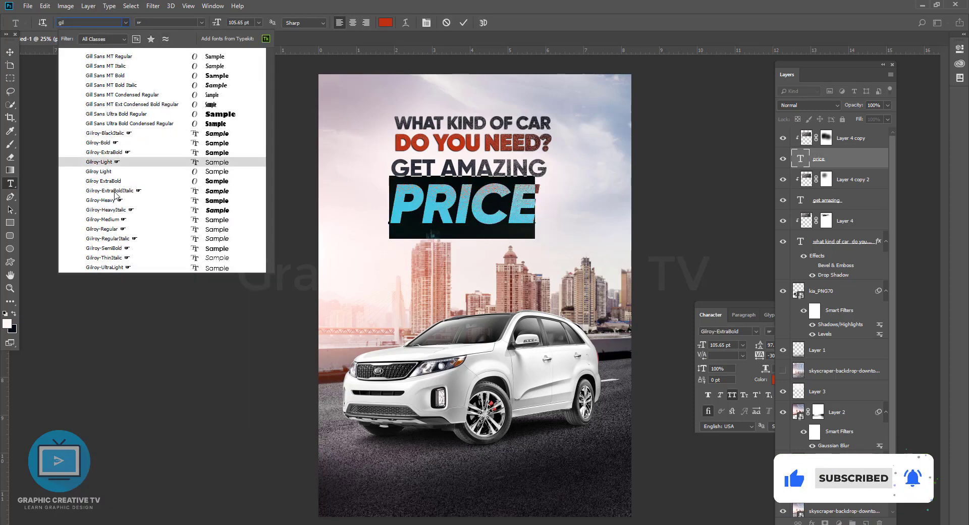
click(101, 200)
click(10, 52)
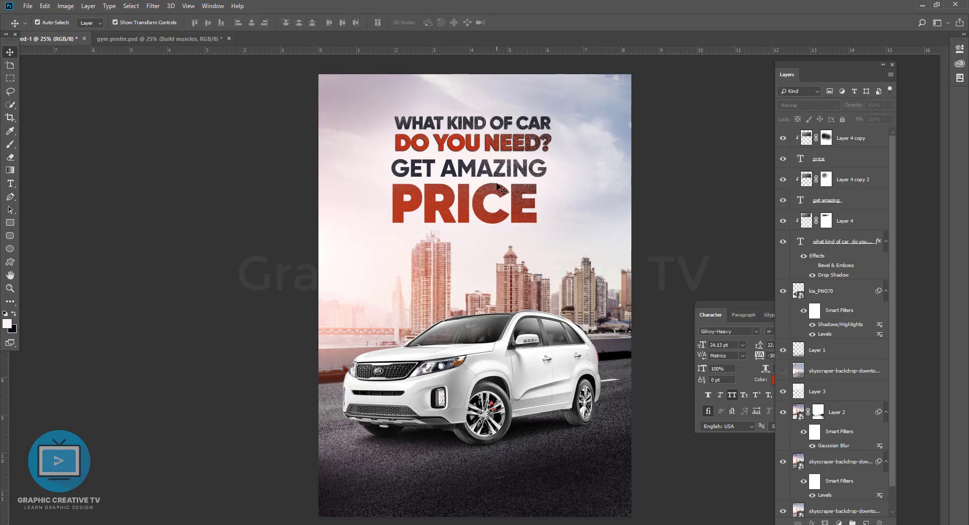
Step: Align the PRICE, GET AMAZING and question text layers and shift them slightly down
click(834, 158)
ctrl+click(841, 199)
ctrl+click(845, 241)
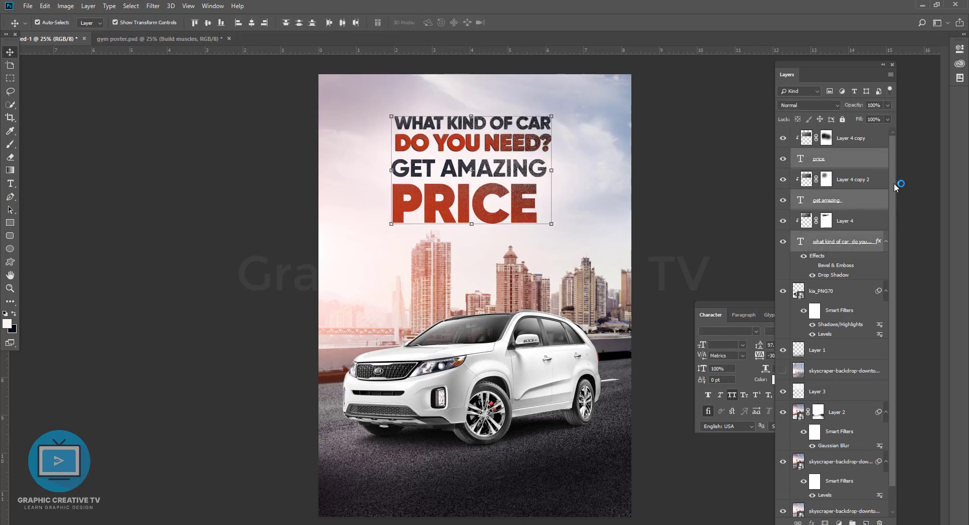
click(238, 23)
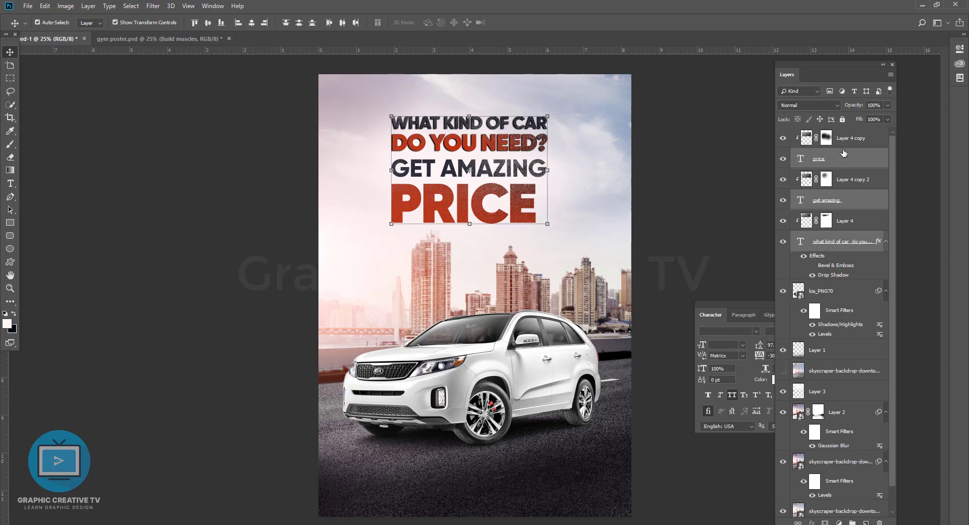
drag(567, 217, 568, 220)
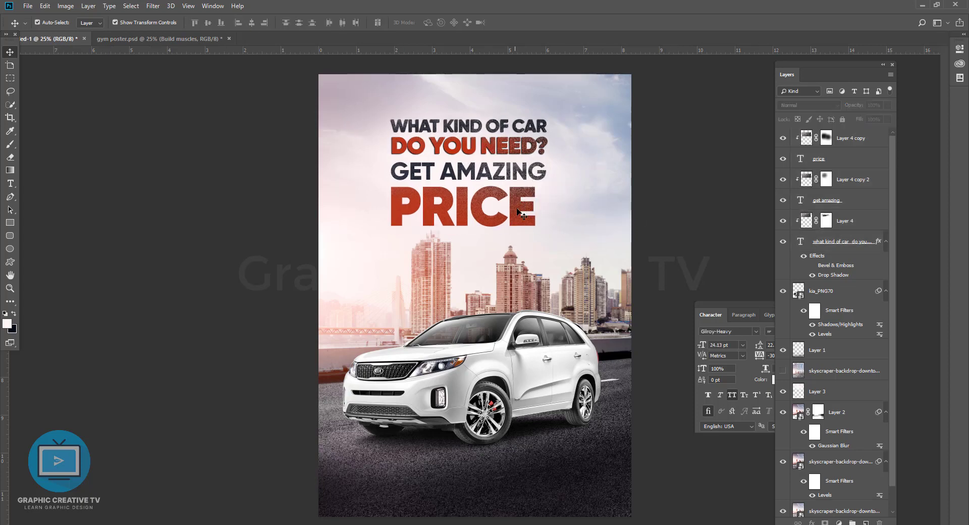
Step: Enlarge PRICE with Free Transform, nudging it up and left
click(520, 213)
click(539, 226)
key(ctrl+t)
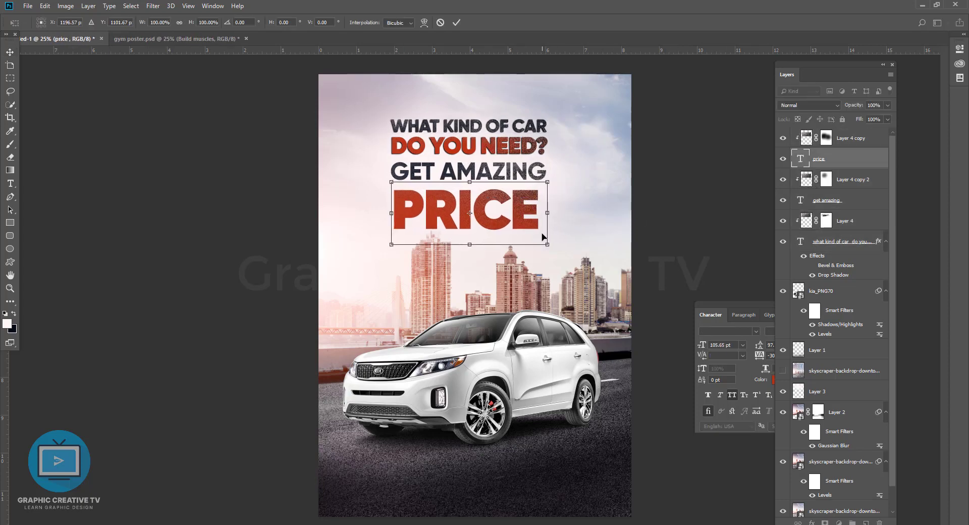
key(Left)
key(Left)
key(Left)
key(Up)
key(Up)
key(Up)
drag(547, 243, 554, 247)
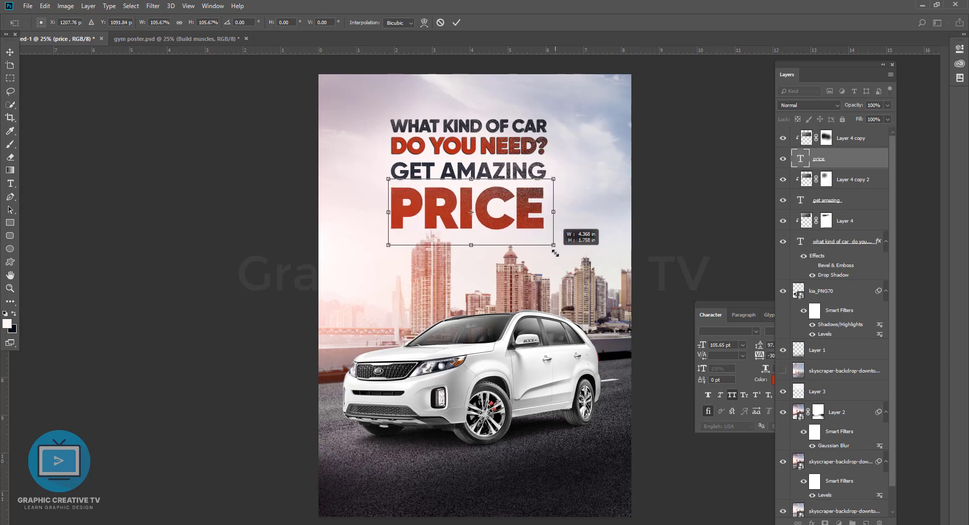
key(Return)
Step: Select the texture layer together with all headline text layers
click(659, 219)
click(481, 172)
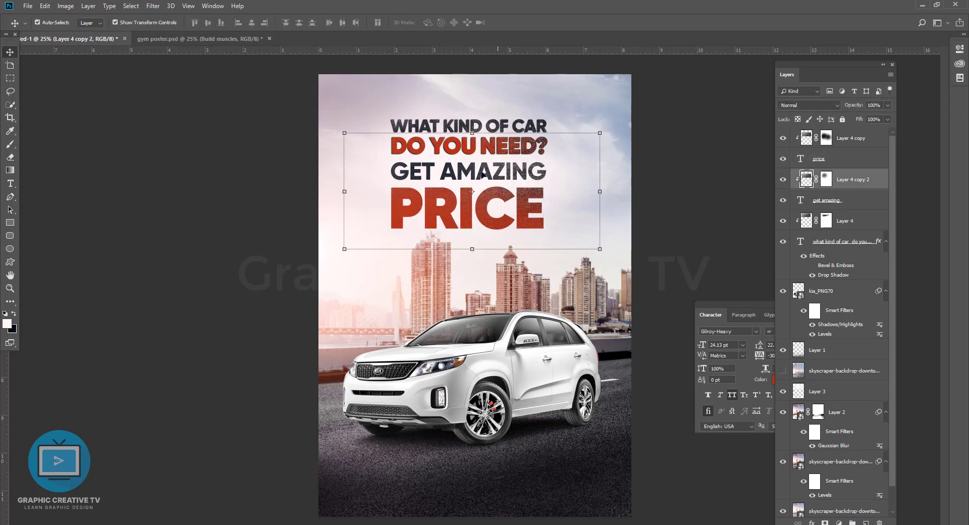
ctrl+click(834, 161)
ctrl+click(838, 200)
ctrl+click(853, 138)
ctrl+click(853, 242)
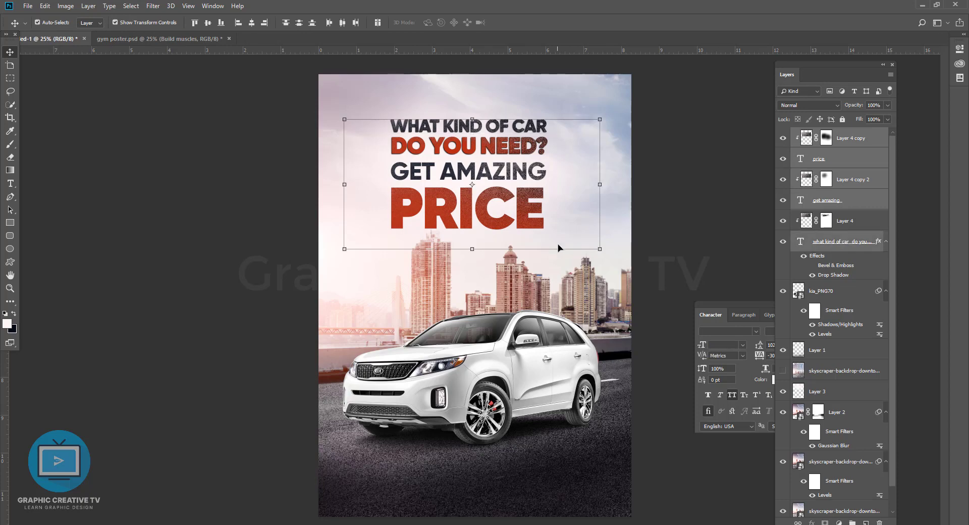
Step: Scale the headline block down slightly and apply the transform
drag(600, 249, 587, 241)
drag(479, 192, 441, 173)
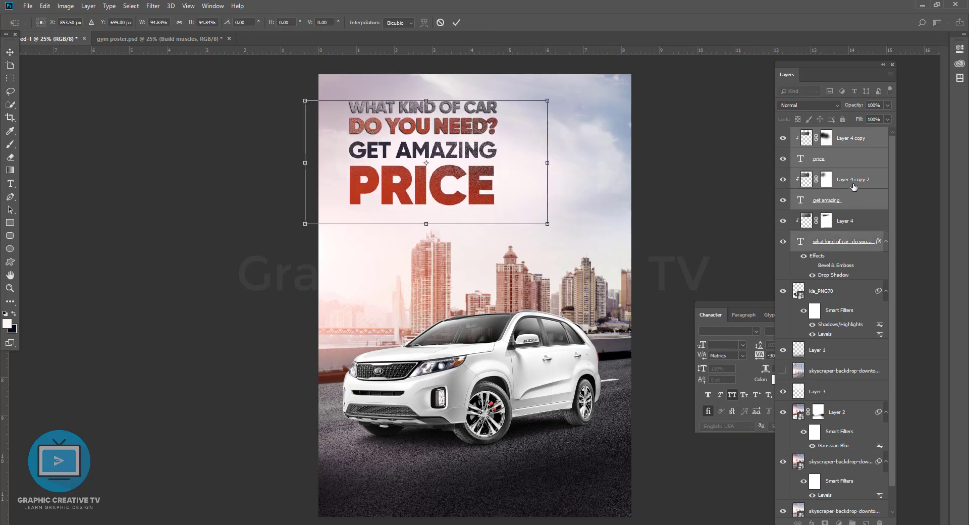
key(ctrl+z)
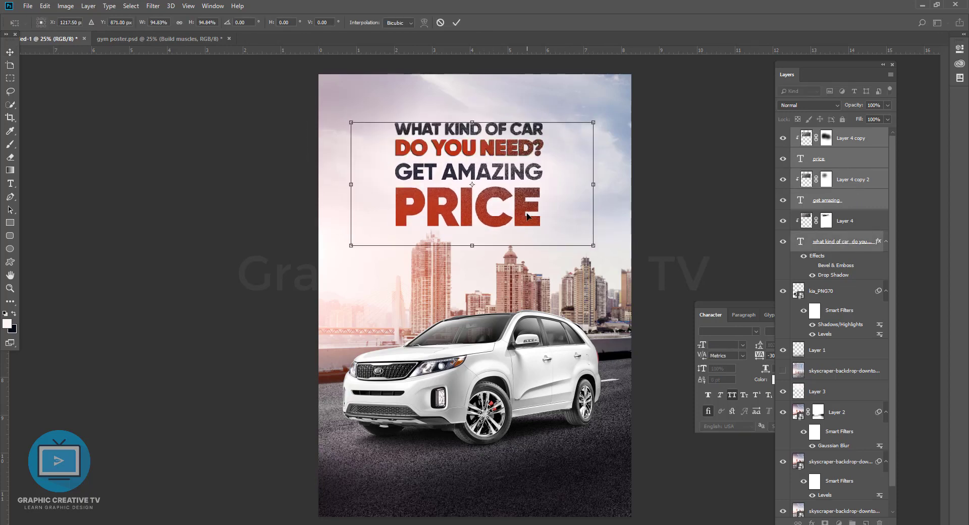
drag(527, 216, 488, 198)
key(ctrl+z)
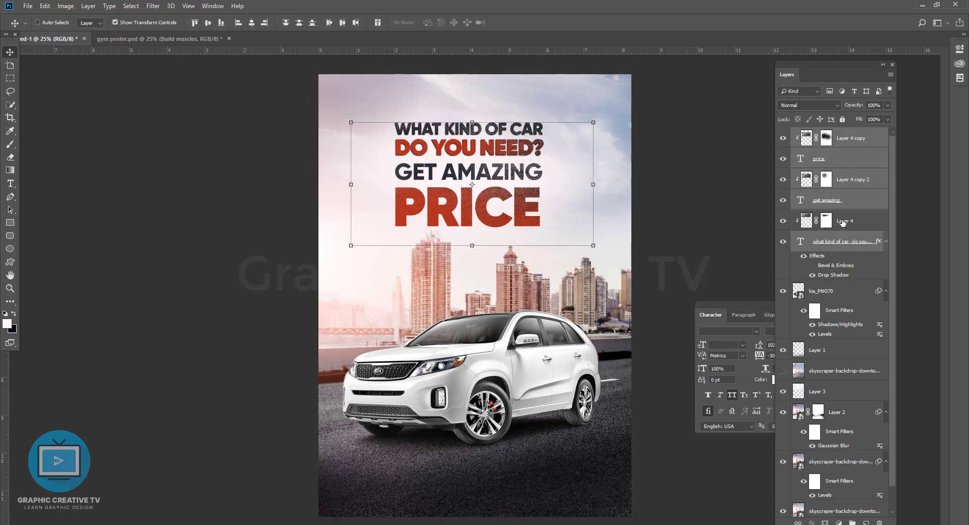
key(Return)
Step: Move the headline block up, resize it slightly and commit the transform
mouse_move(552, 217)
mouse_down()
mouse_move(531, 211)
mouse_move(548, 216)
mouse_up()
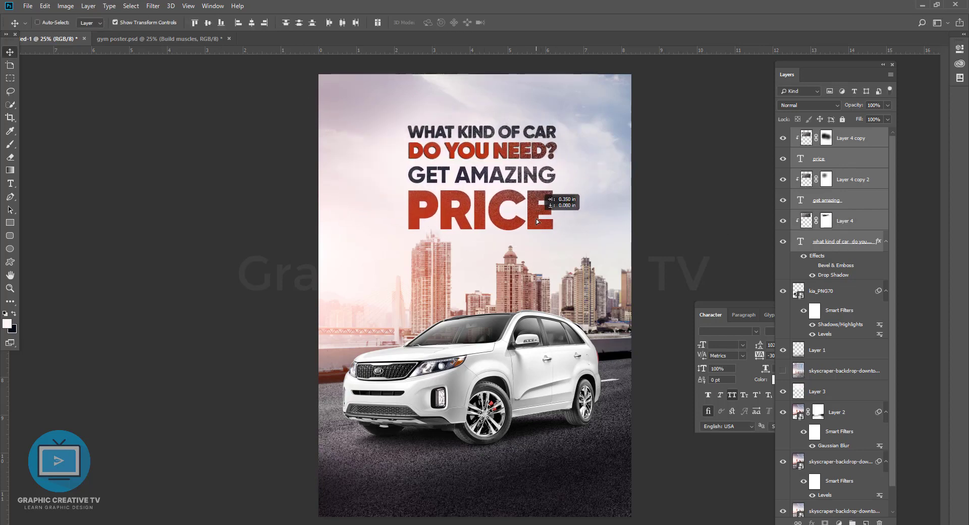
key(ctrl+t)
drag(631, 247, 598, 245)
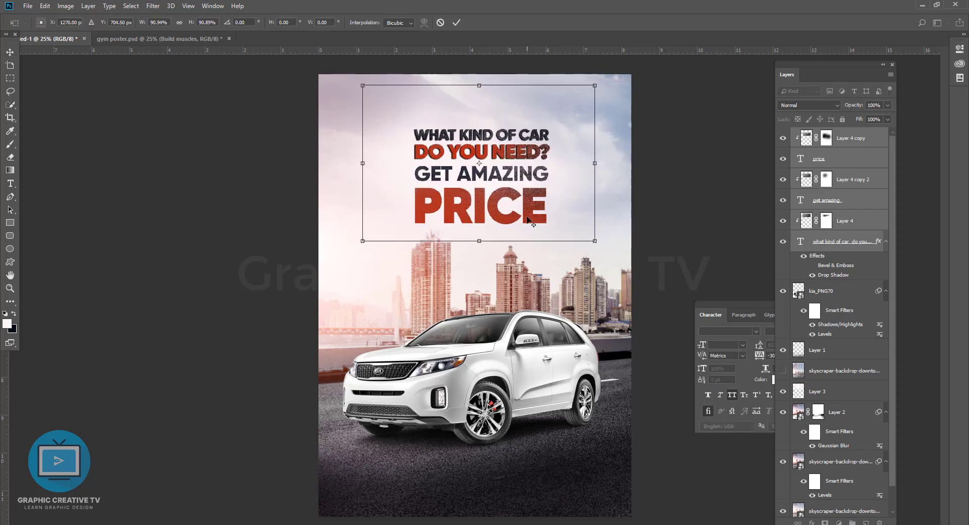
drag(541, 219, 530, 219)
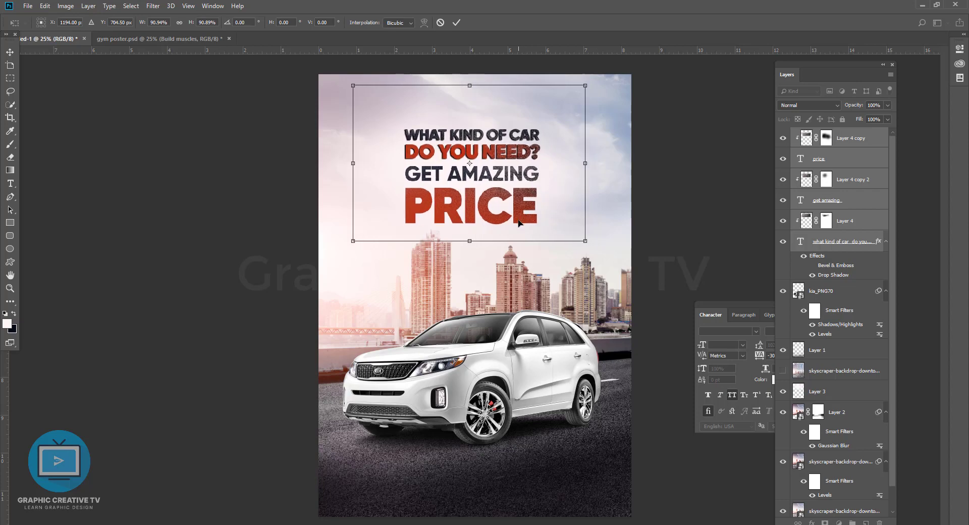
key(shift+Up)
key(shift+Up)
key(shift+Up)
key(shift+Up)
key(shift+Up)
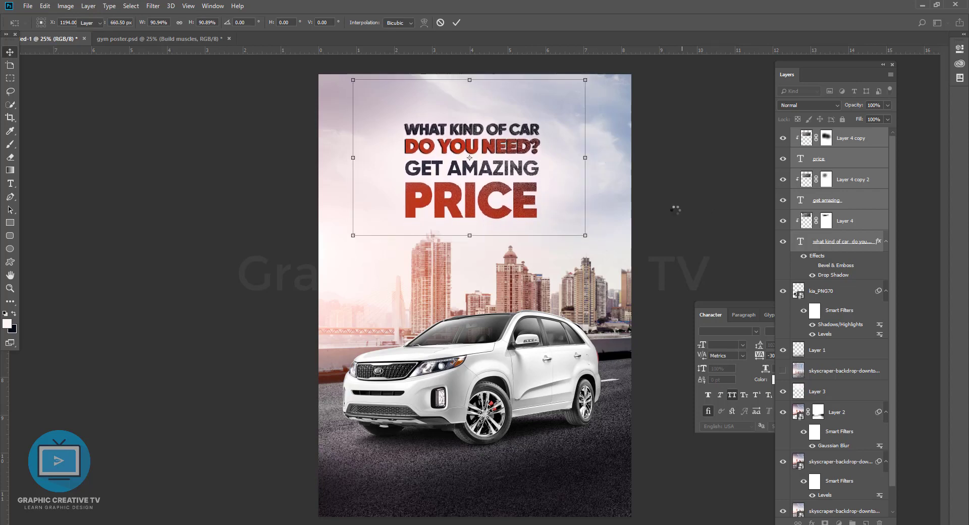
key(Return)
click(679, 215)
Step: Copy the drop shadow onto the PRICE layer instead of GET AMAZING
click(533, 212)
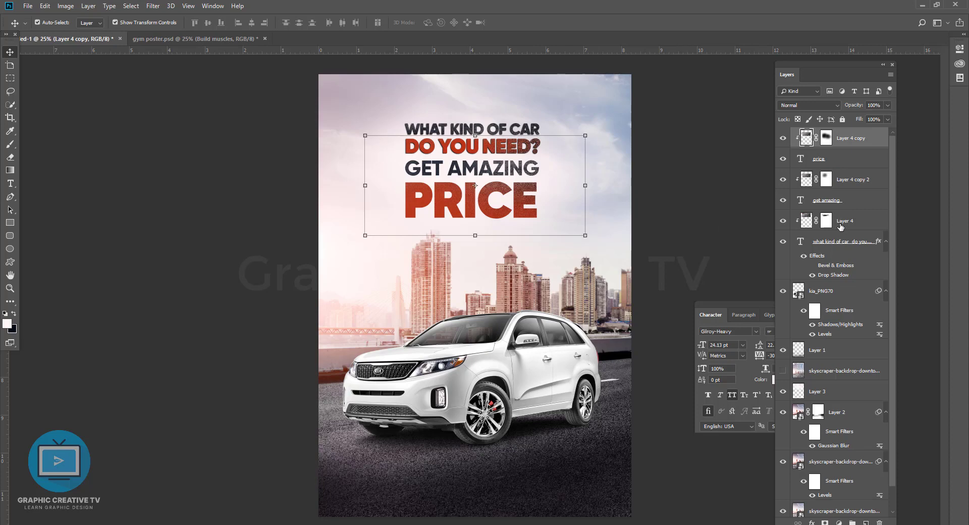
drag(825, 202, 826, 202)
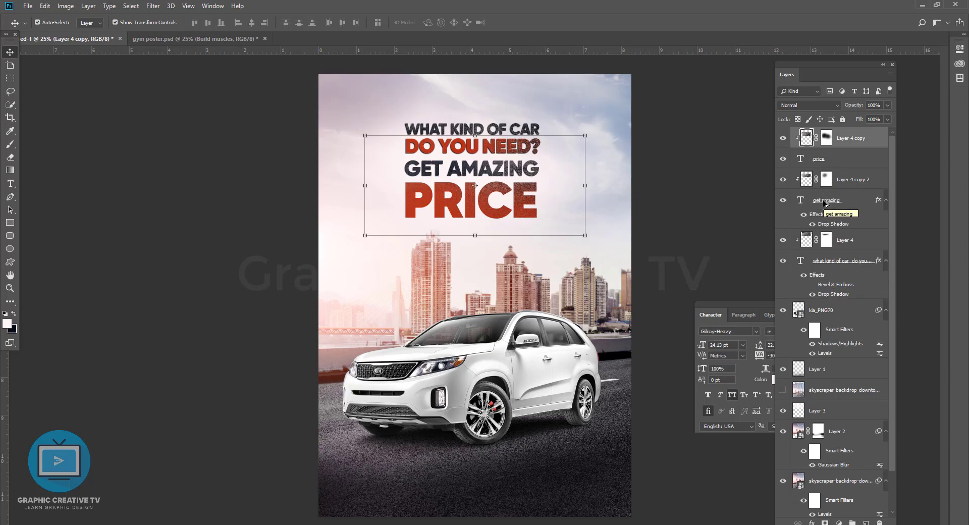
key(ctrl+z)
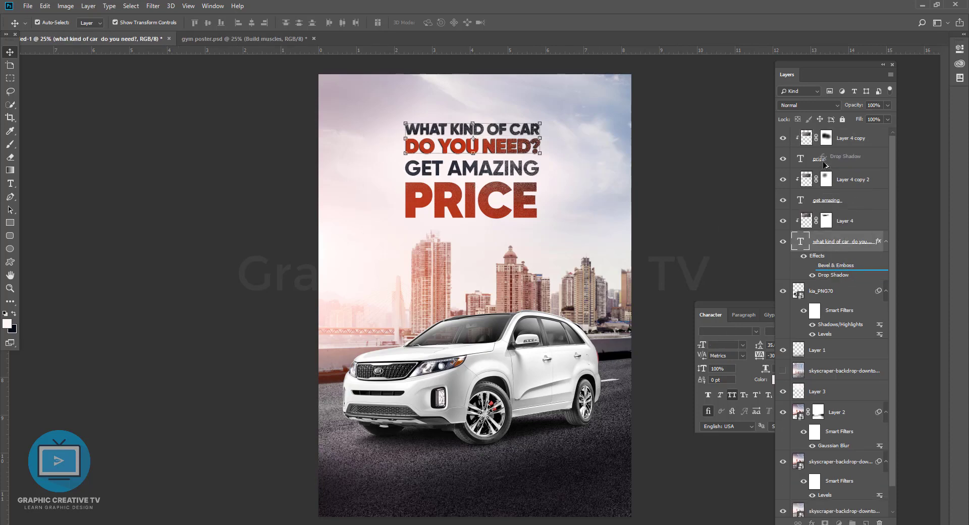
drag(824, 165, 820, 159)
click(566, 374)
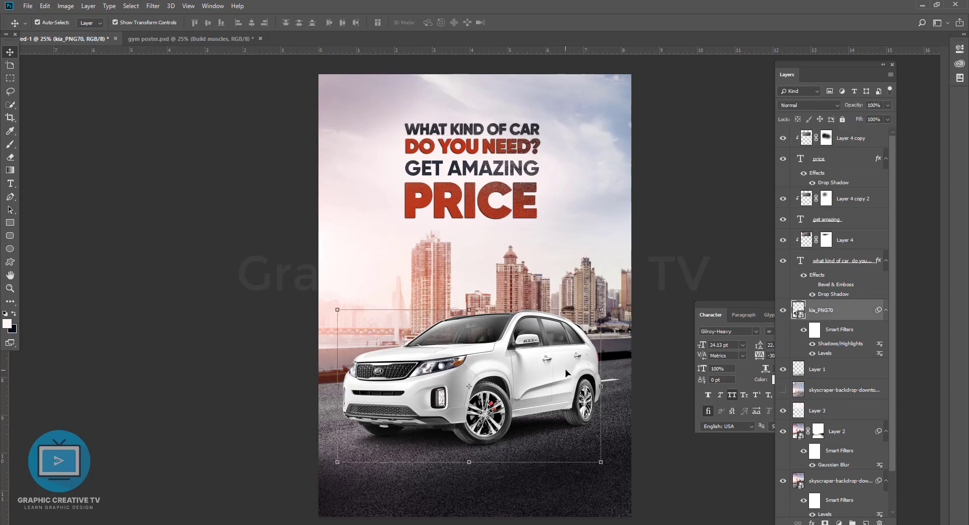
click(618, 371)
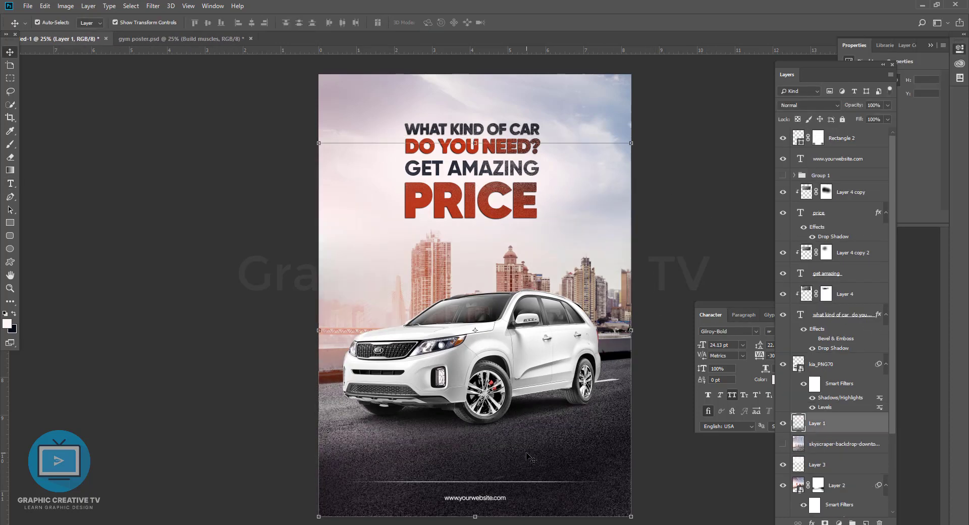
Step: Lower the car slightly and set the full-screen background around the poster to black
drag(520, 355, 525, 370)
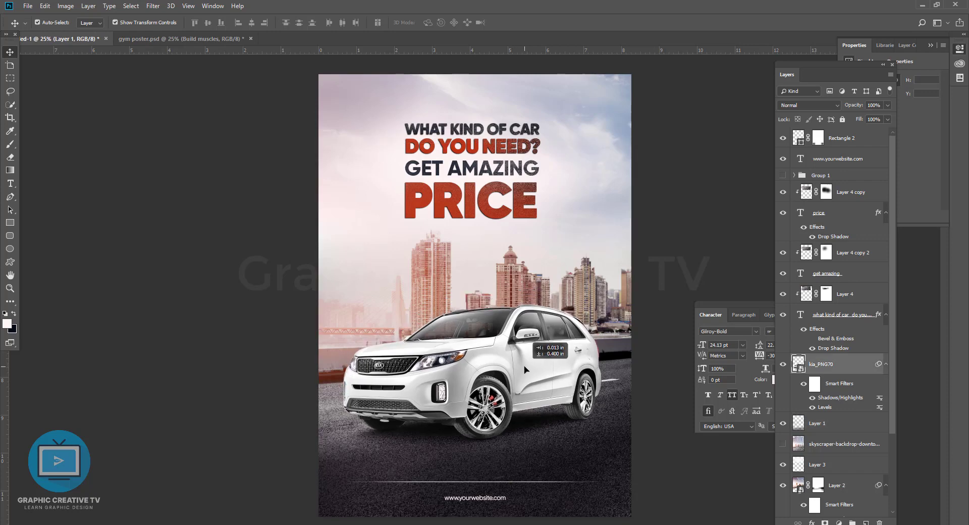
click(655, 487)
right_click(727, 218)
click(736, 233)
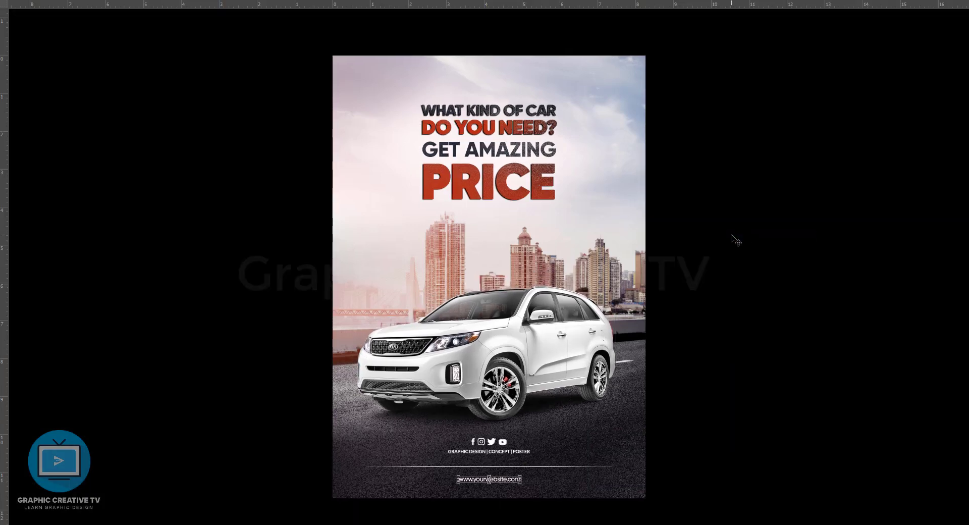